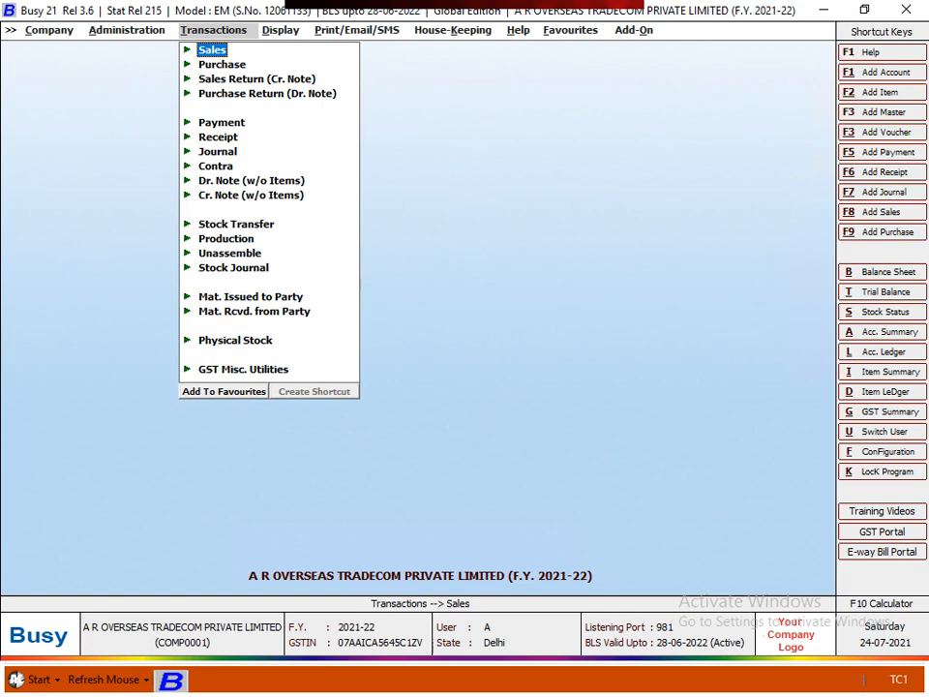
Switch from Busy 21 to the blank Microsoft Excel Book1 workbook
key("alt+Tab")
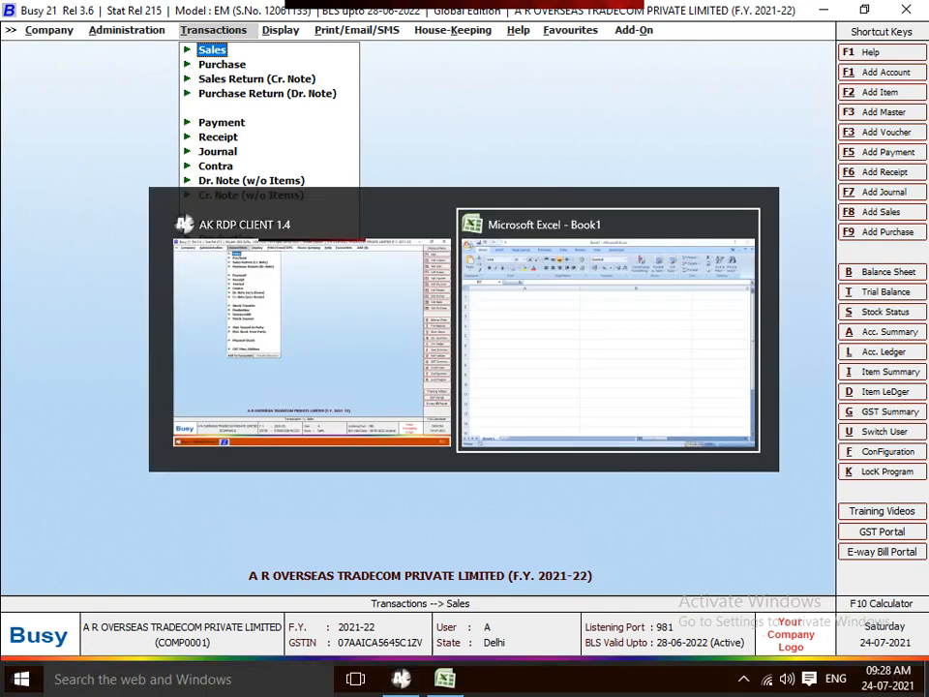
Enter 1GSTR-1 in cell A1, fixing the typos along the way
key("ctrl+Home")
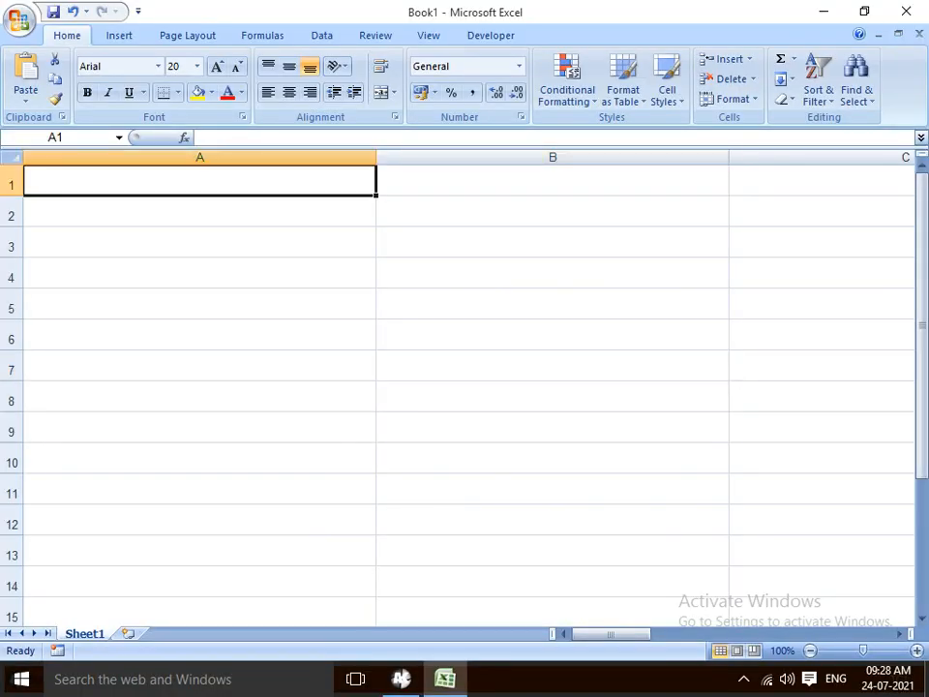
type("1gs")
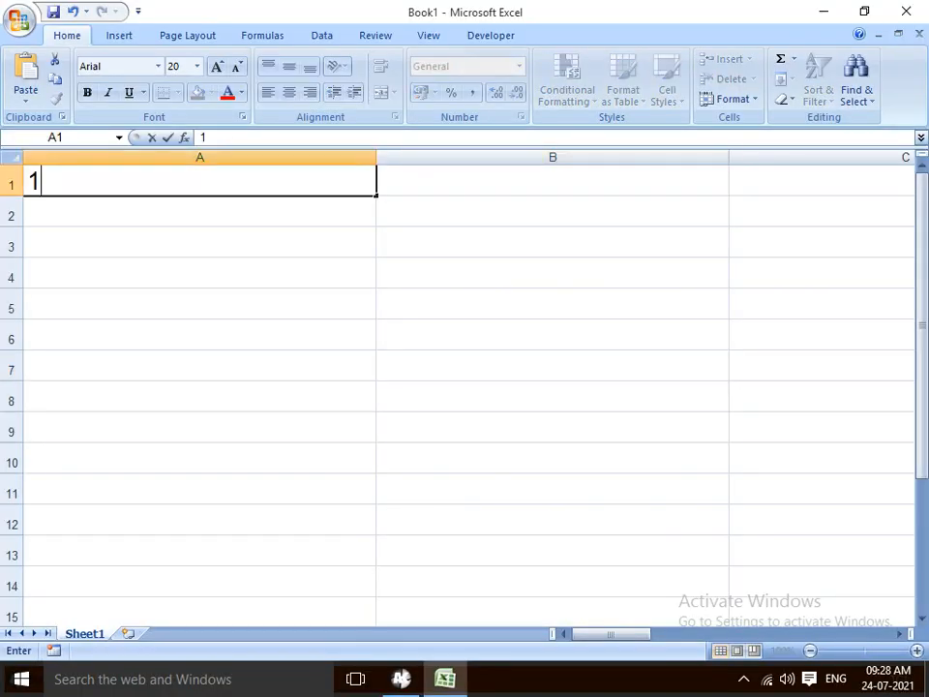
key("BackSpace")
key("BackSpace")
type("GSTRT")
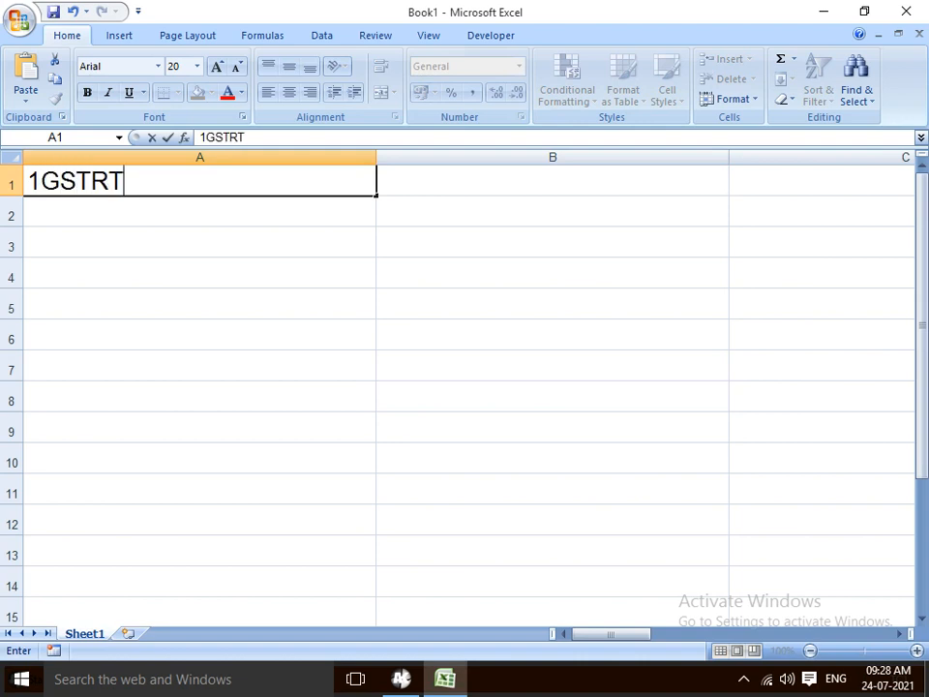
key("BackSpace")
key("BackSpace")
type("-R")
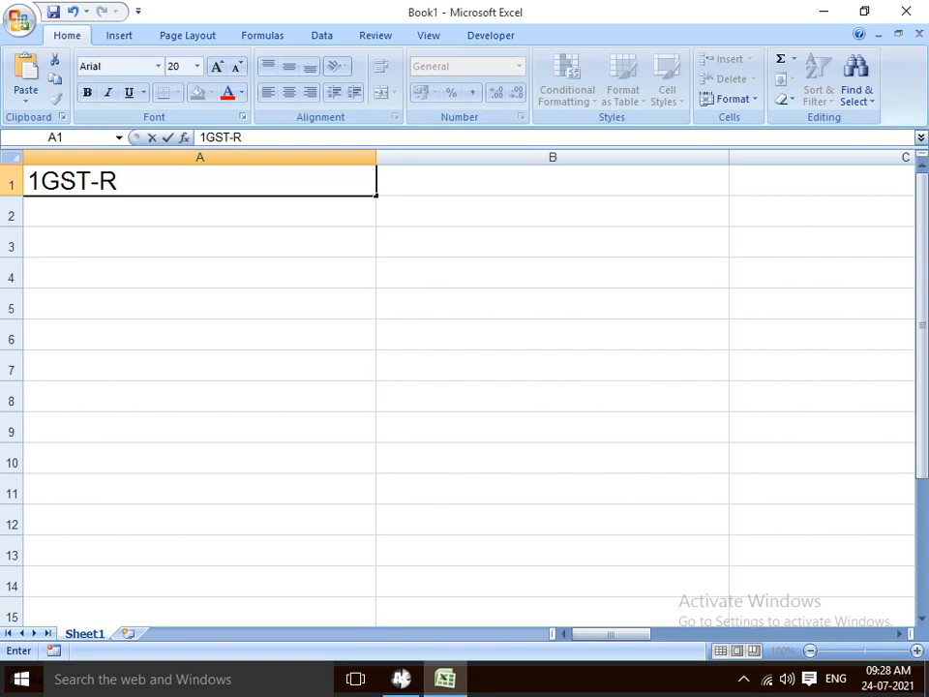
key("BackSpace")
key("BackSpace")
type("R-1")
key("Return")
Correct A1 to read 1)GSTR-1 by inserting the bracket after the 1
key("Up")
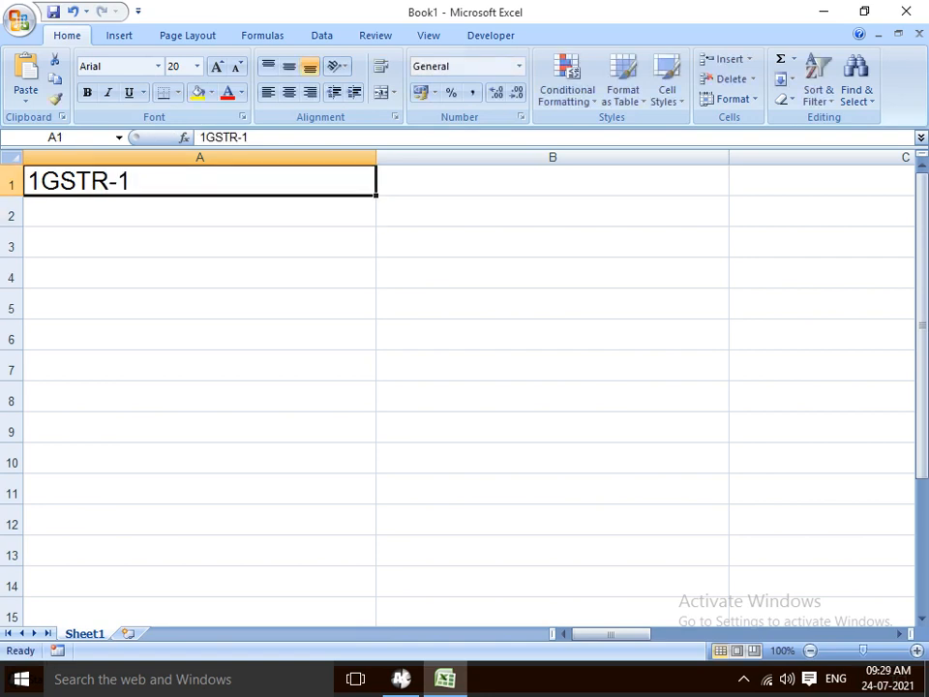
key("F2")
key("Left")
key("Home")
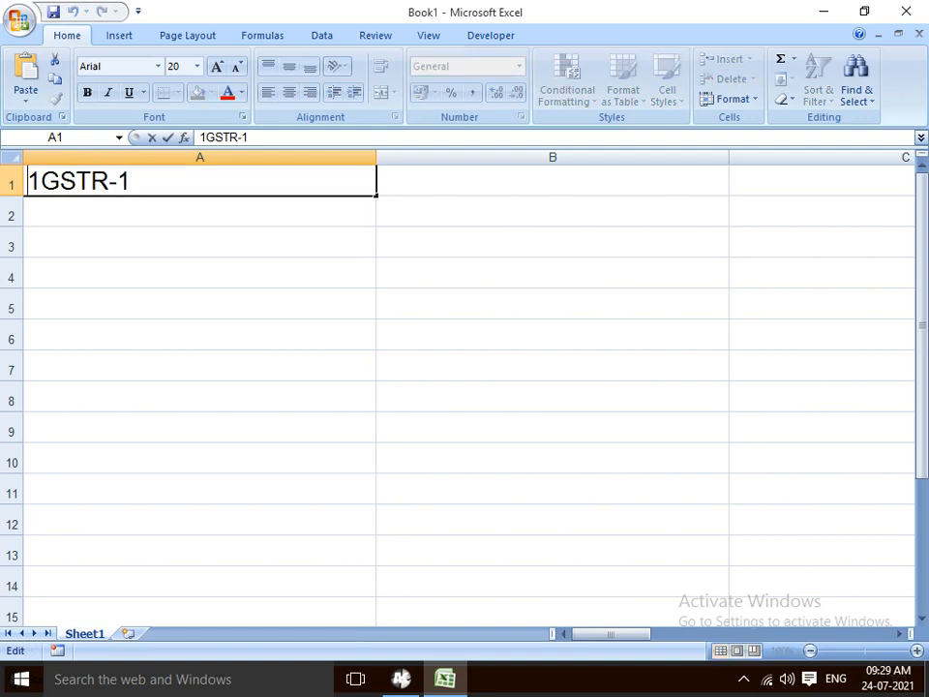
key("Right")
type(")")
key("Return")
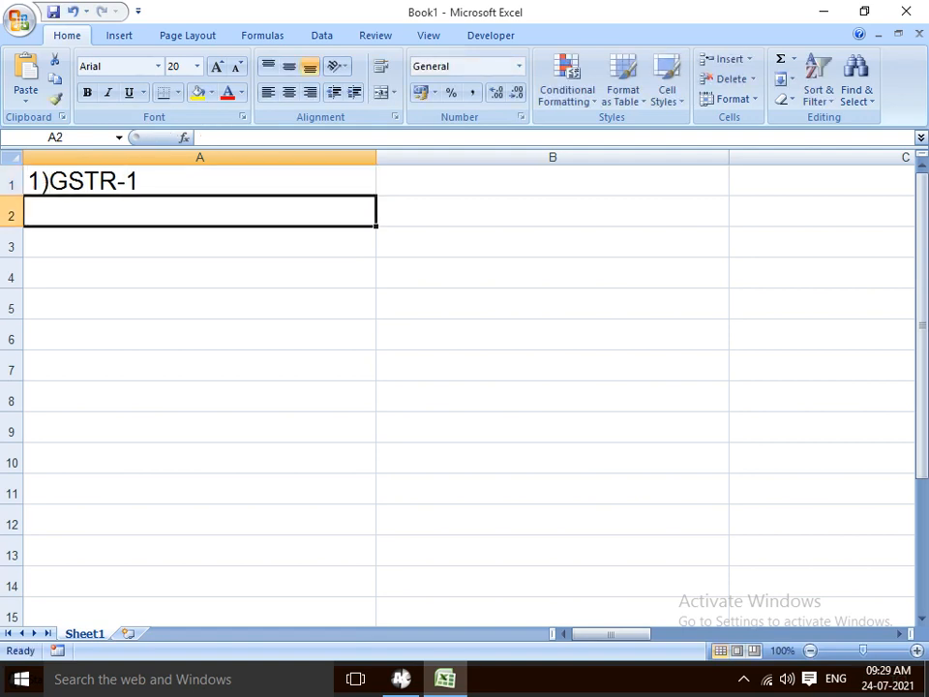
key("Up")
key("Right")
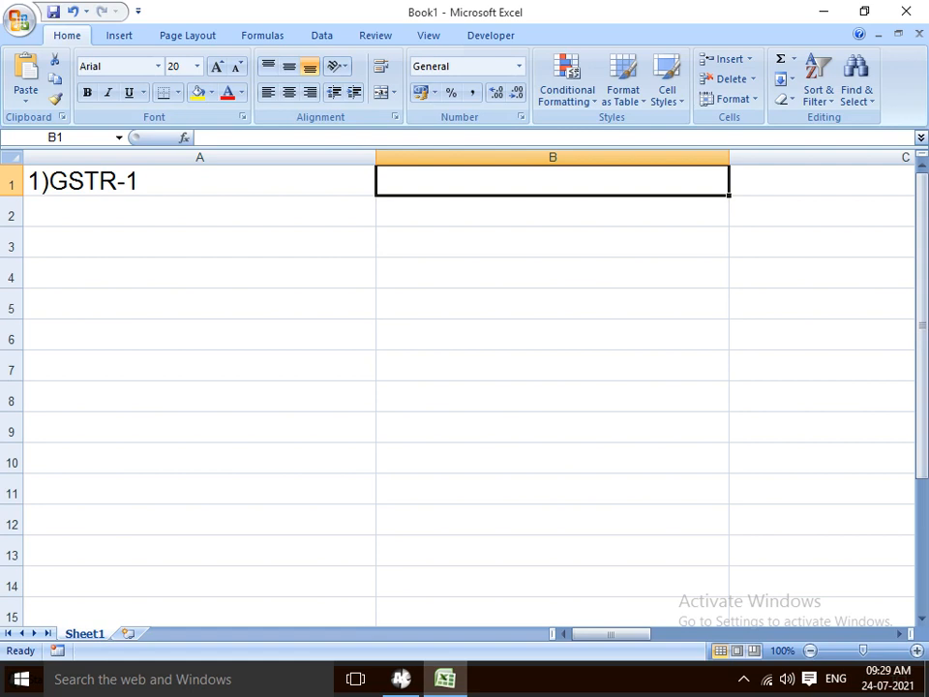
Enter SALE in B1, then 2)GSTR-2A in A2 with PURCHASE in B2
type("SALE")
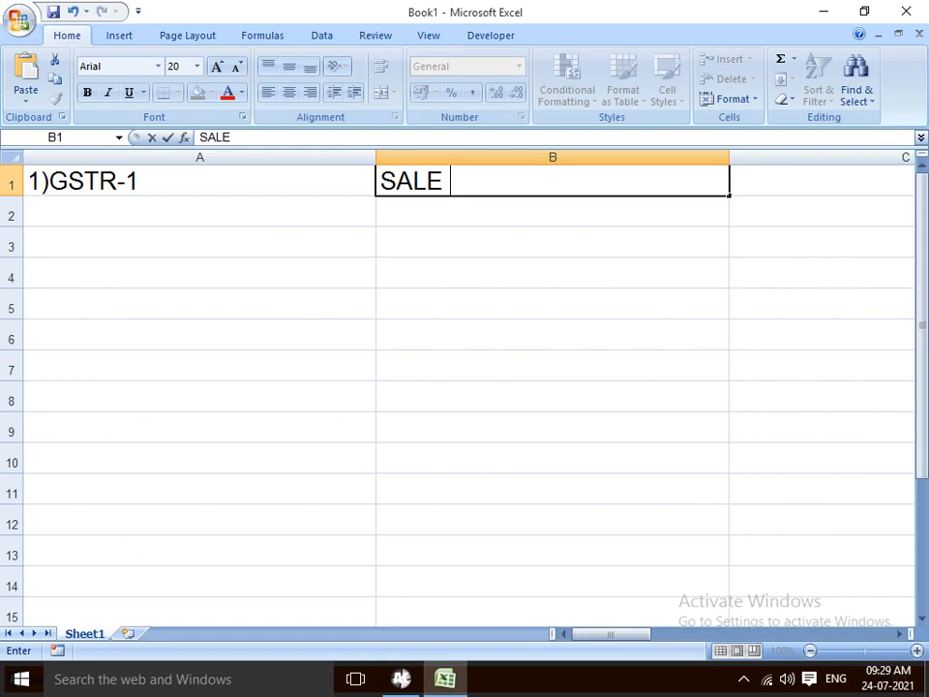
key("Return")
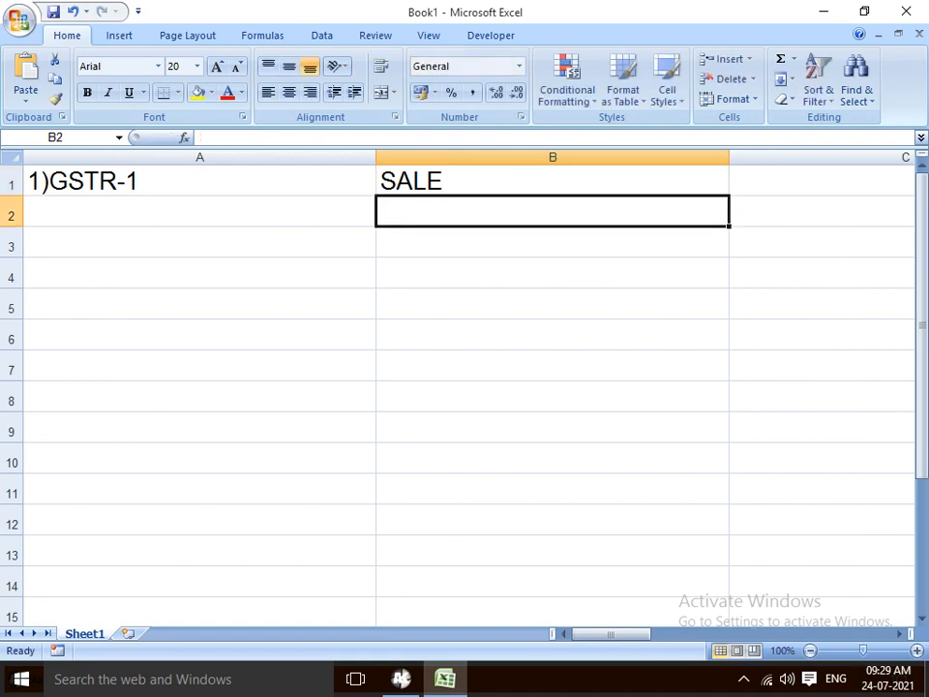
key("Left")
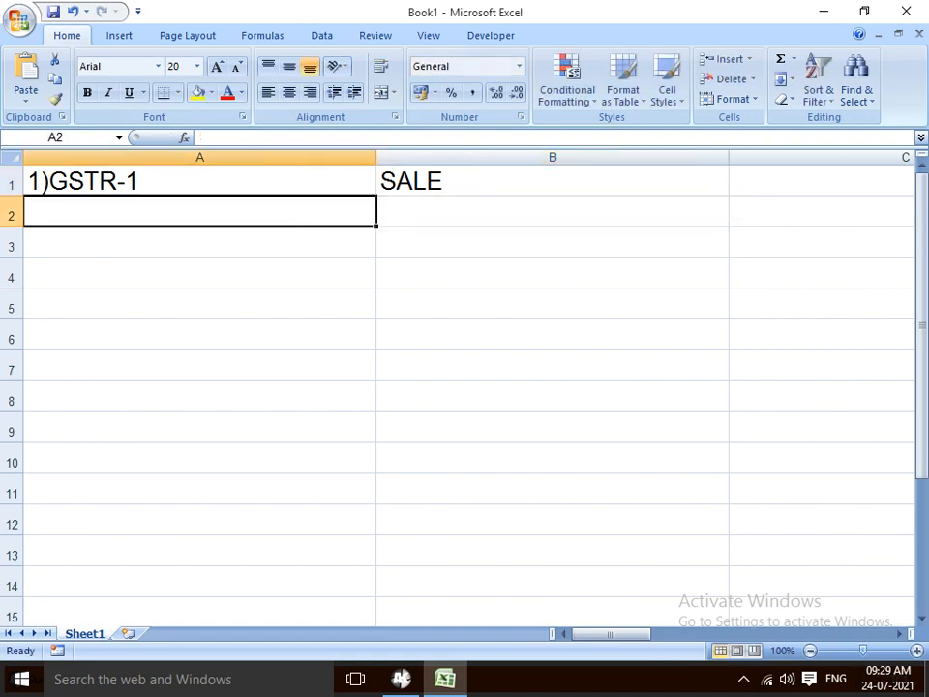
type("2)")
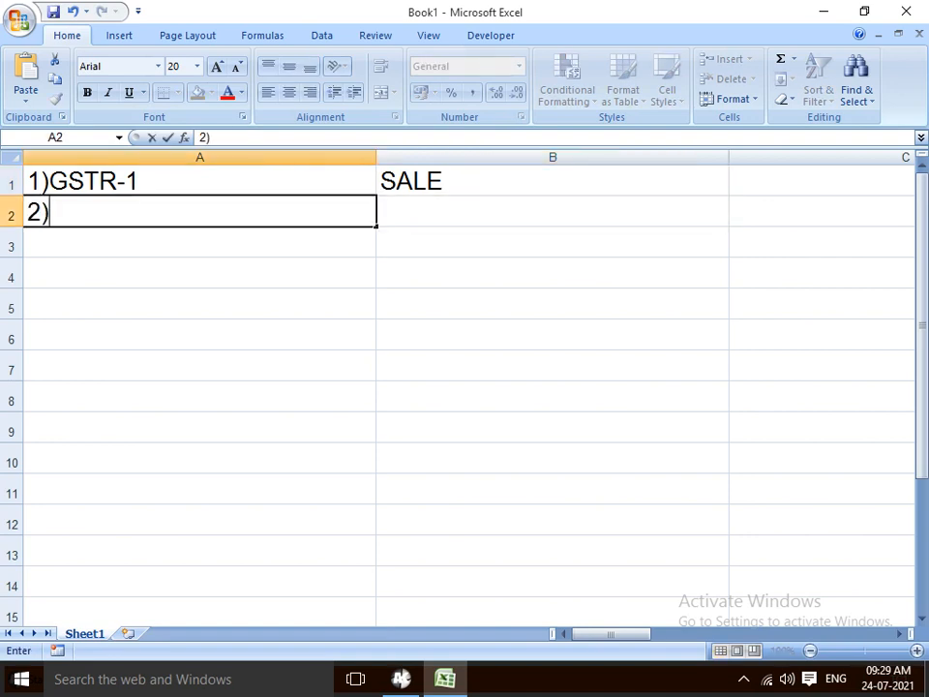
type("GSRT")
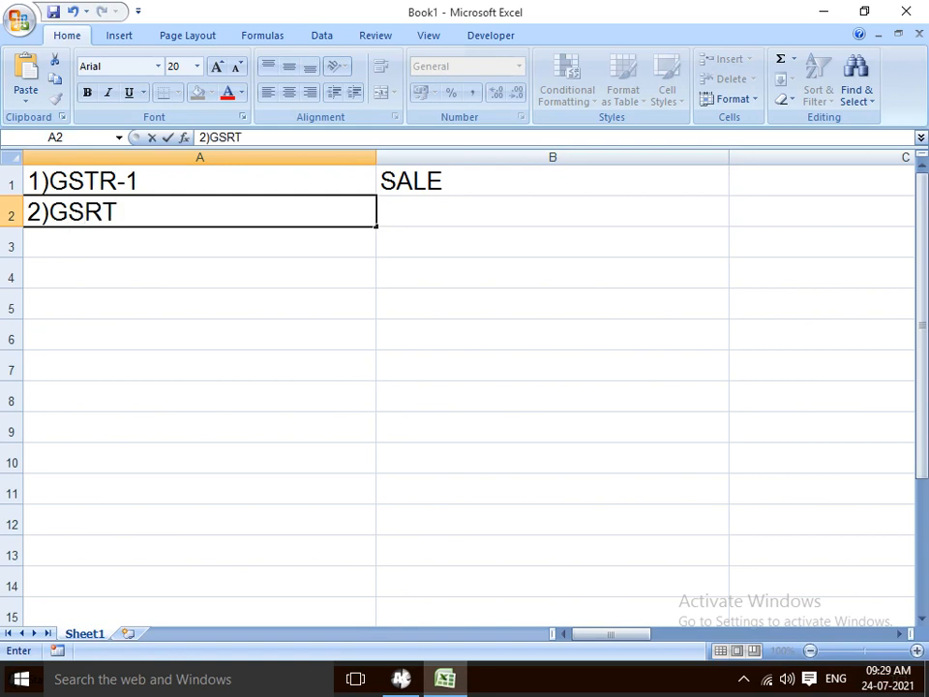
type("-")
key("BackSpace")
key("BackSpace")
key("BackSpace")
type("T-")
key("BackSpace")
type("R-")
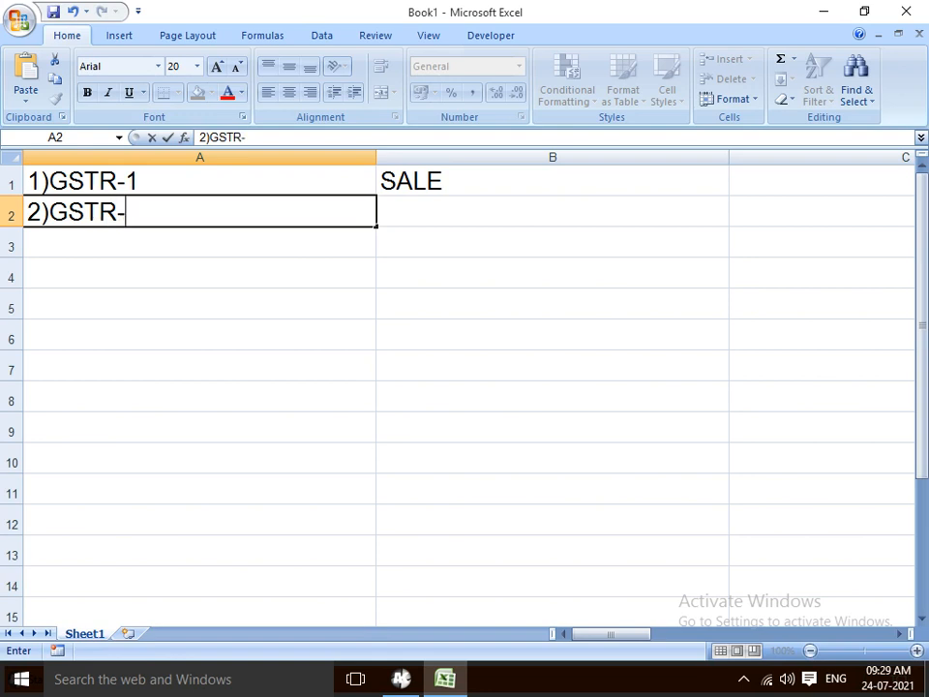
type("2A")
key("Return")
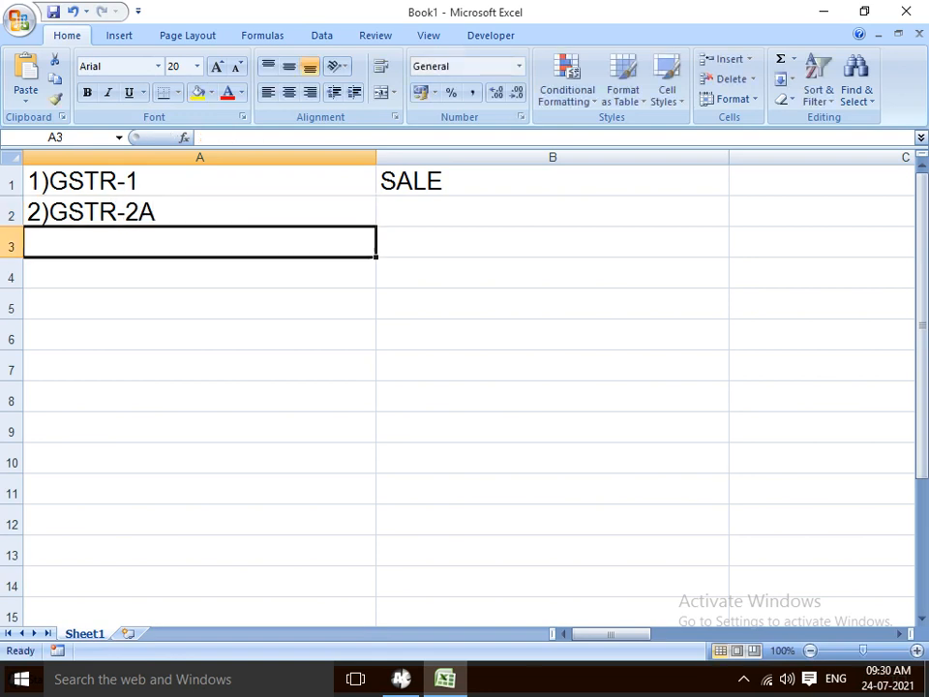
key("Up")
key("Right")
type("PURCHASE")
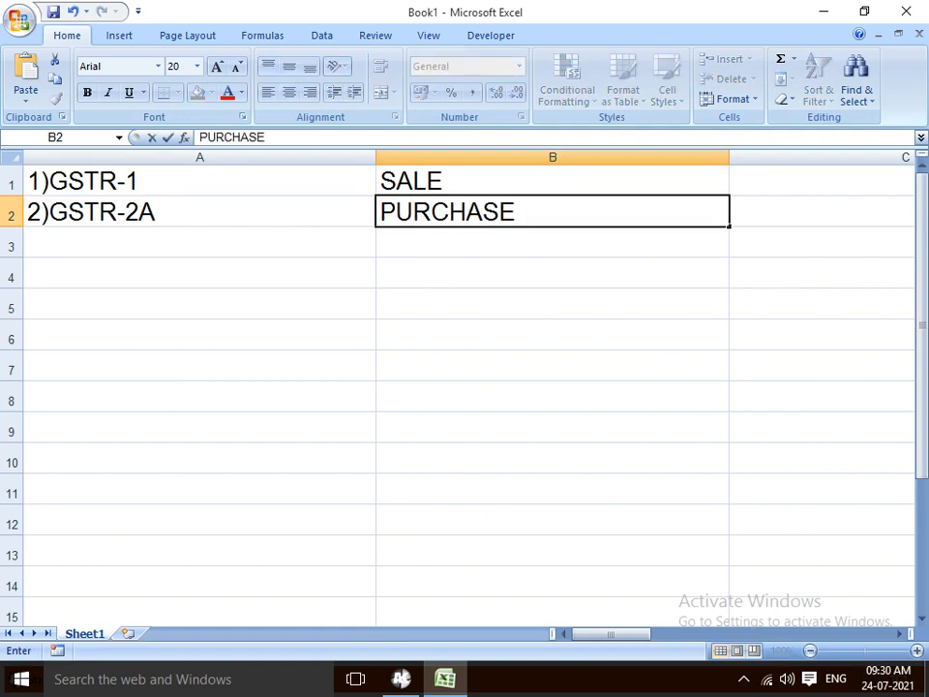
key("Return")
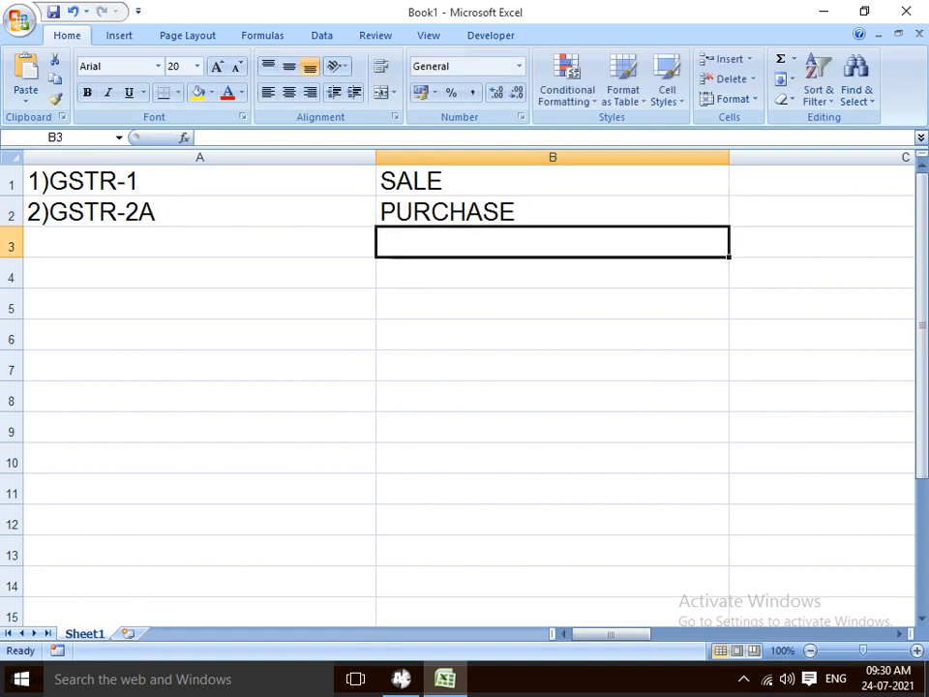
Add 3)GSTR-3B in A3 with SALE PURCHASE in B3
key("Left")
type("3)")
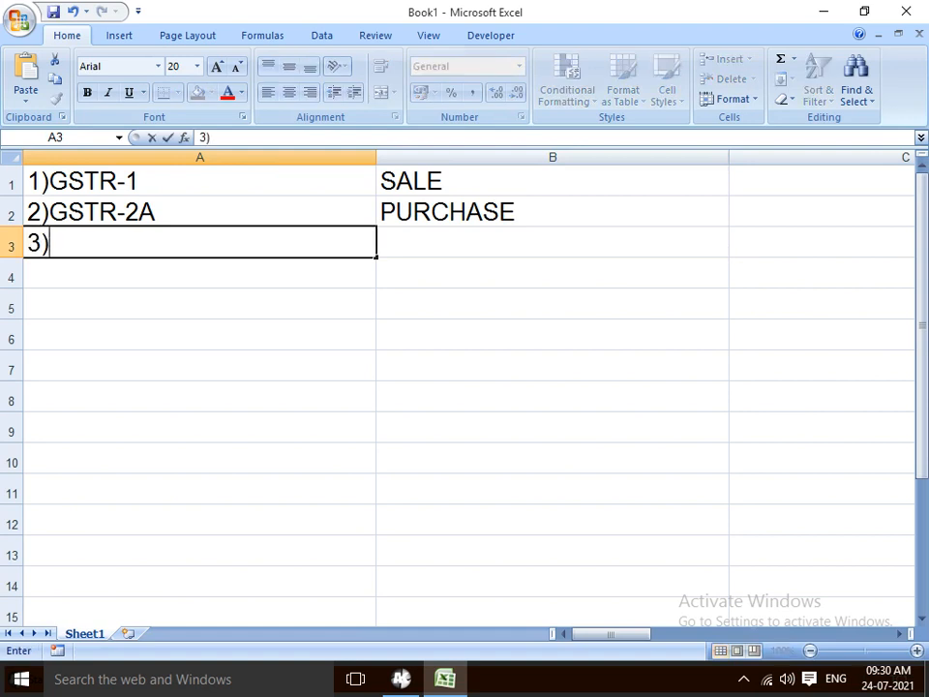
type("GS")
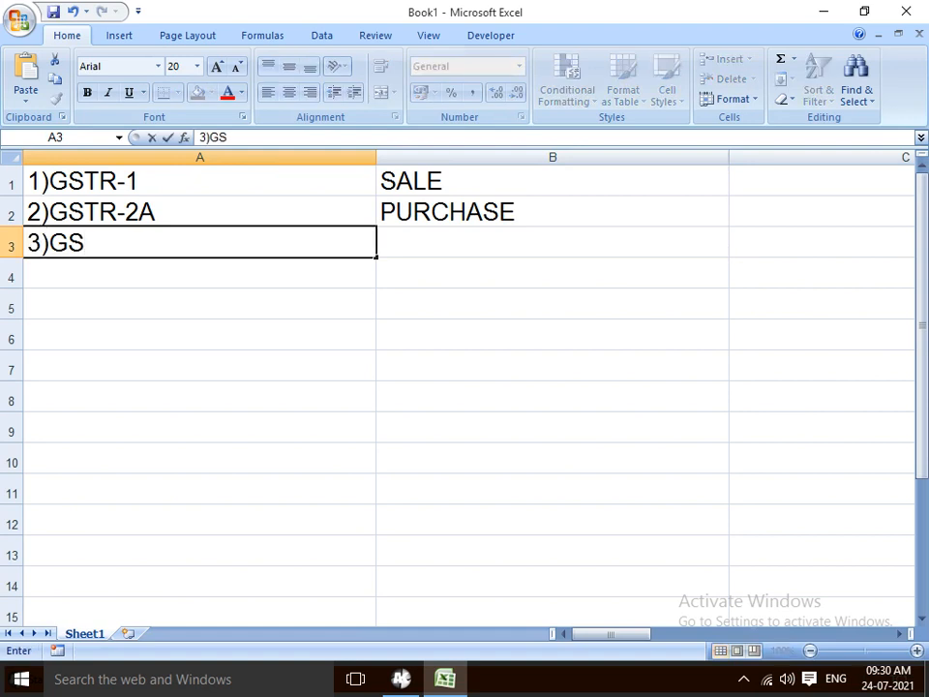
type("TR-31")
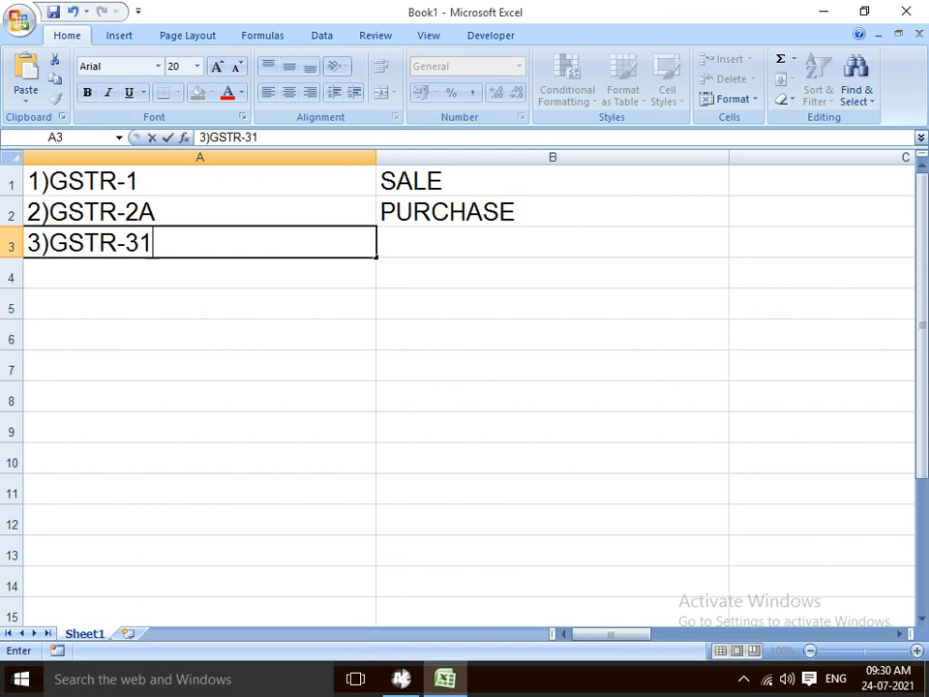
key("BackSpace")
type("B")
key("Return")
key("Up")
key("Right")
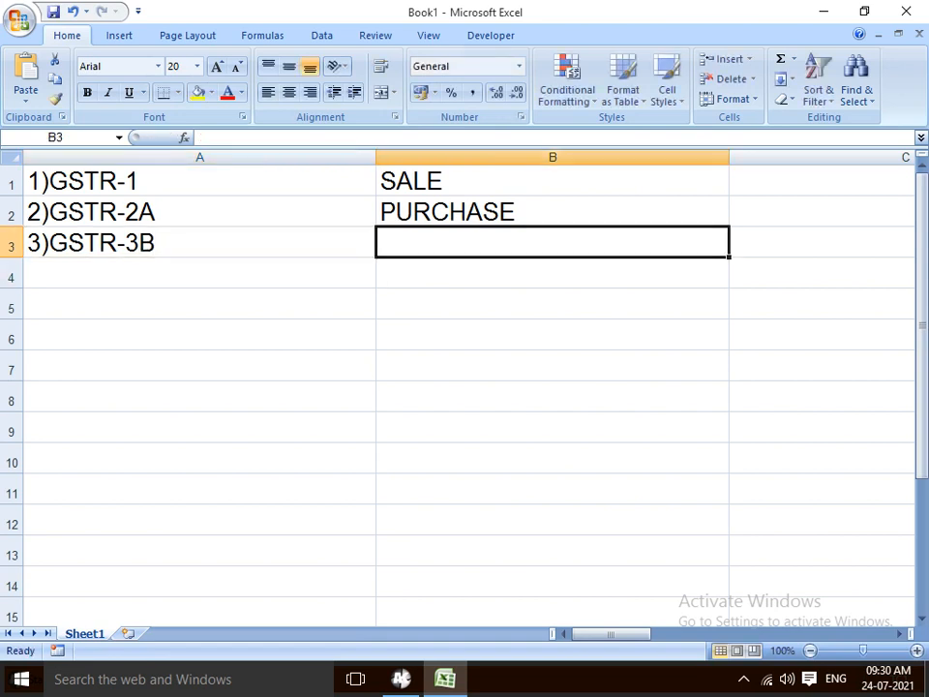
type("SALE ")
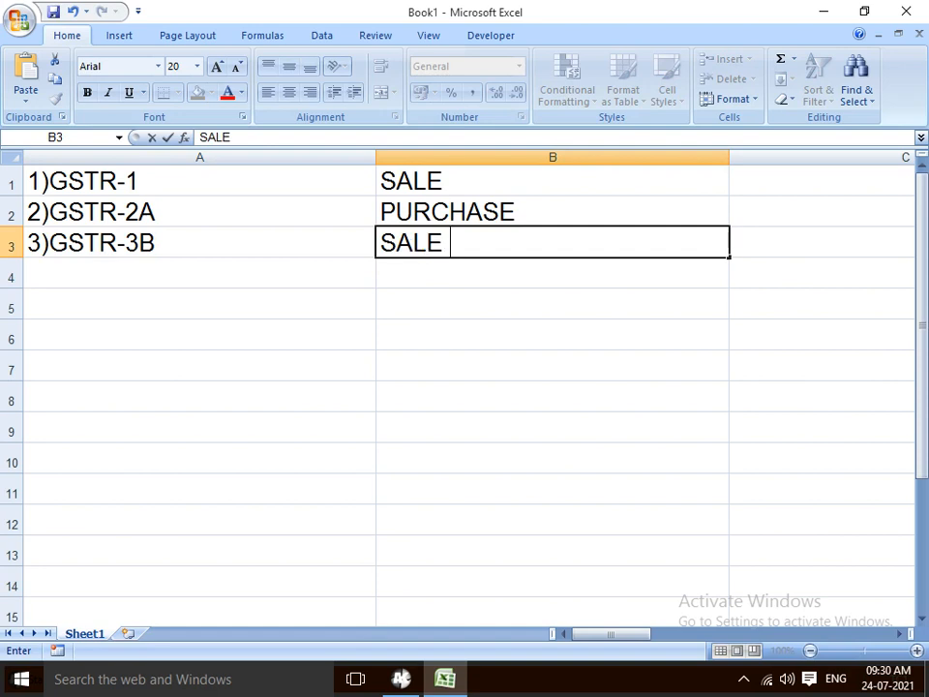
type("PURCHASE")
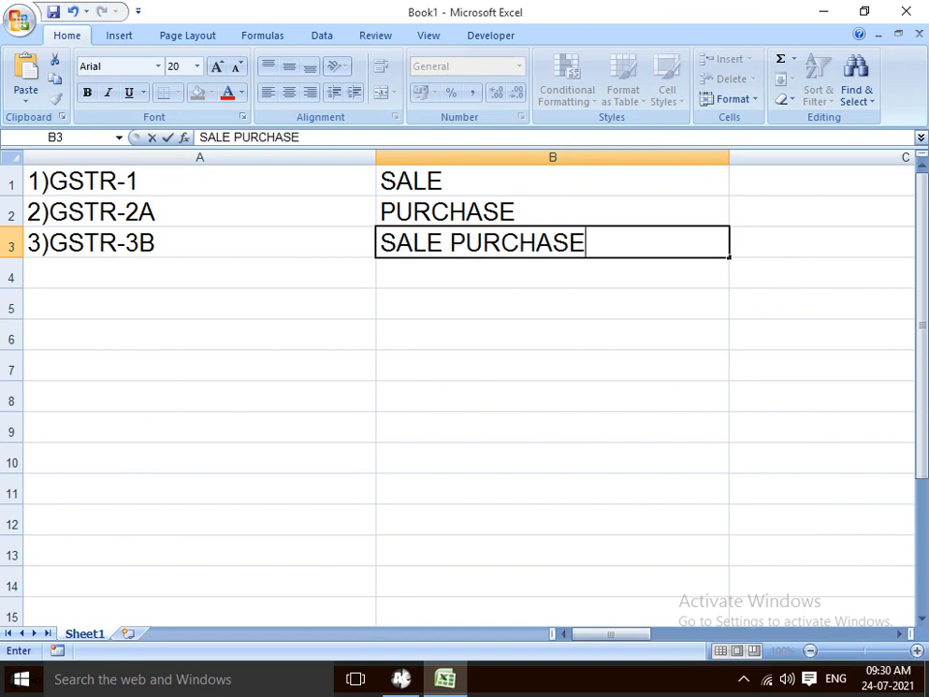
key("Return")
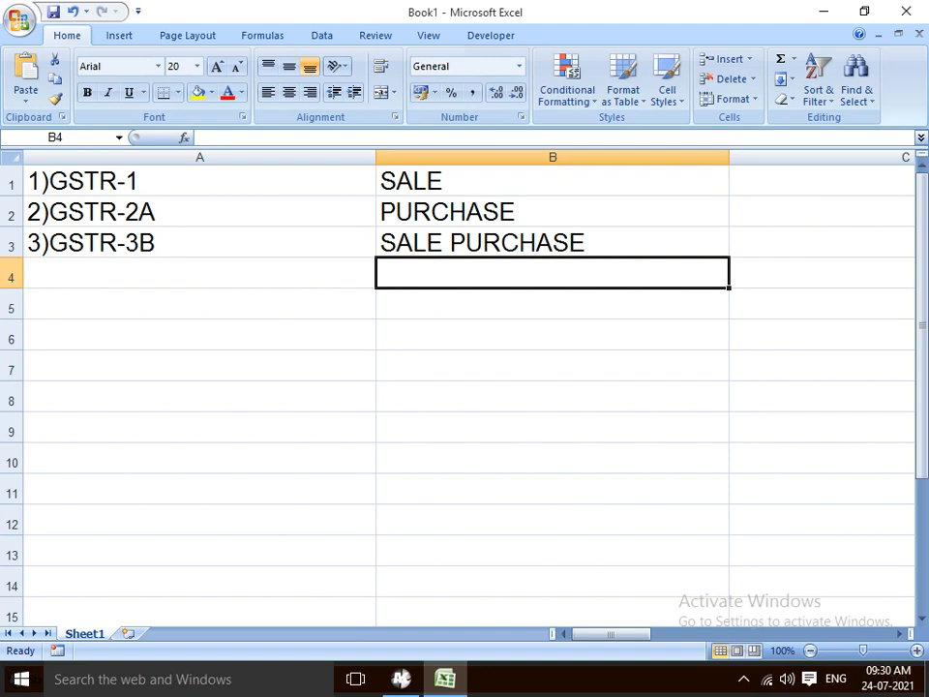
key("Up")
key("Up")
key("Up")
key("Left")
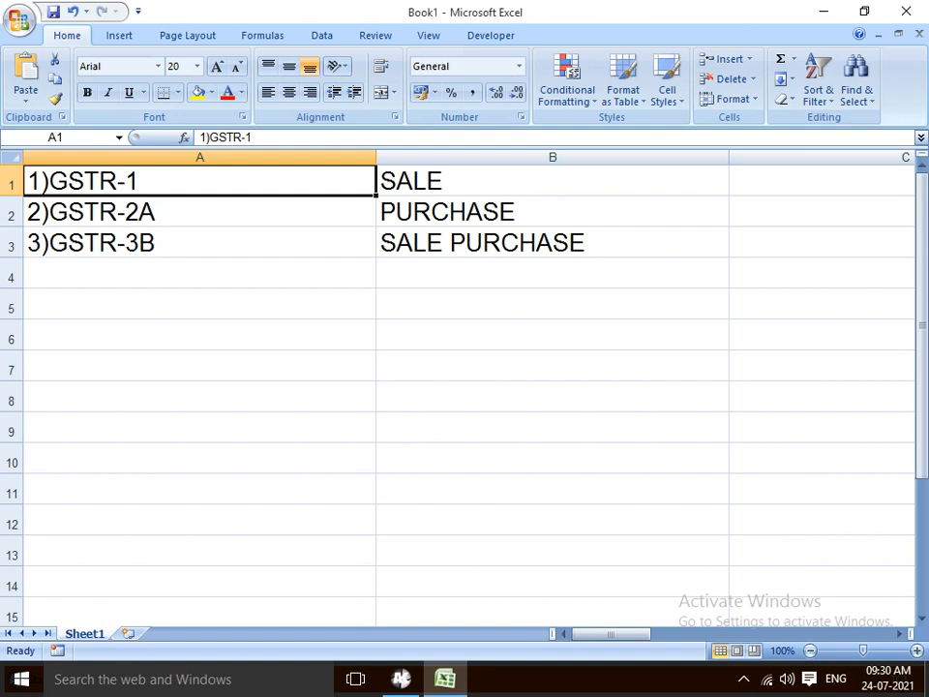
key("Down")
key("Down")
key("Down")
key("Up")
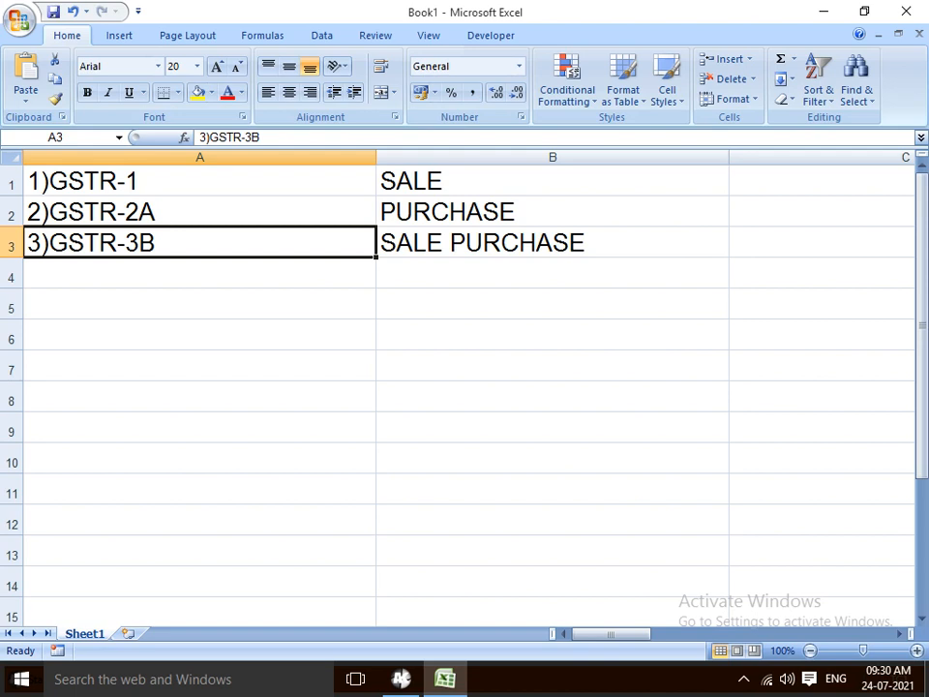
left_click(552, 242)
left_click(199, 242)
left_click(552, 242)
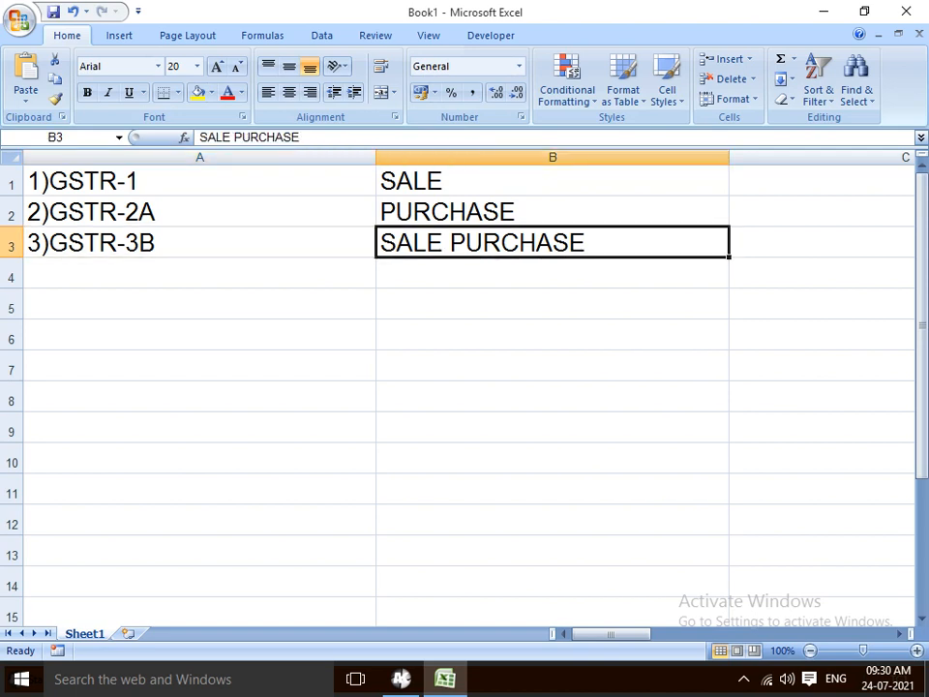
left_click(200, 242)
left_click(552, 242)
key("Up")
key("Up")
key("Left")
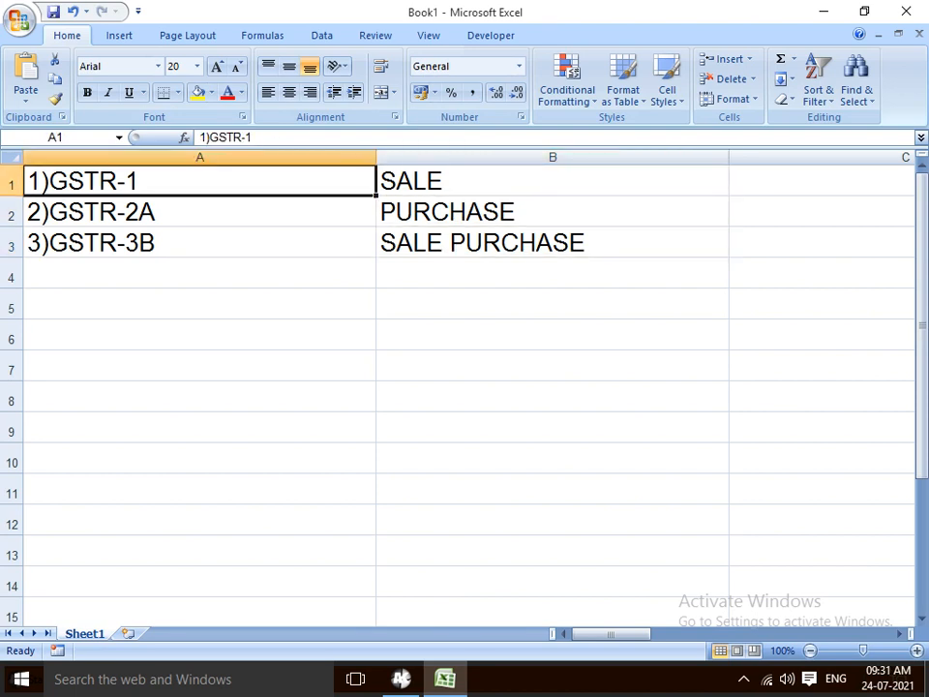
key("Right")
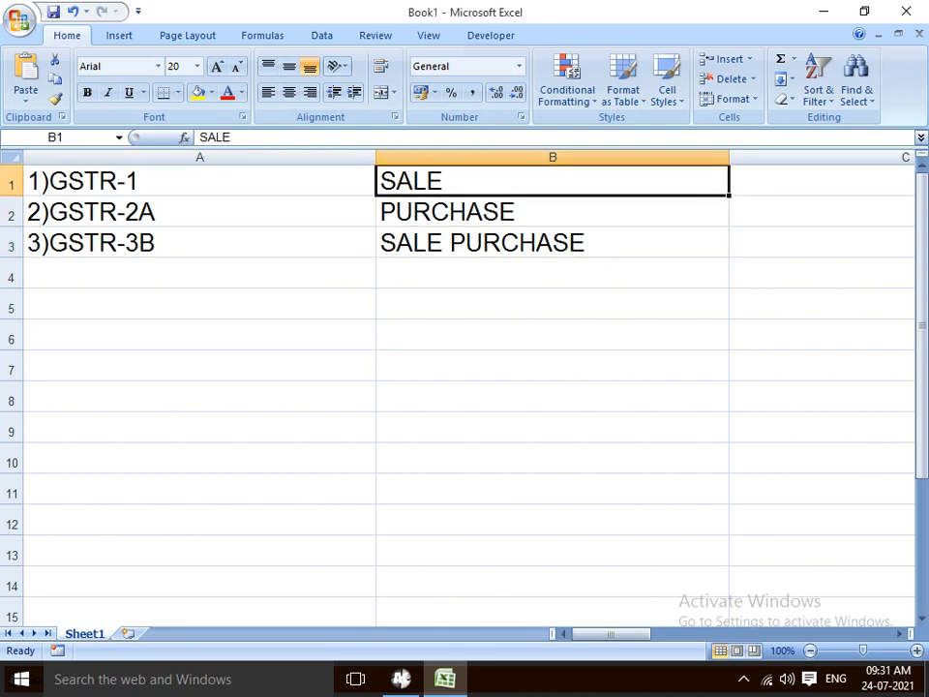
key("Down")
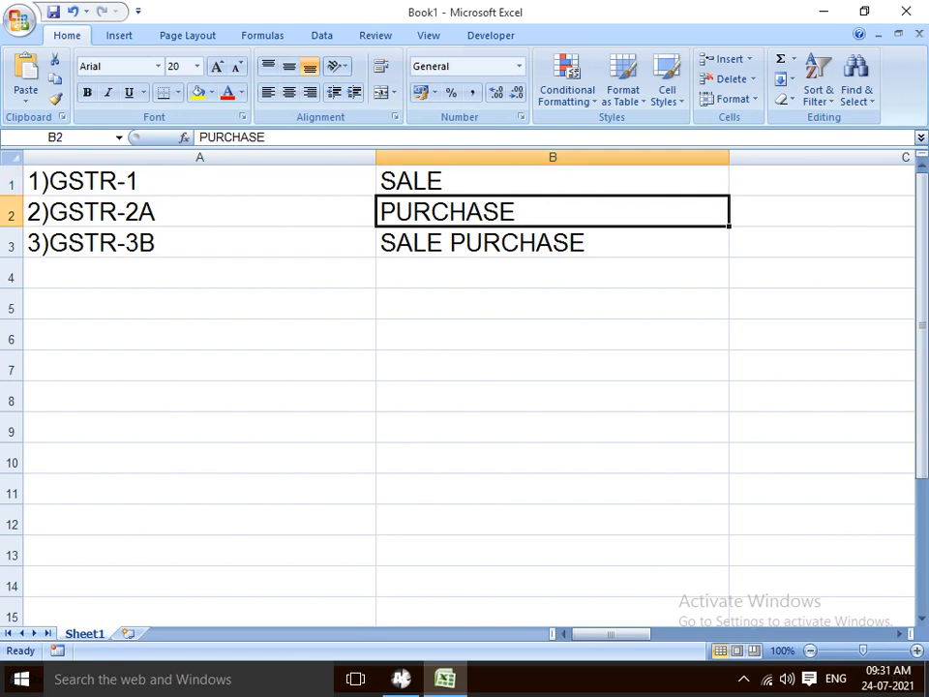
key("Left")
key("Right")
key("Left")
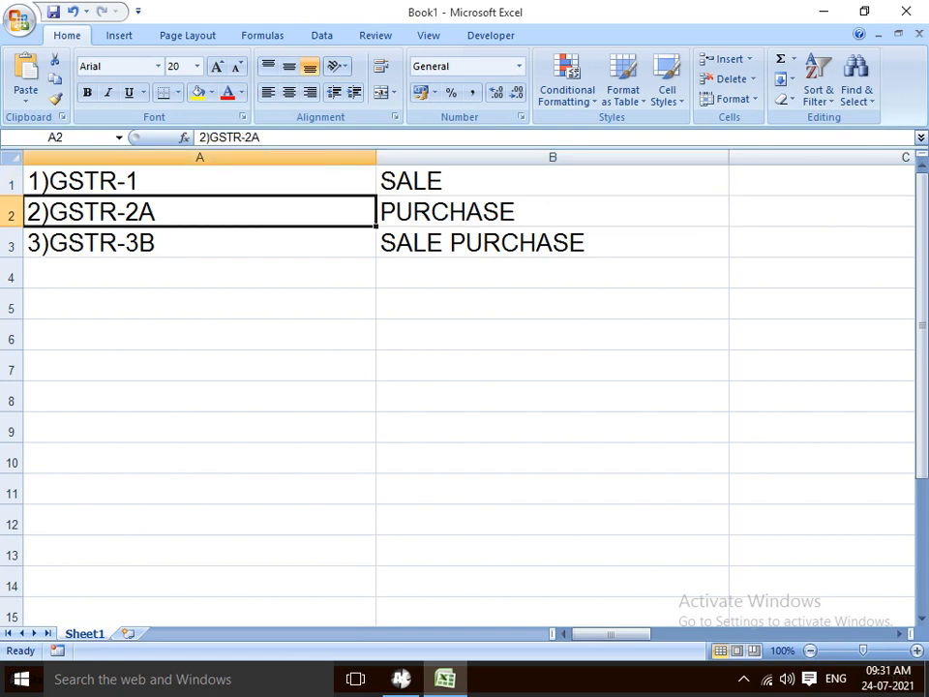
key("Up")
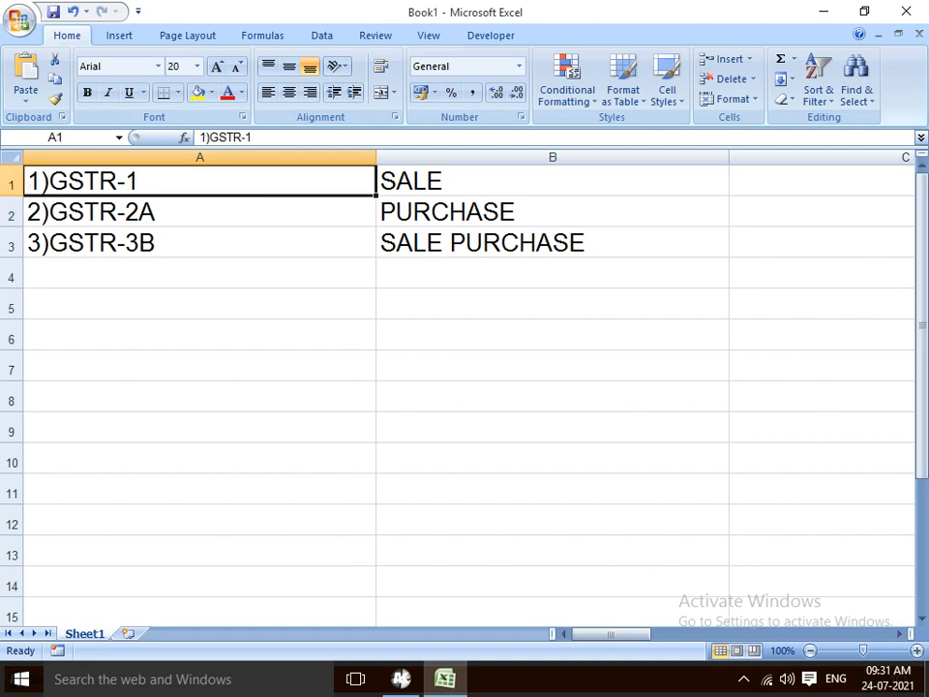
key("Down")
key("Up")
key("Down")
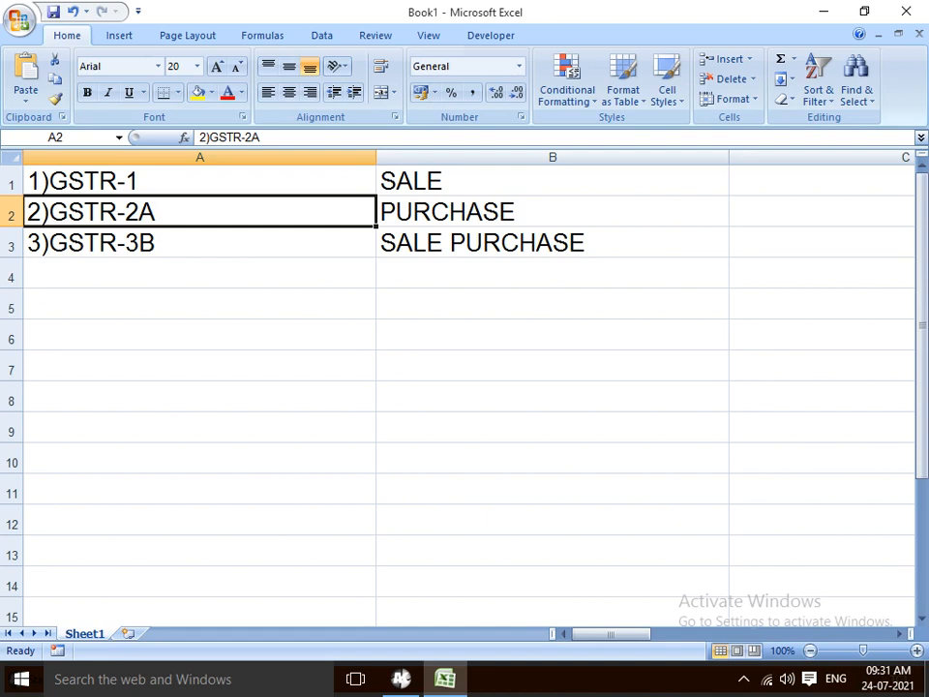
key("Up")
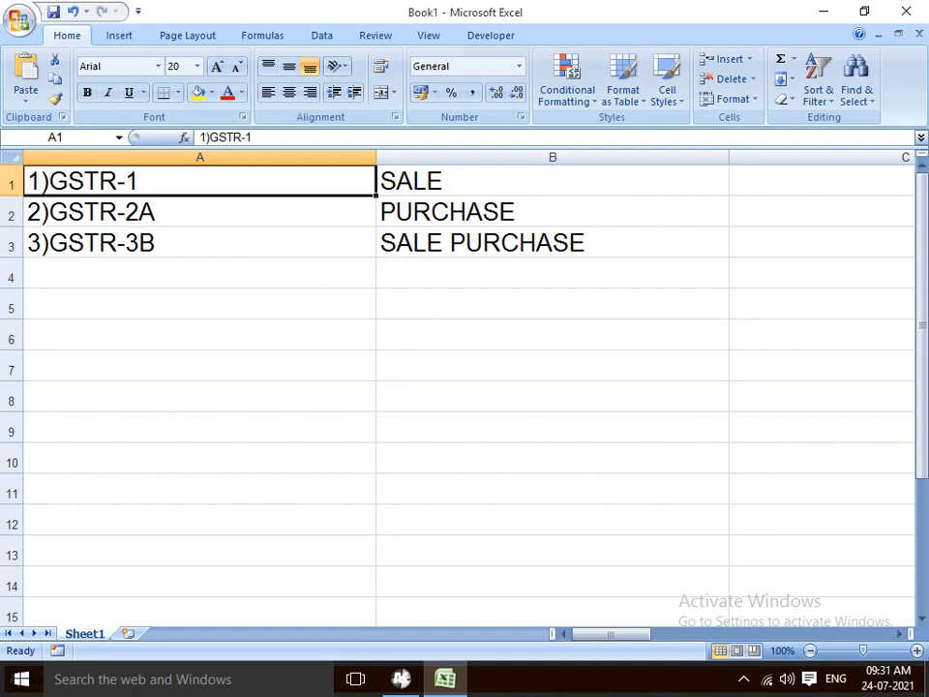
key("Down")
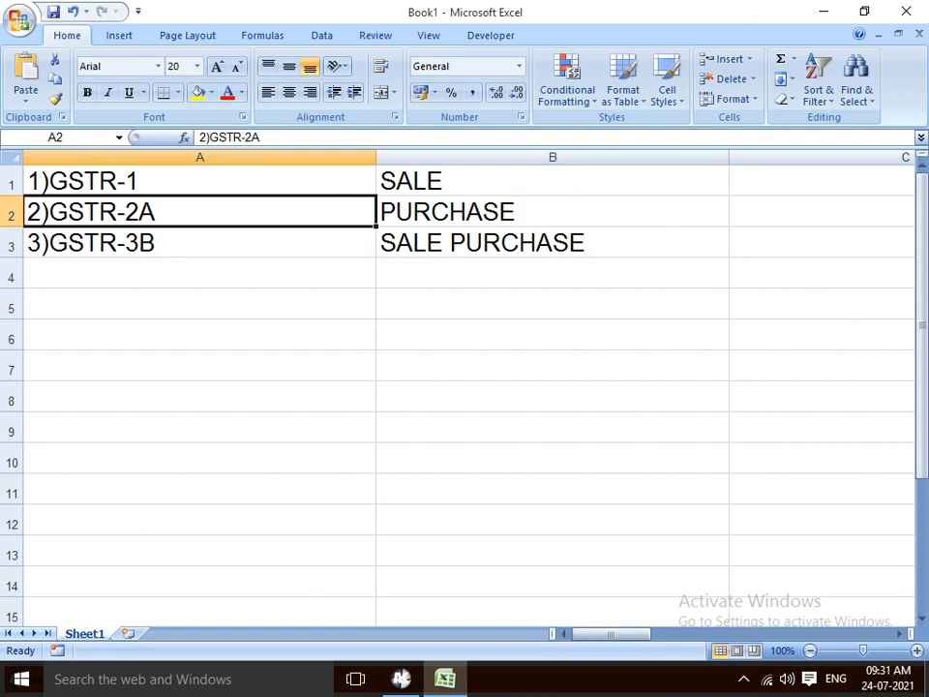
Step through the three GSTR entries, then drag column A narrower to about 40 wide
key("Up")
key("Down")
key("Down")
key("Up")
key("Up")
key("Down")
key("Up")
key("Down")
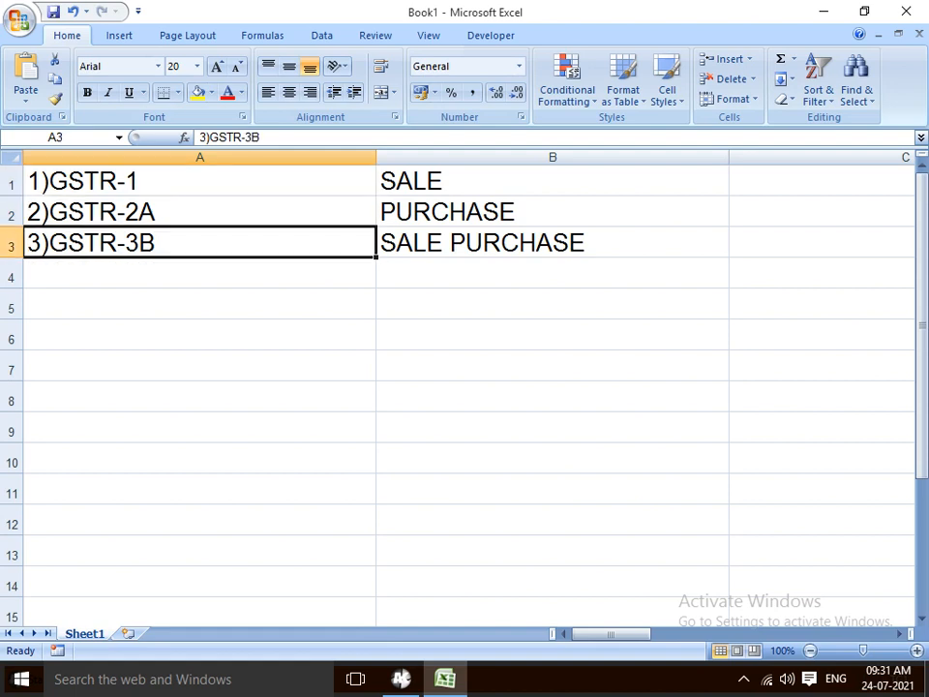
key("Up")
key("Right")
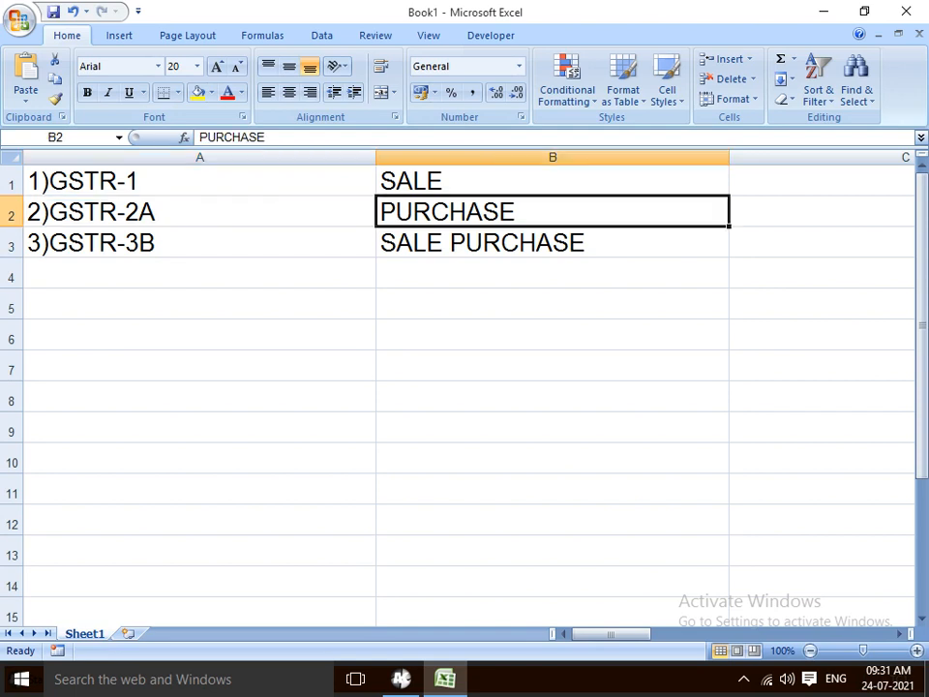
key("Left")
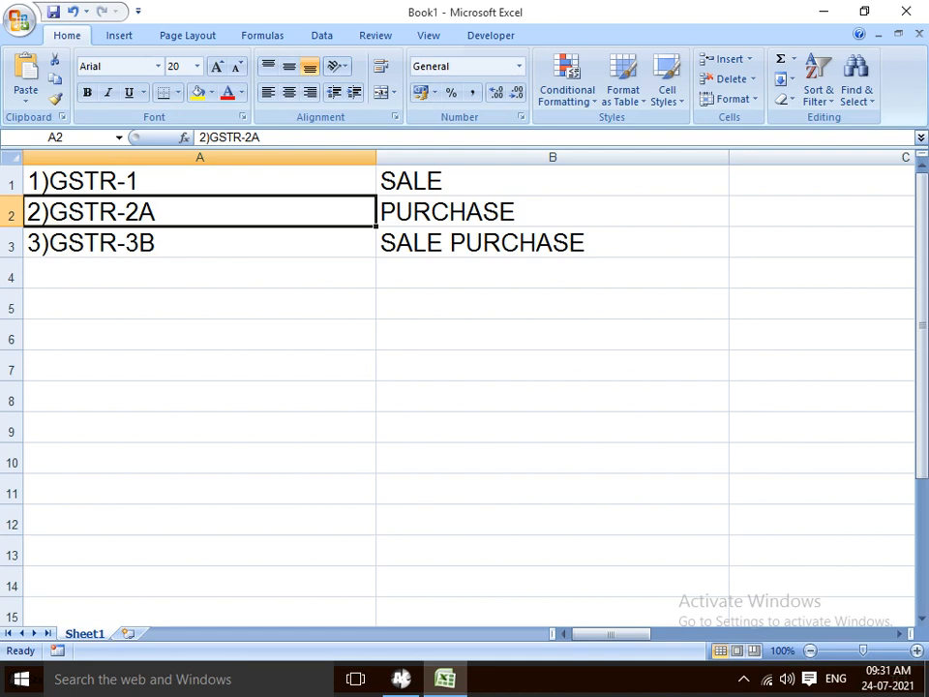
key("Up")
key("Down")
key("Down")
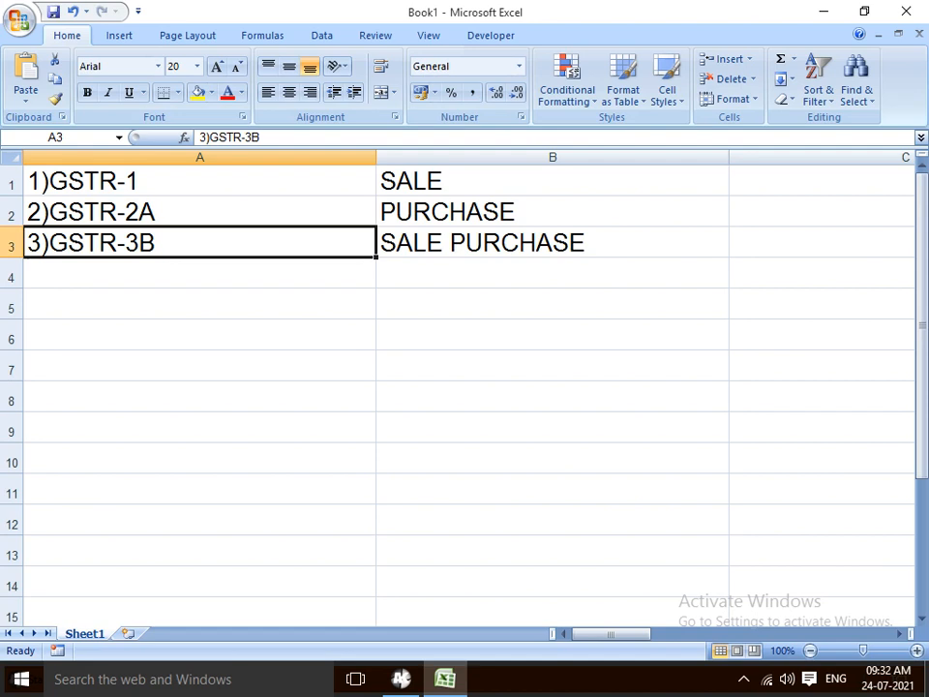
key("Up")
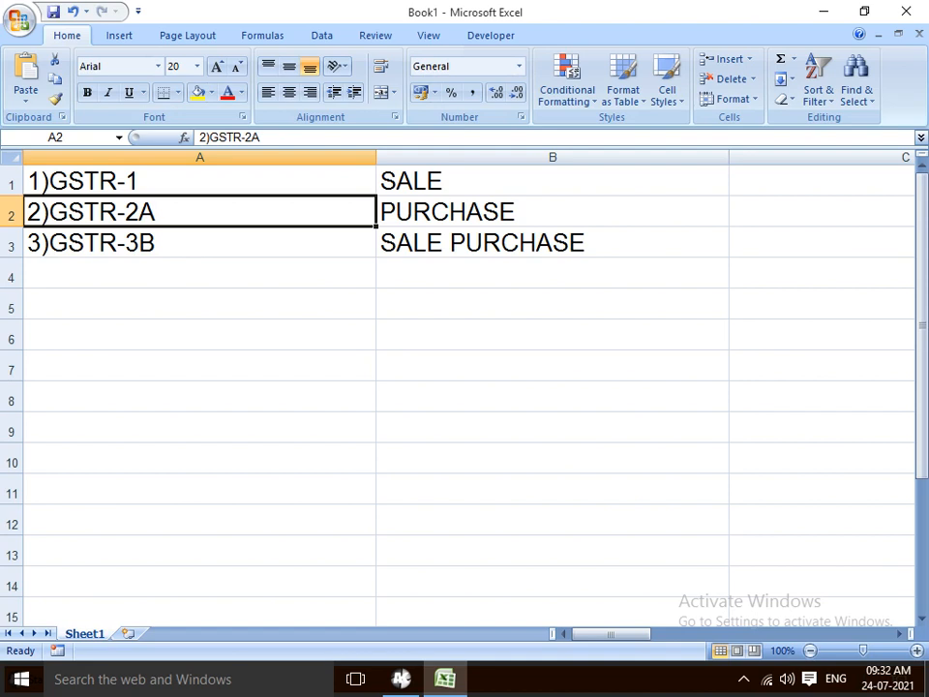
left_click_drag(375, 157, 291, 157)
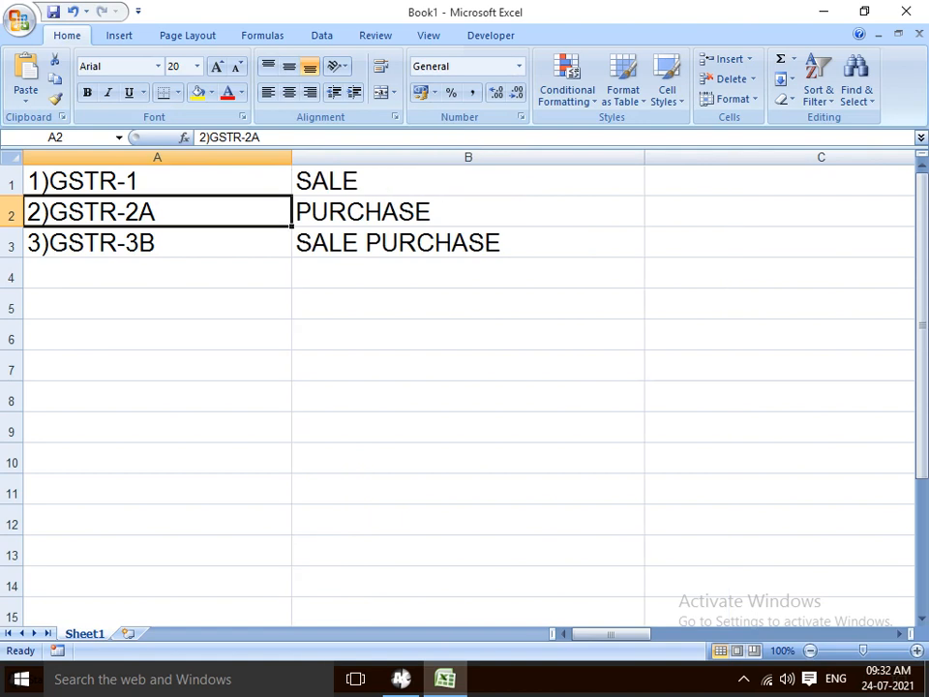
left_click(157, 334)
Enter 1 MONTHLY in A6 and 2 QTR in A7
type("1")
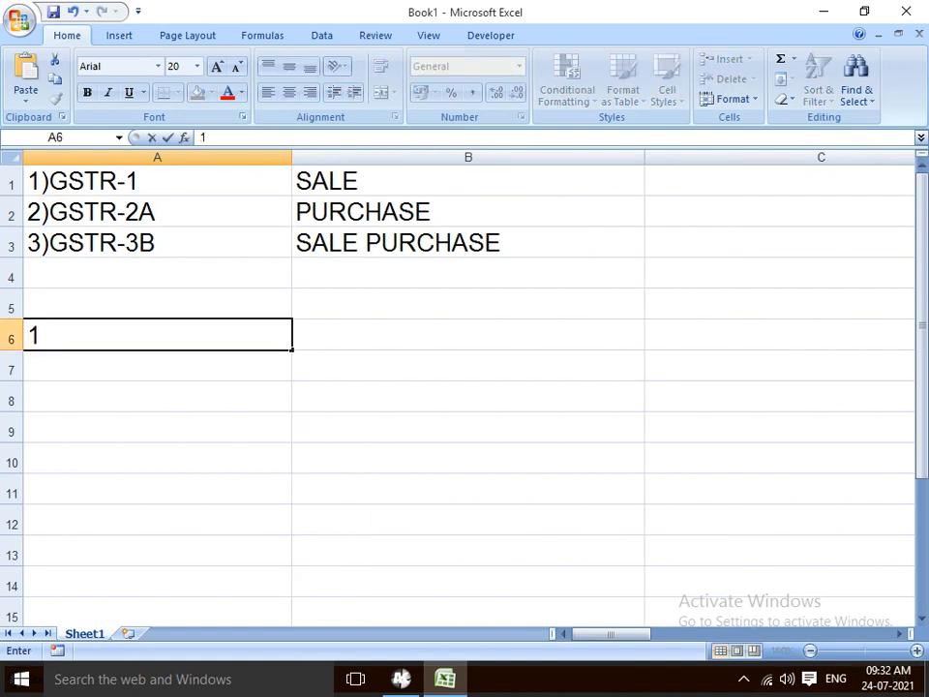
type(" MONTHLY")
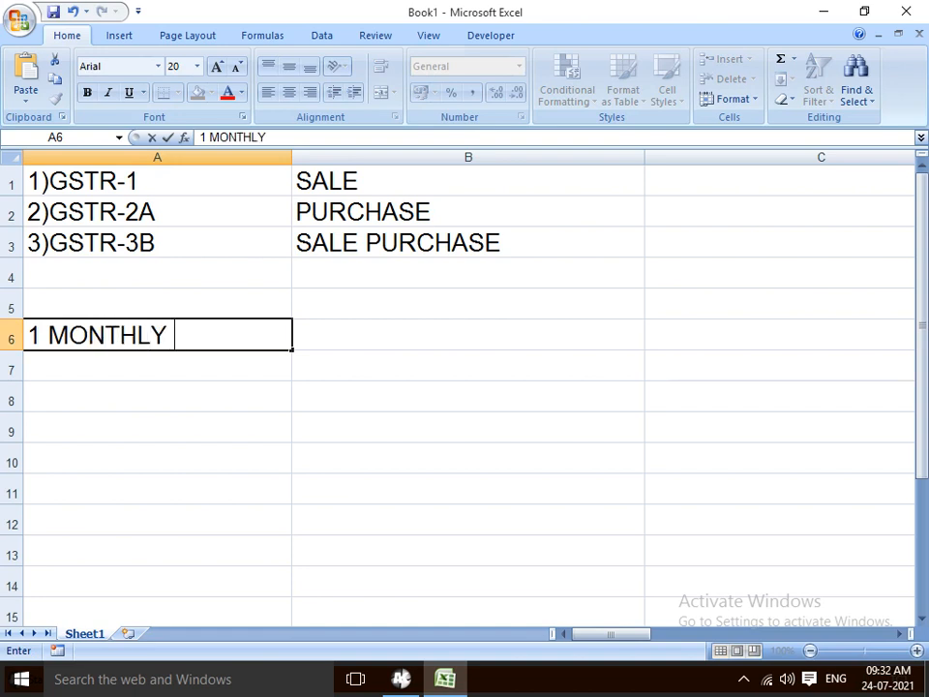
key("Return")
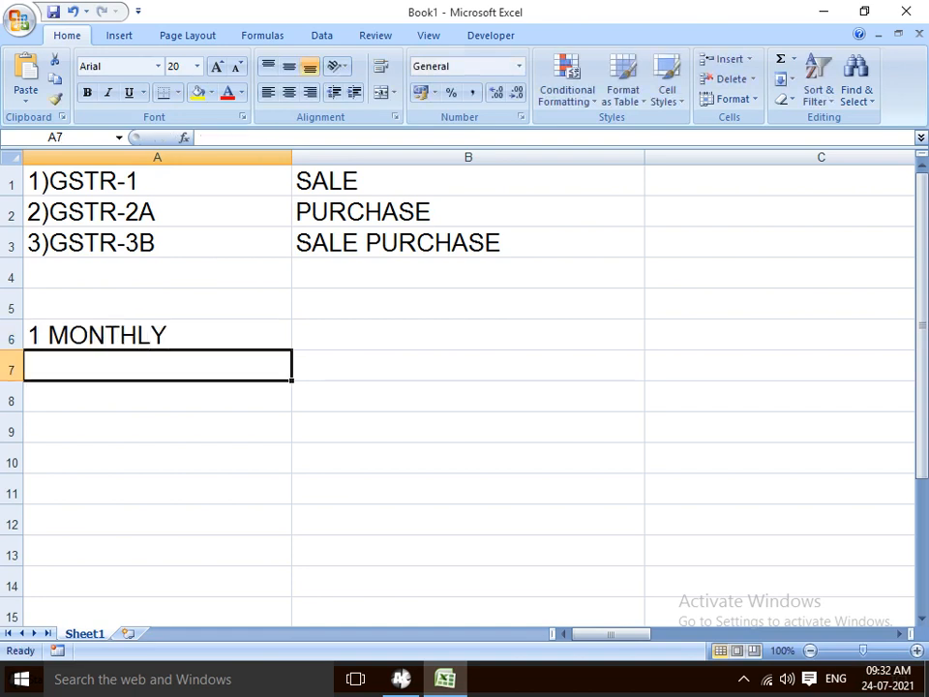
type("2")
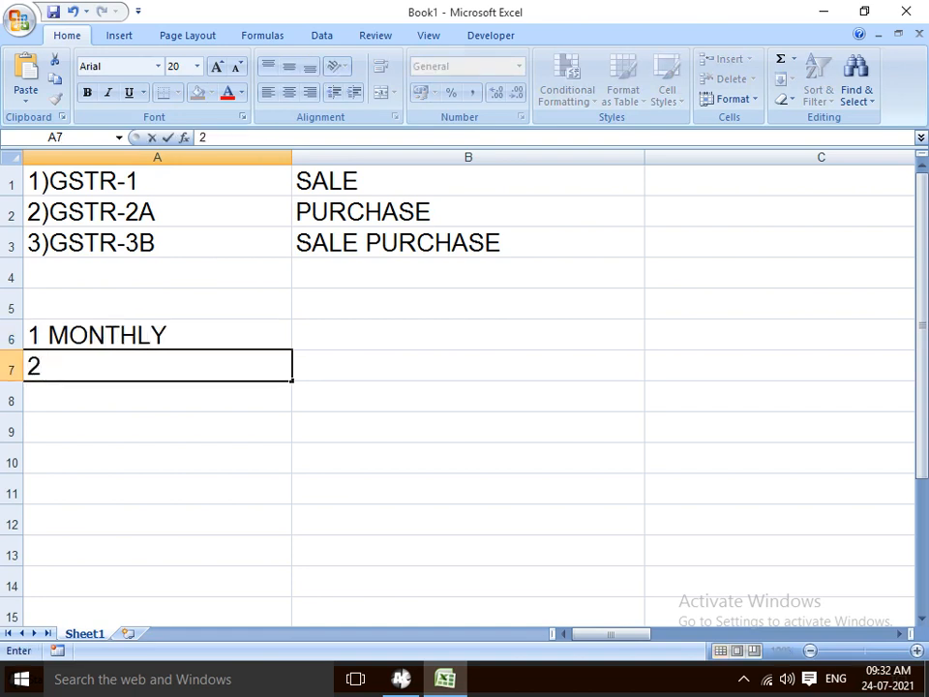
type(" QTR")
key("Return")
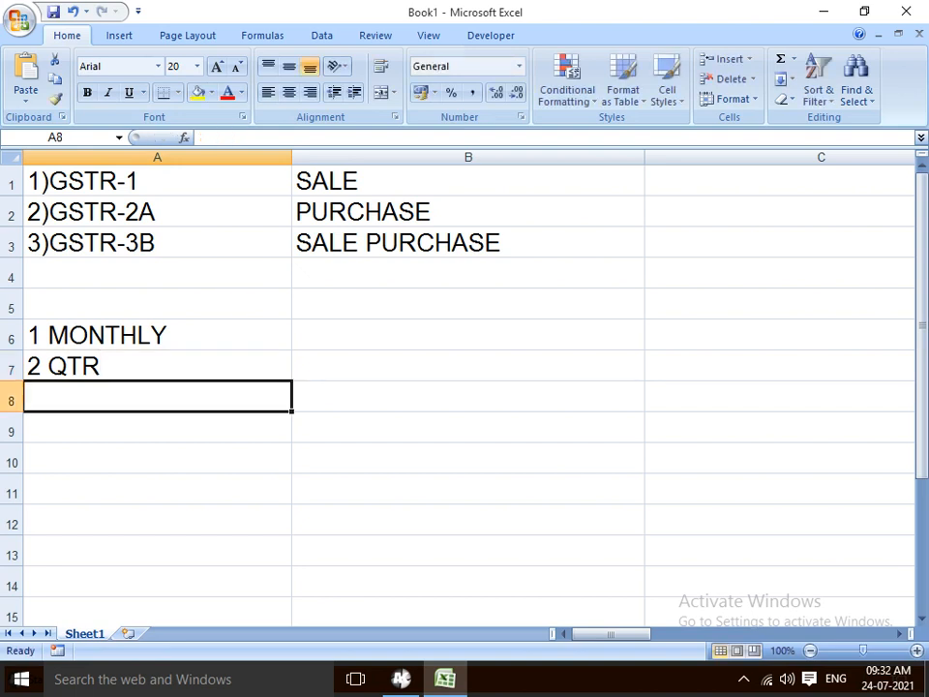
Review the list from 1)GSTR-1 down to 1 MONTHLY, then select column B
key("Up")
key("Up")
key("Right")
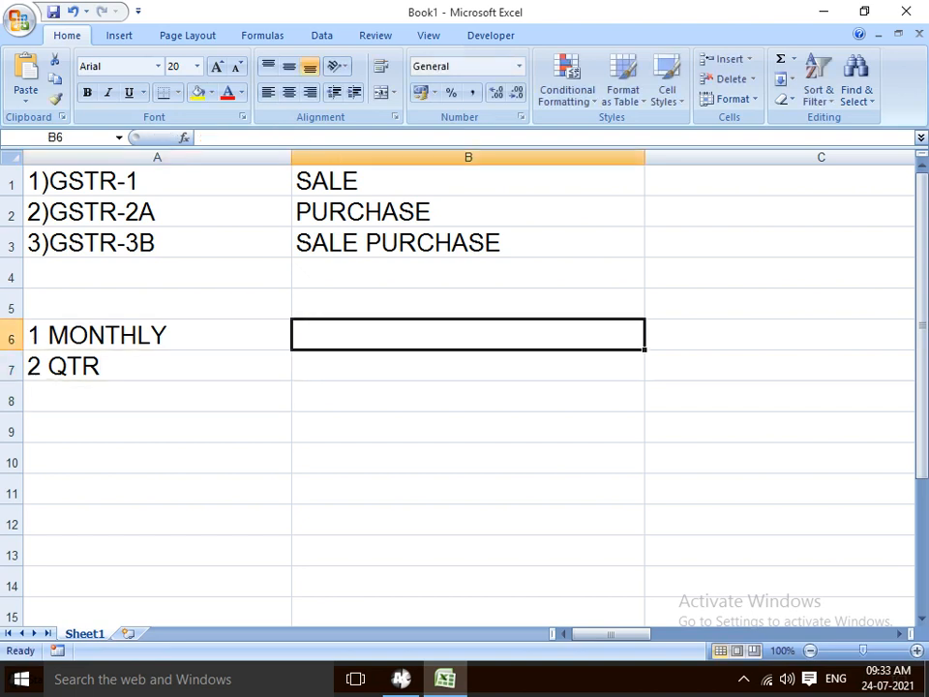
key("Up")
key("Left")
key("Up")
key("Up")
key("Up")
key("Up")
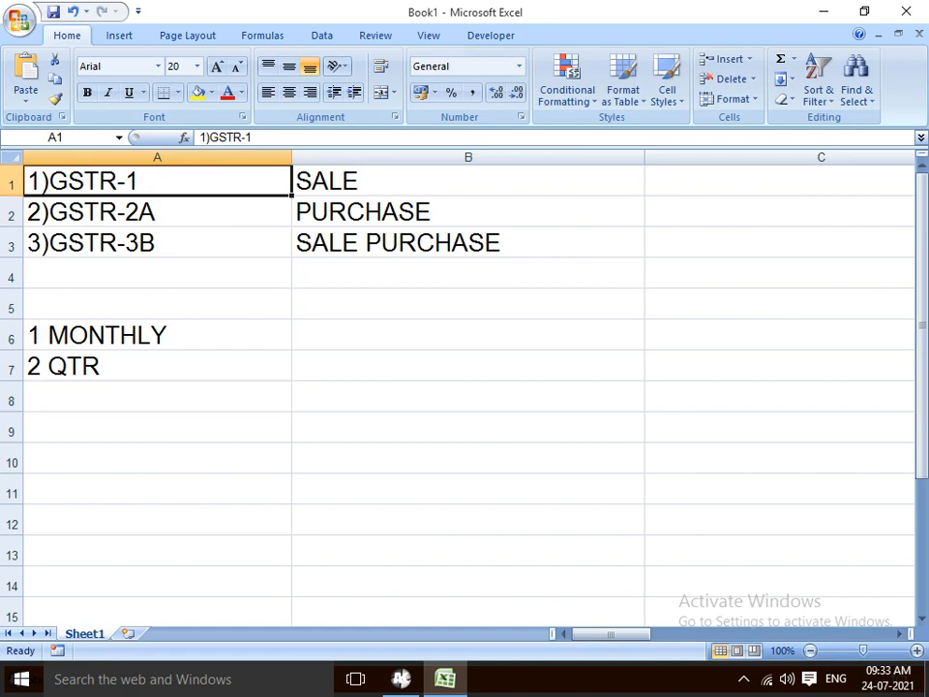
key("Down")
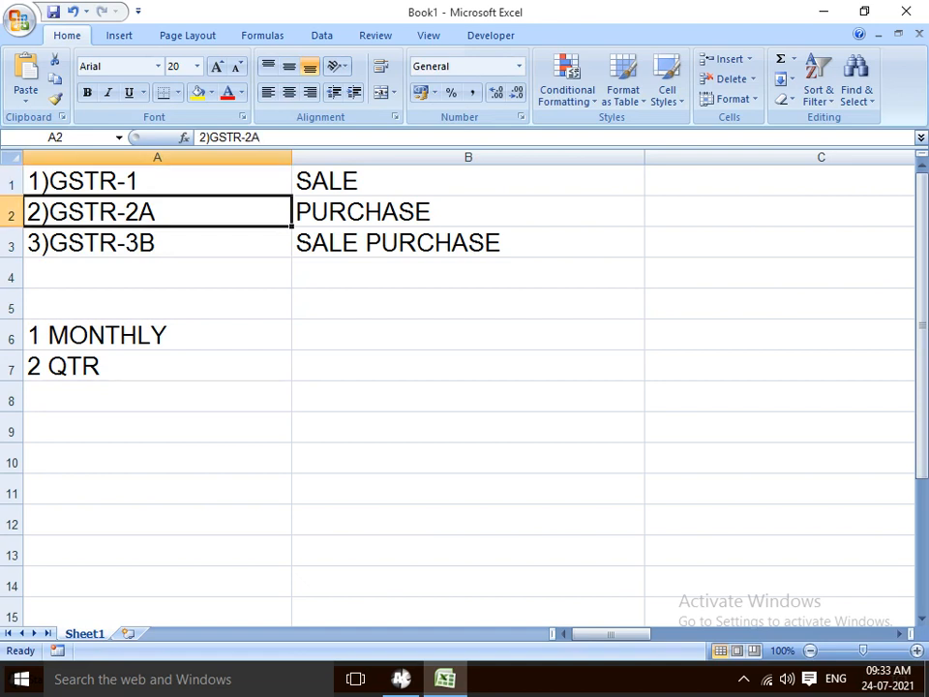
key("Up")
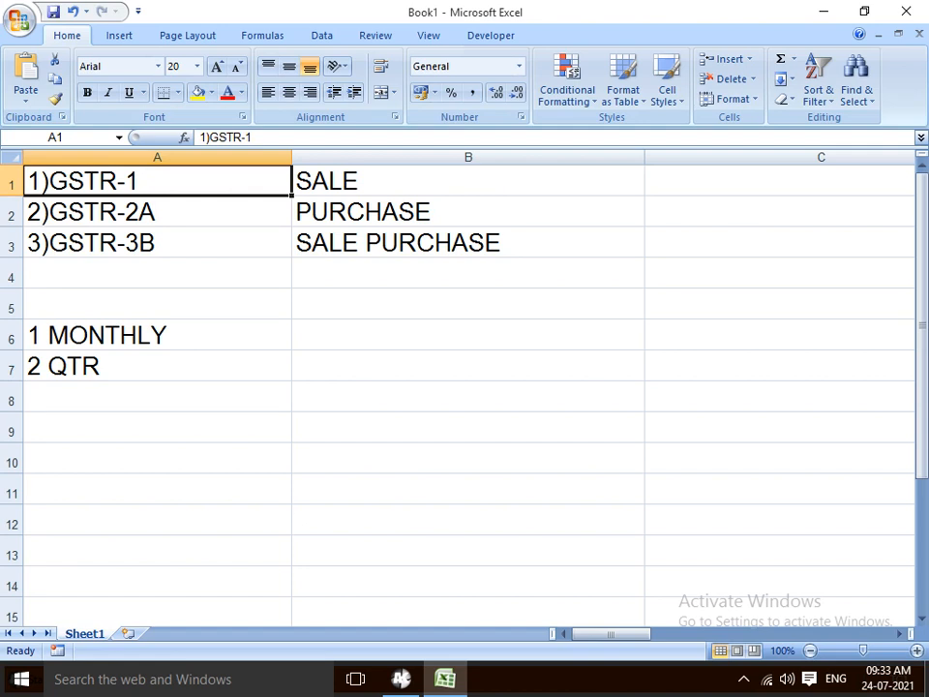
key("Down")
key("Down")
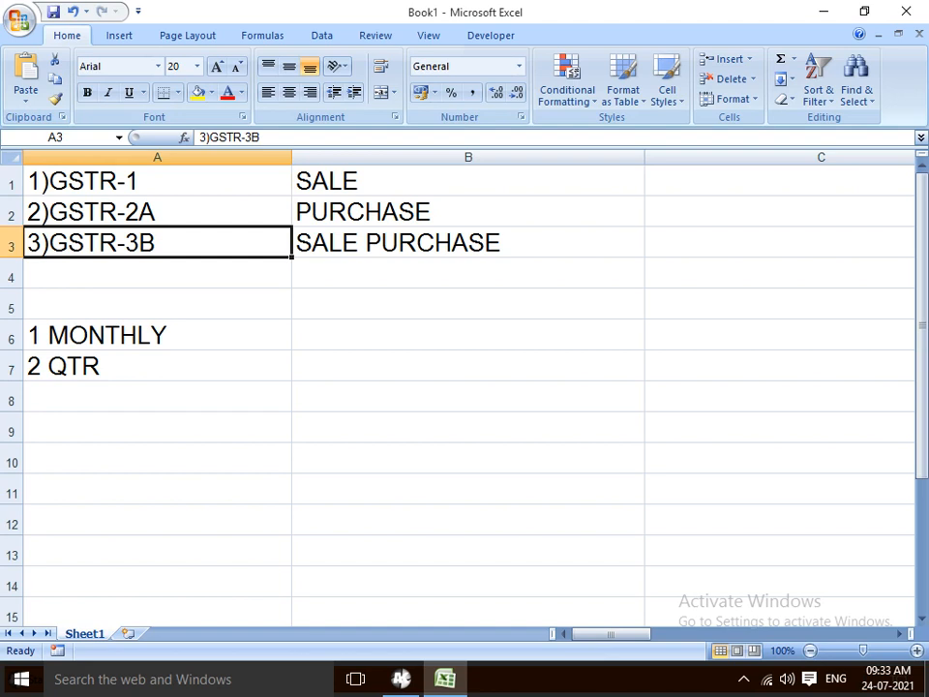
key("Down")
key("Down")
key("Down")
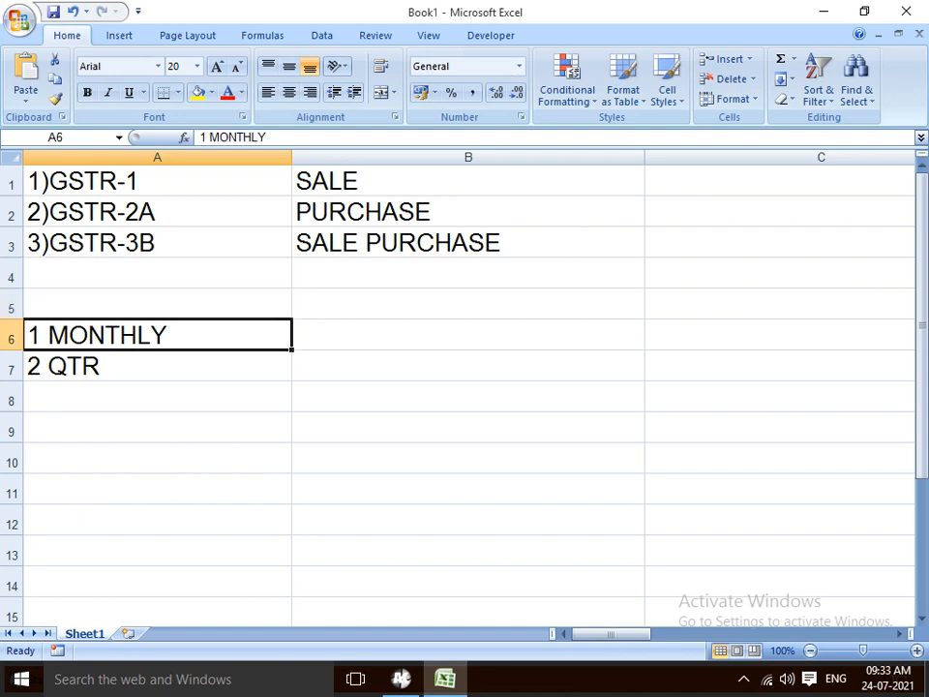
key("Right")
key("Up")
key("Up")
key("Up")
key("Up")
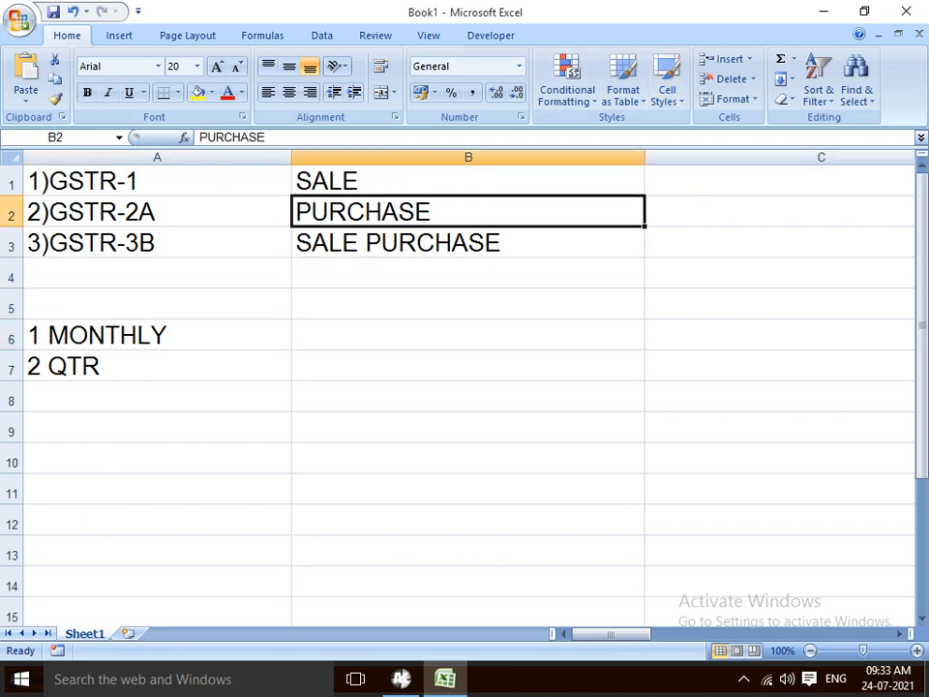
left_click(468, 157)
Narrow column B to about 35 wide and column C to about 33 wide
left_click(468, 211)
left_click_drag(644, 156, 519, 157)
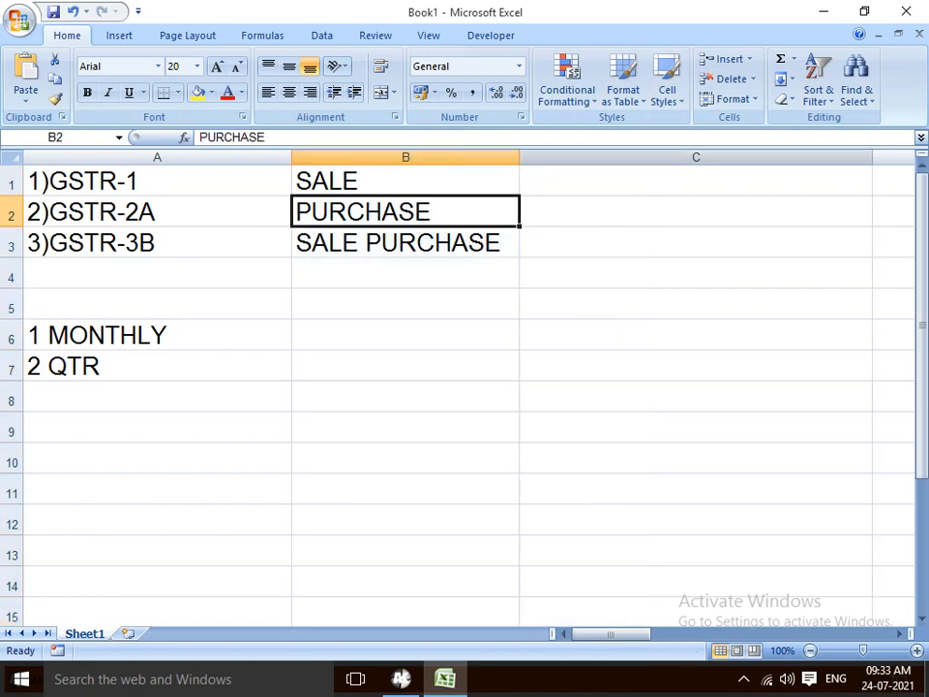
left_click_drag(871, 156, 732, 157)
left_click(626, 181)
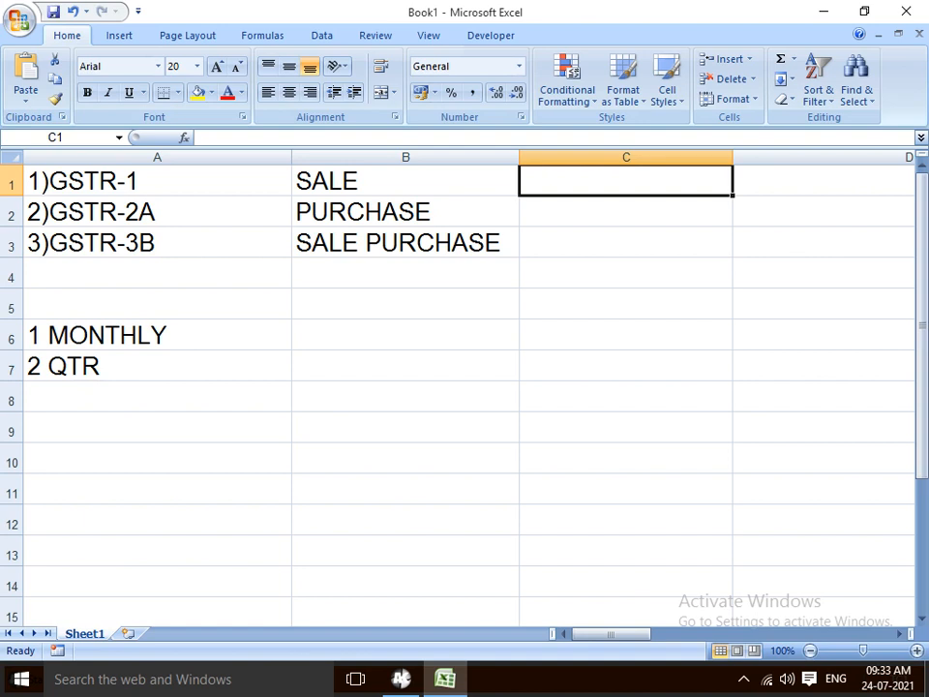
Enter 1-10 in C1, which shows as 01-Oct, then clear it
type("1")
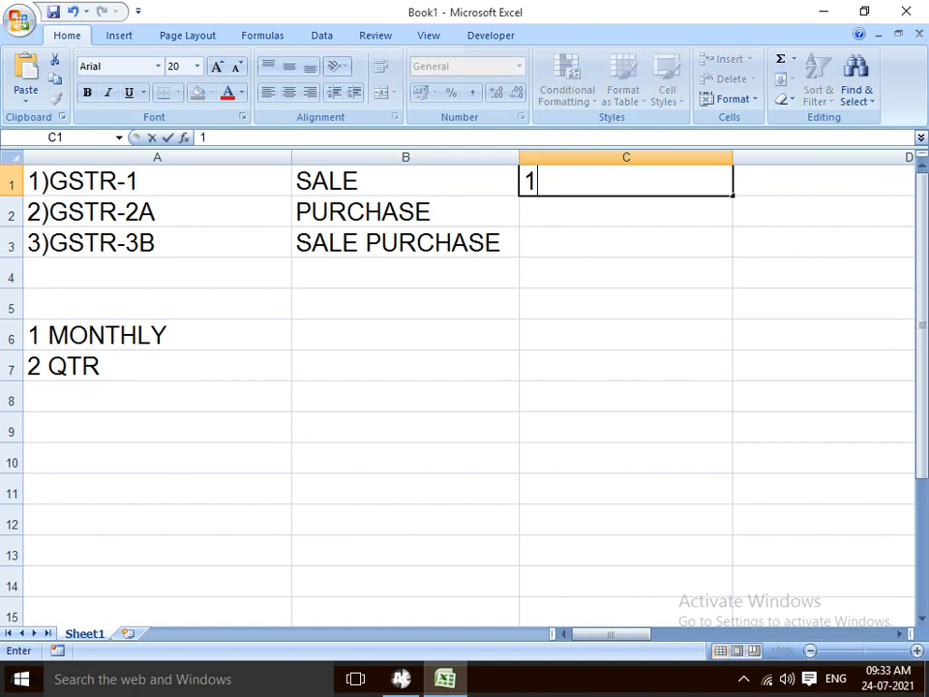
type("-10")
key("Return")
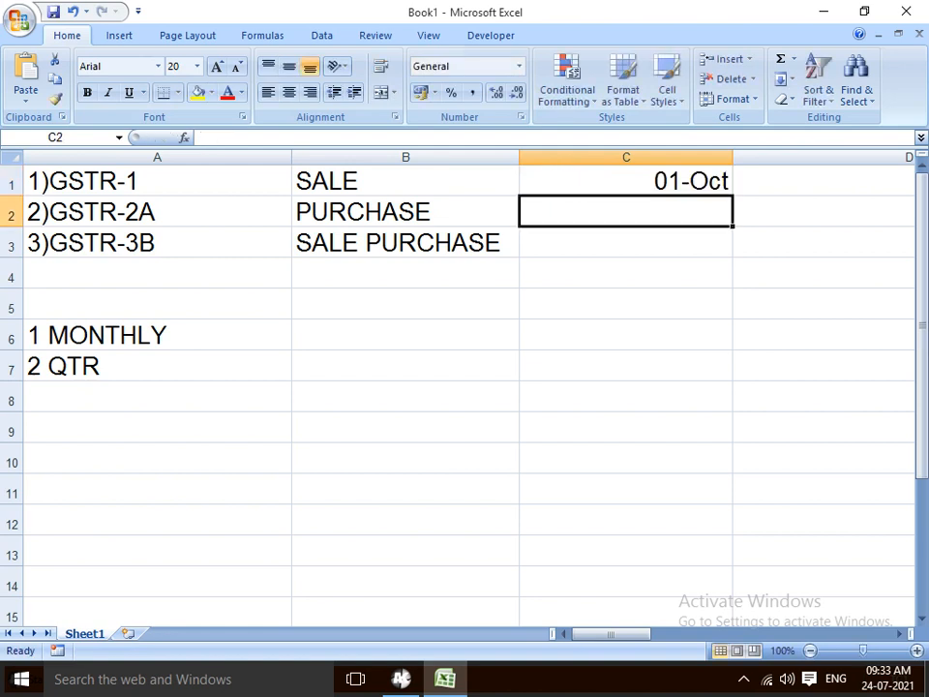
key("Up")
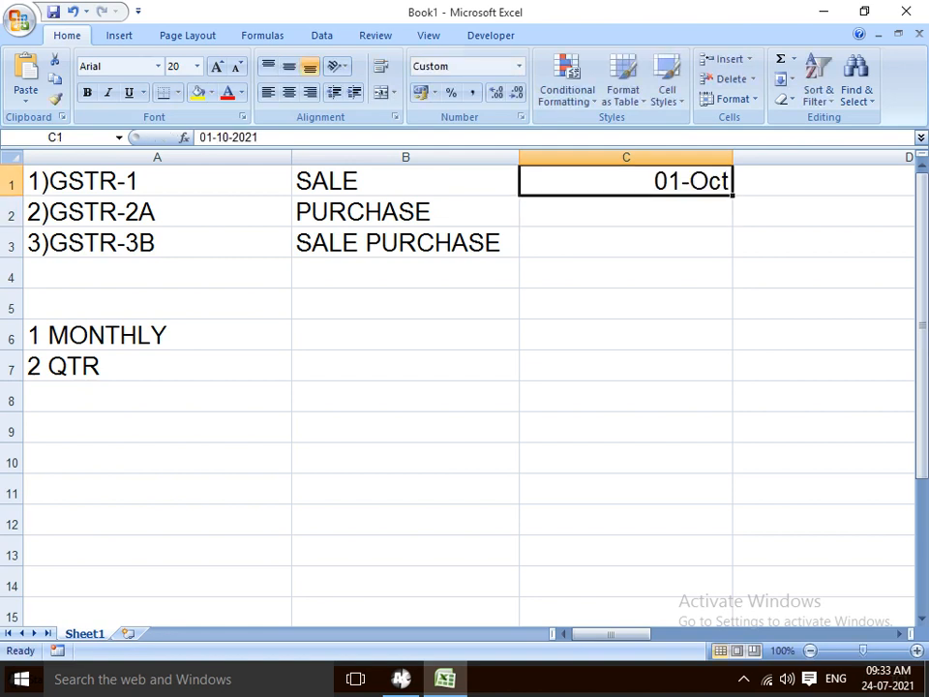
key("Right")
key("Left")
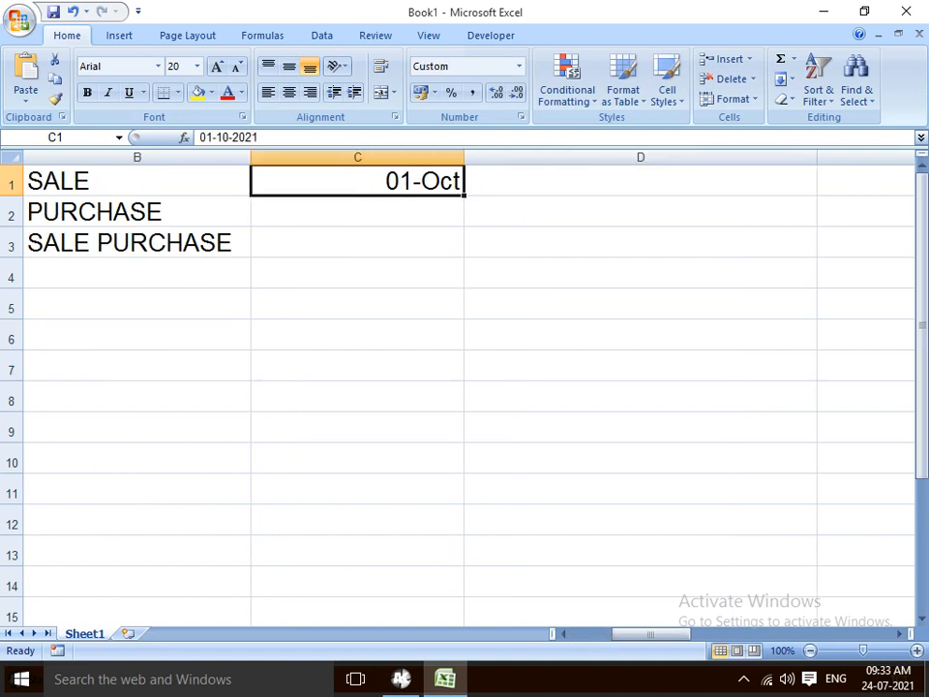
type("1")
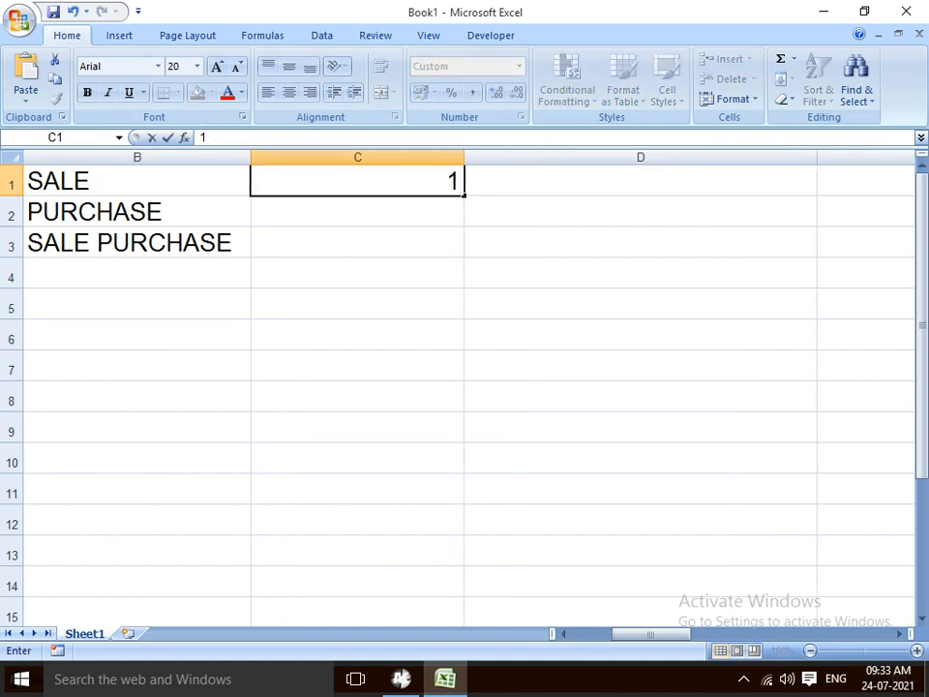
type("-10")
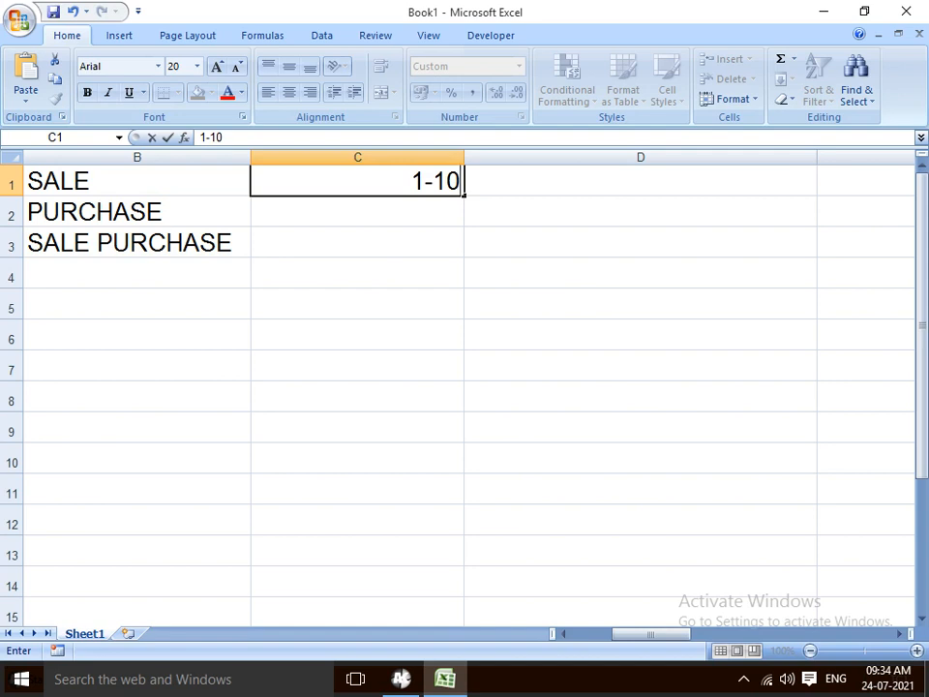
key("BackSpace")
key("BackSpace")
key("BackSpace")
key("BackSpace")
key("Return")
Put 5000 in cell D1, replacing the earlier 50, and return to A1
key("Up")
key("Right")
type("1")
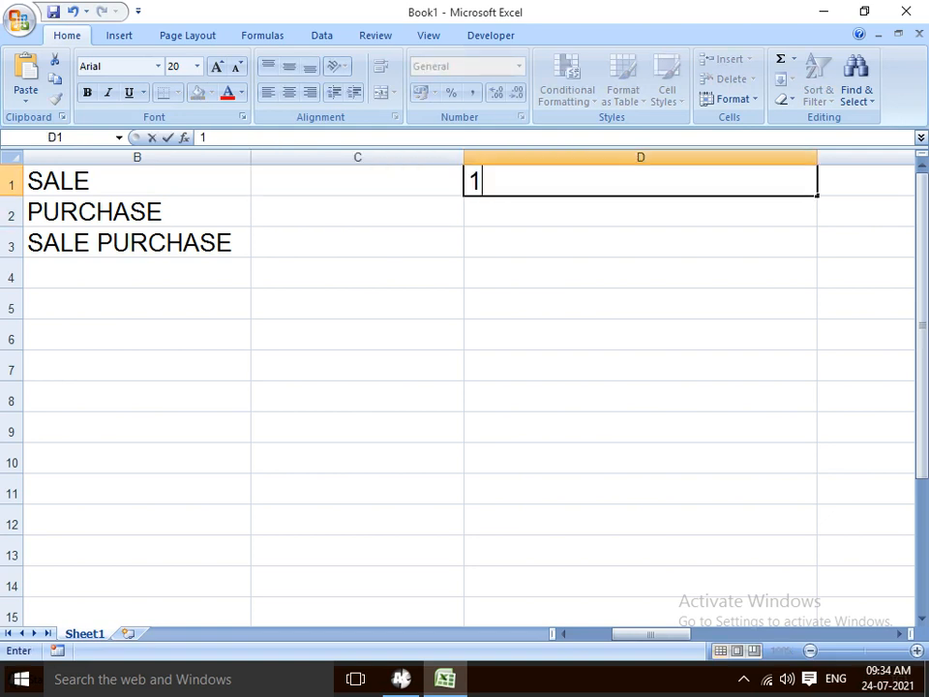
type("0")
key("BackSpace")
key("BackSpace")
type("50")
key("Return")
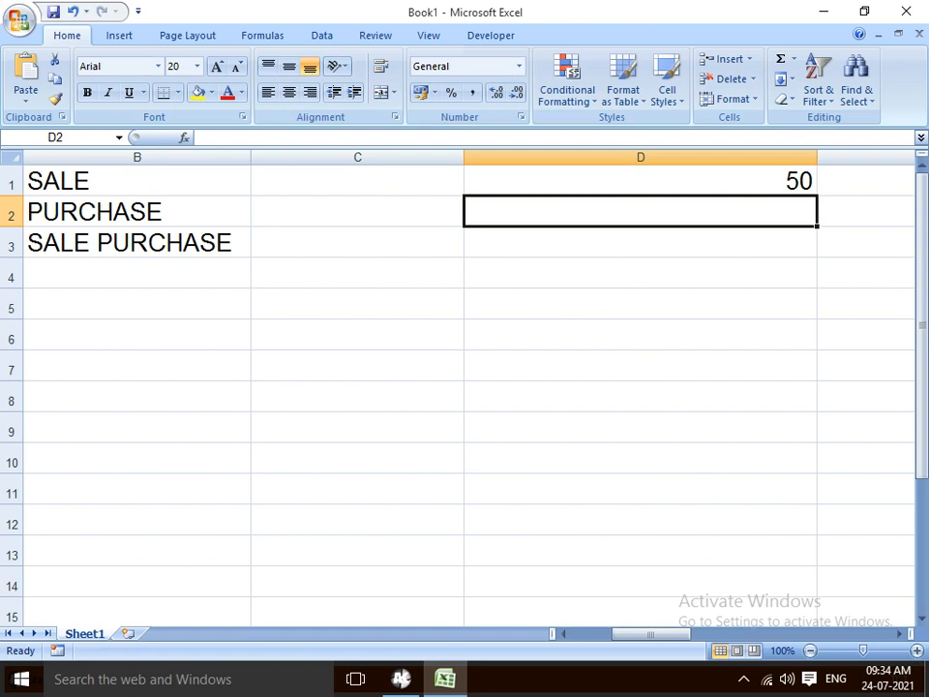
left_click(640, 181)
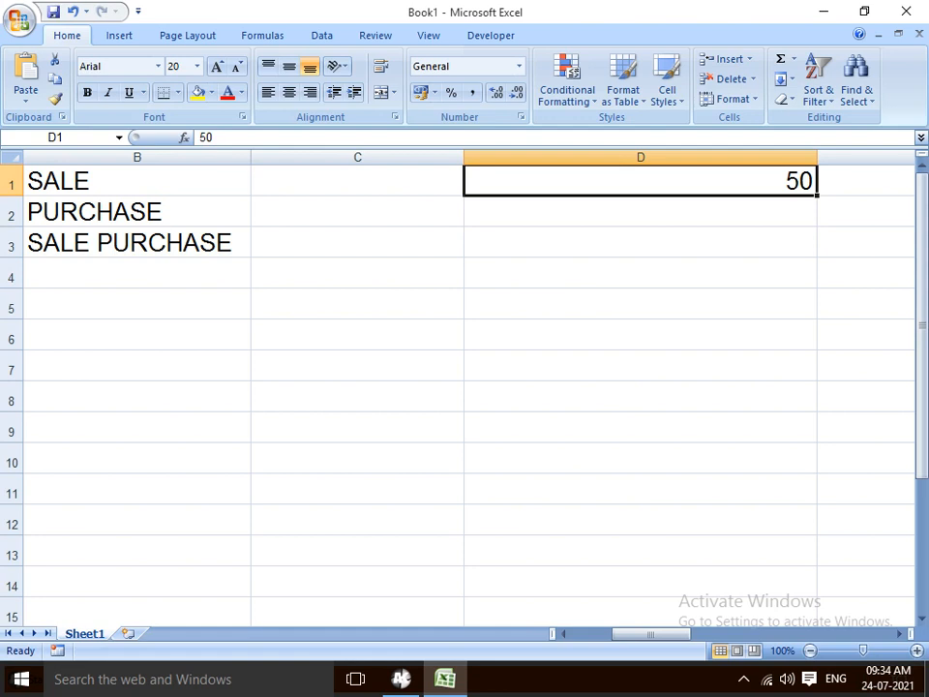
type("5000")
key("Return")
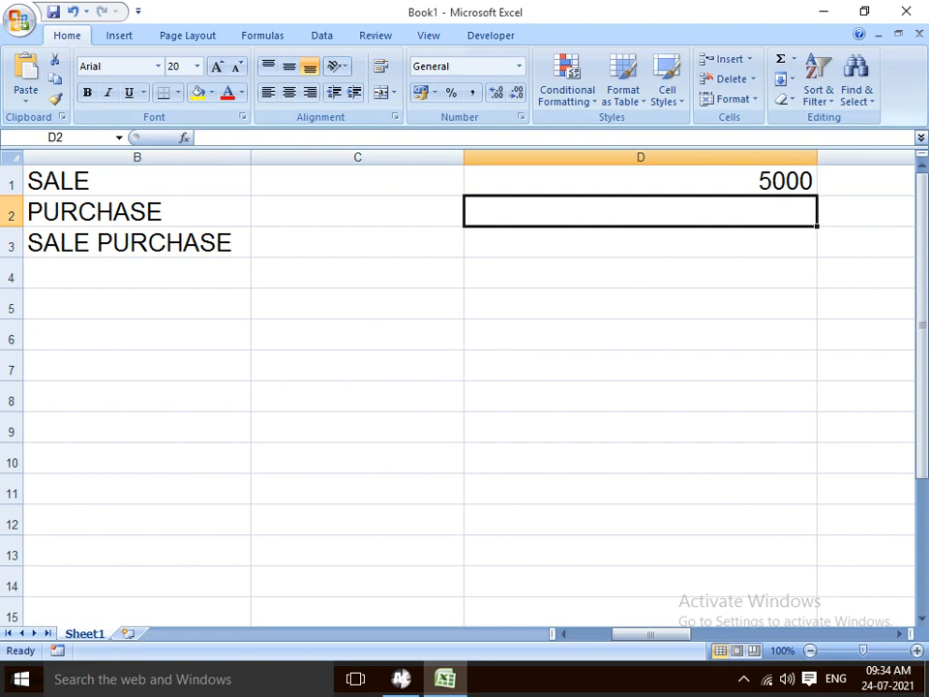
key("Left")
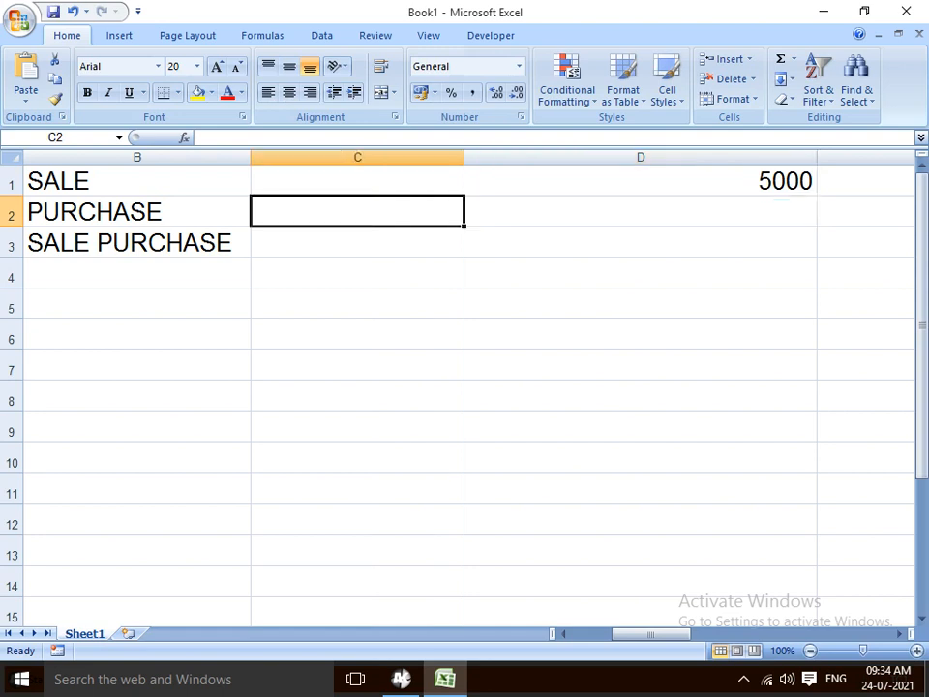
key("Up")
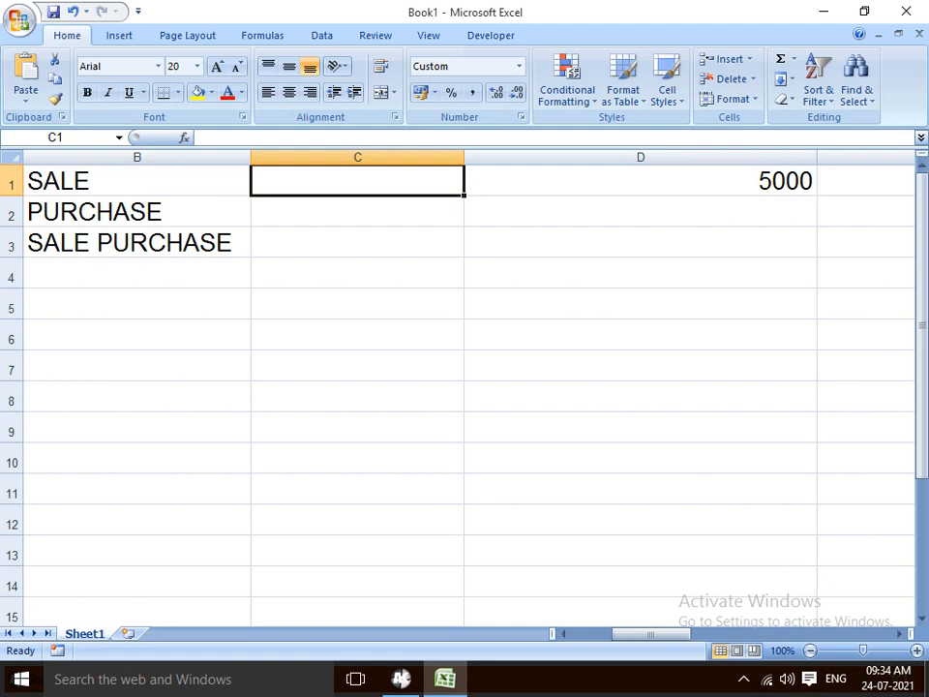
key("ctrl+Home")
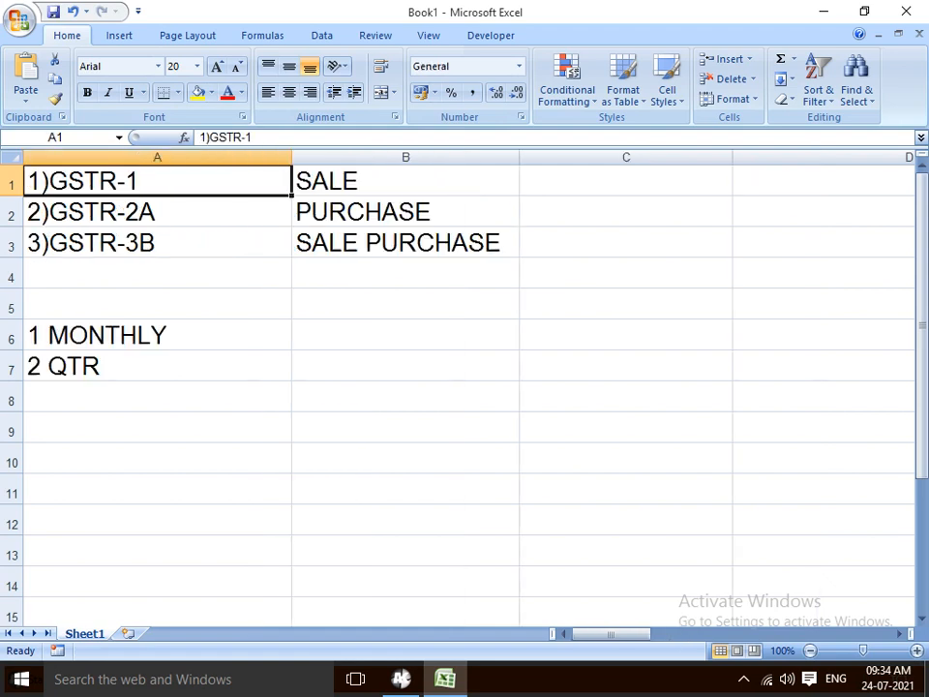
key("Right")
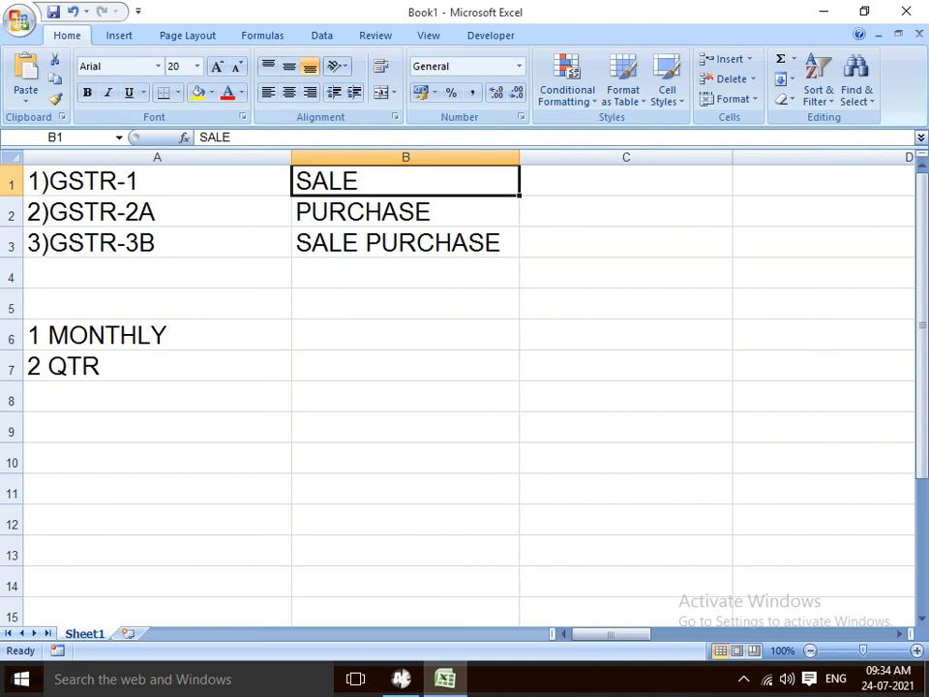
key("Right")
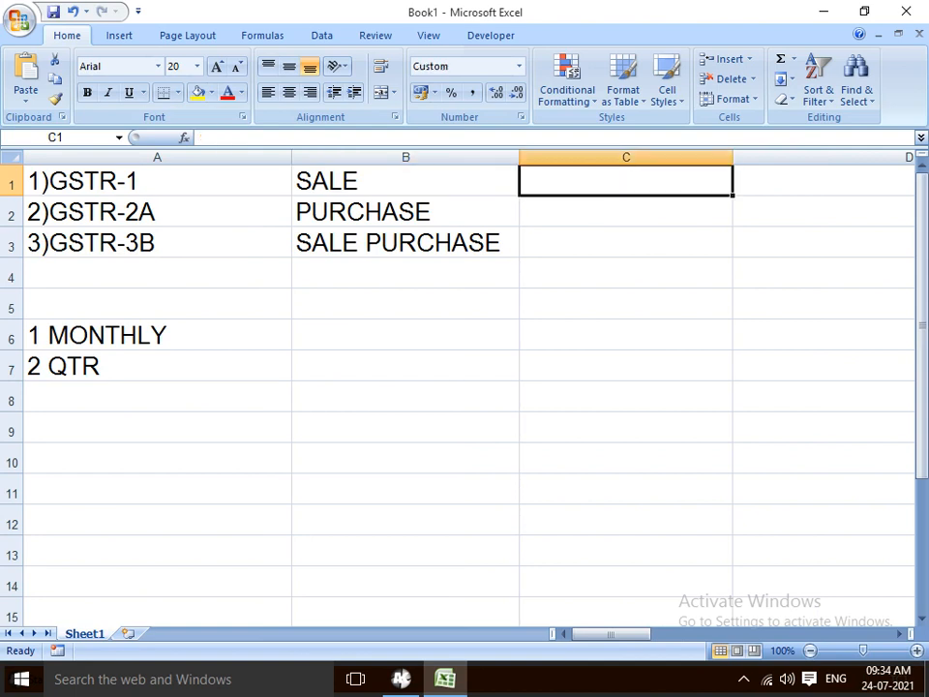
key("Down")
key("Down")
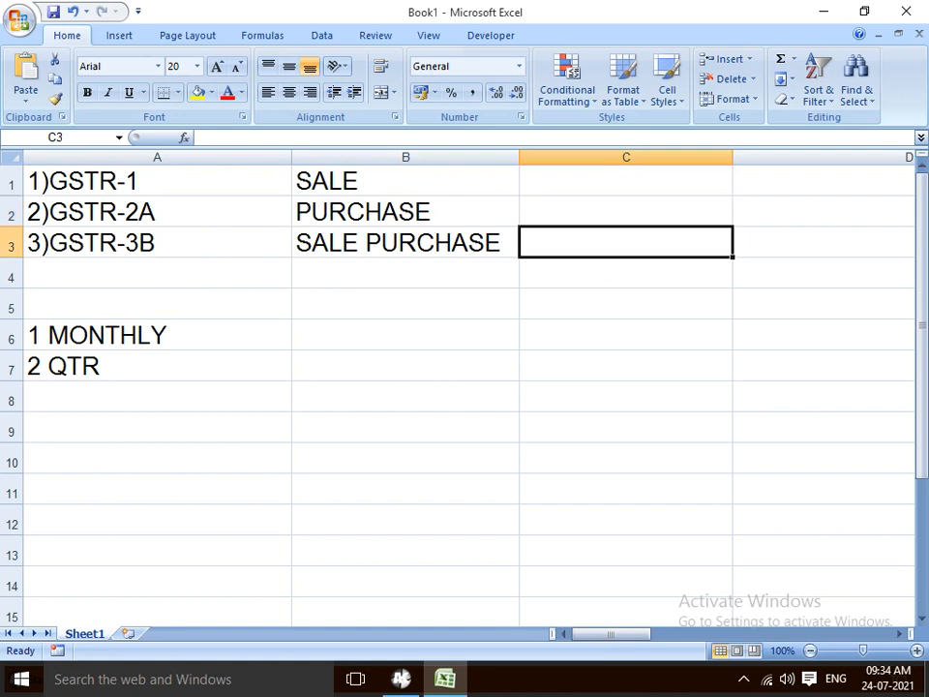
key("Down")
key("Up")
type("1")
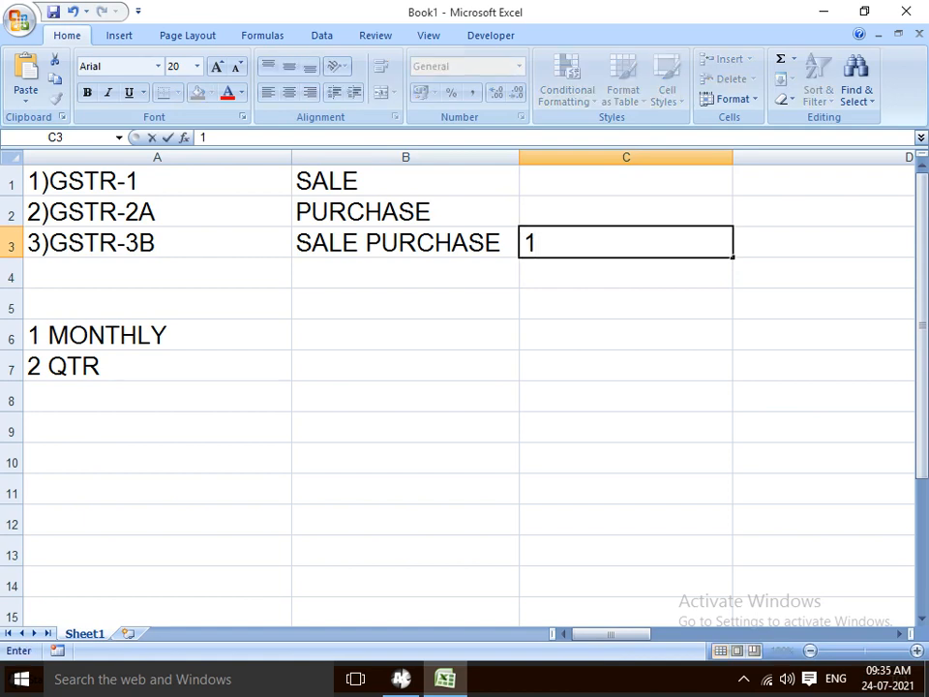
type("0-15")
key("Return")
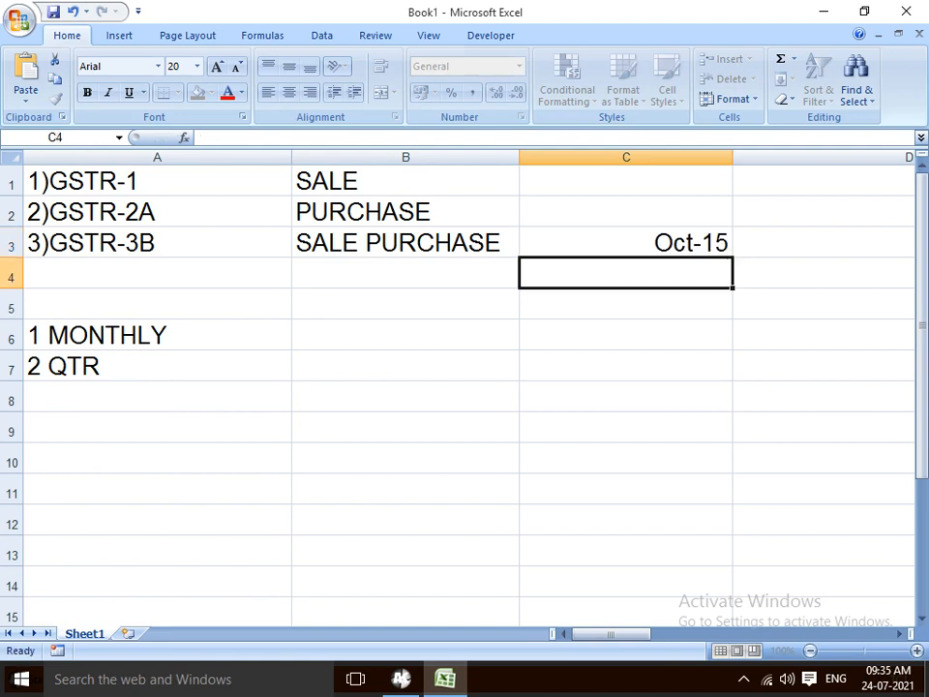
key("Up")
type("10-")
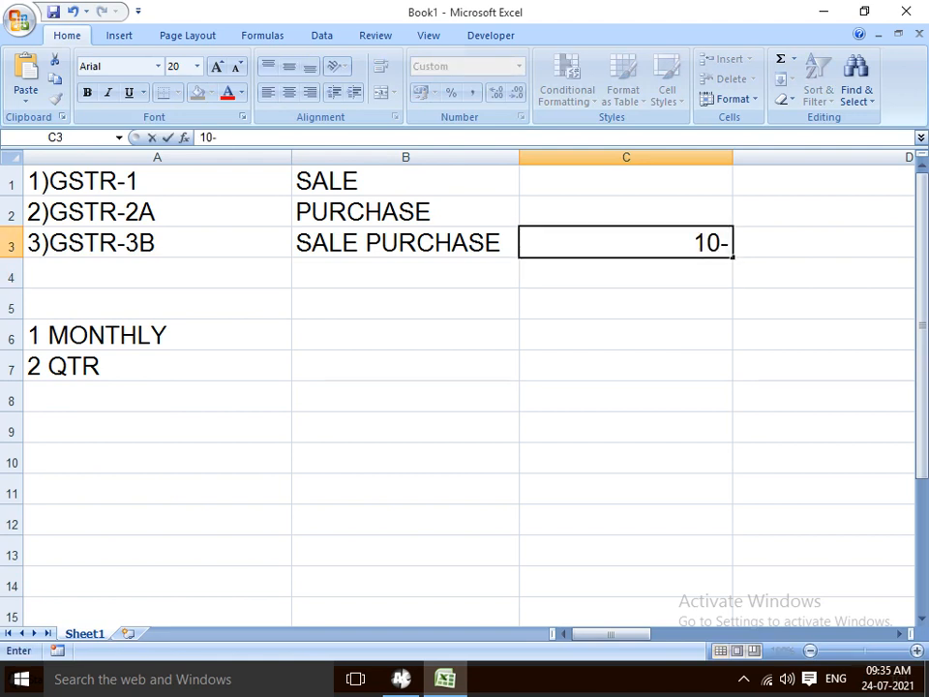
key("BackSpace")
type("TO")
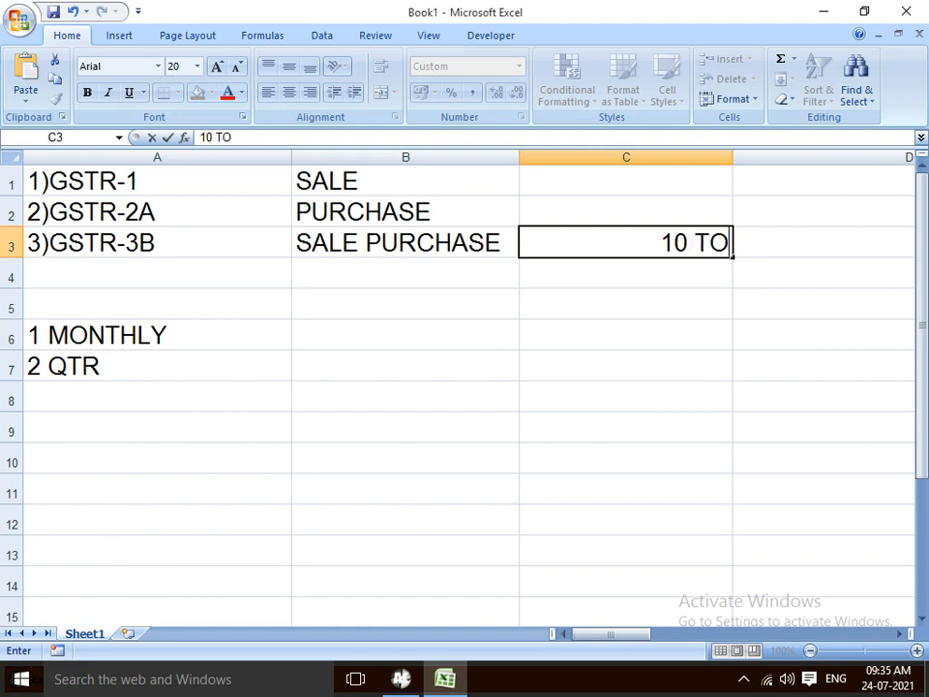
key("End")
key("Return")
key("Left")
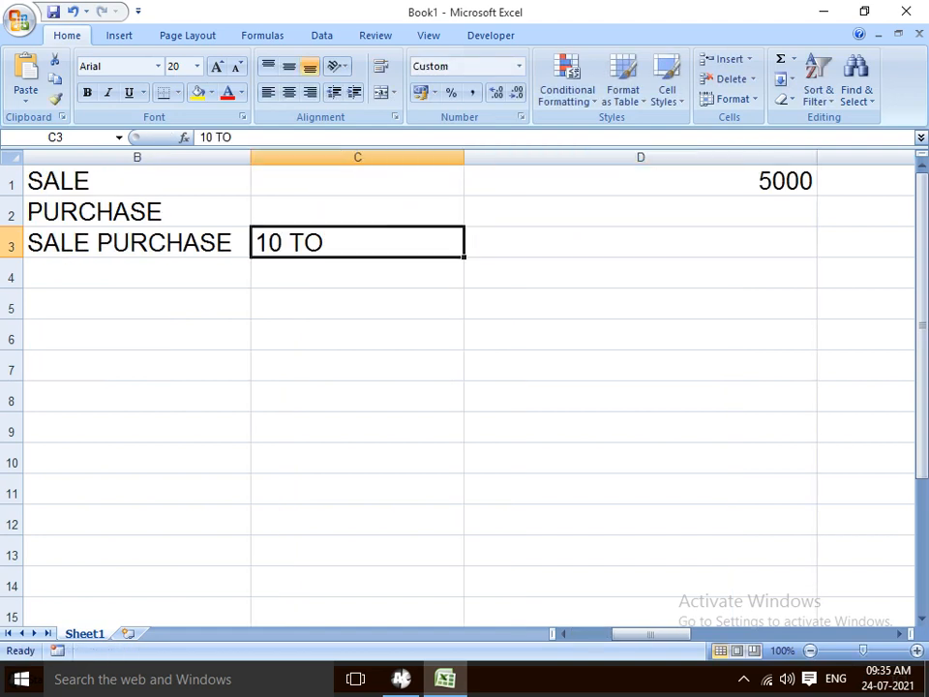
key("F2")
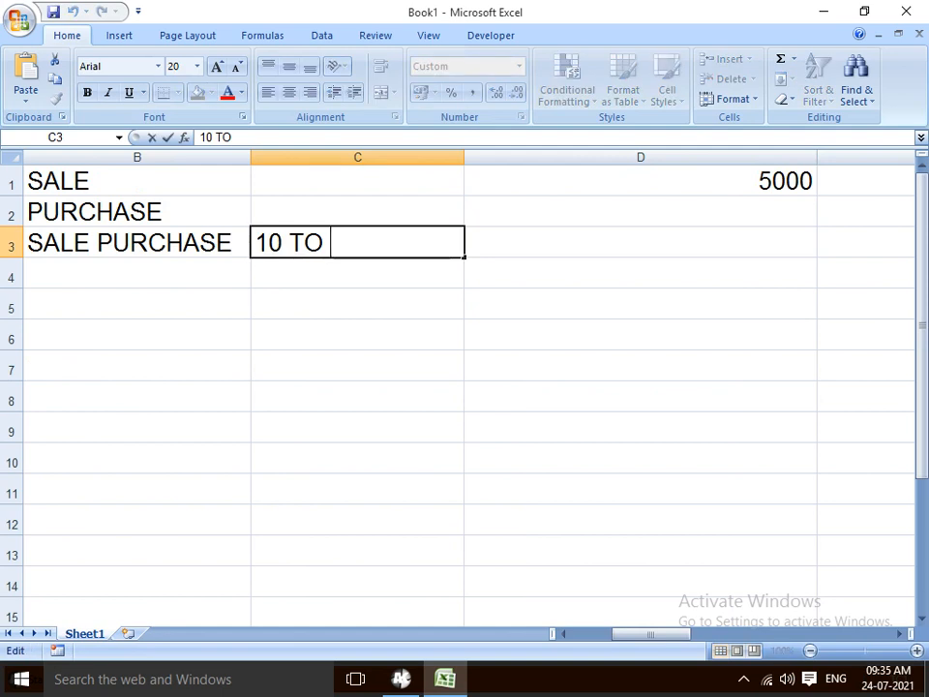
type("15")
key("Return")
key("Up")
key("Up")
key("Up")
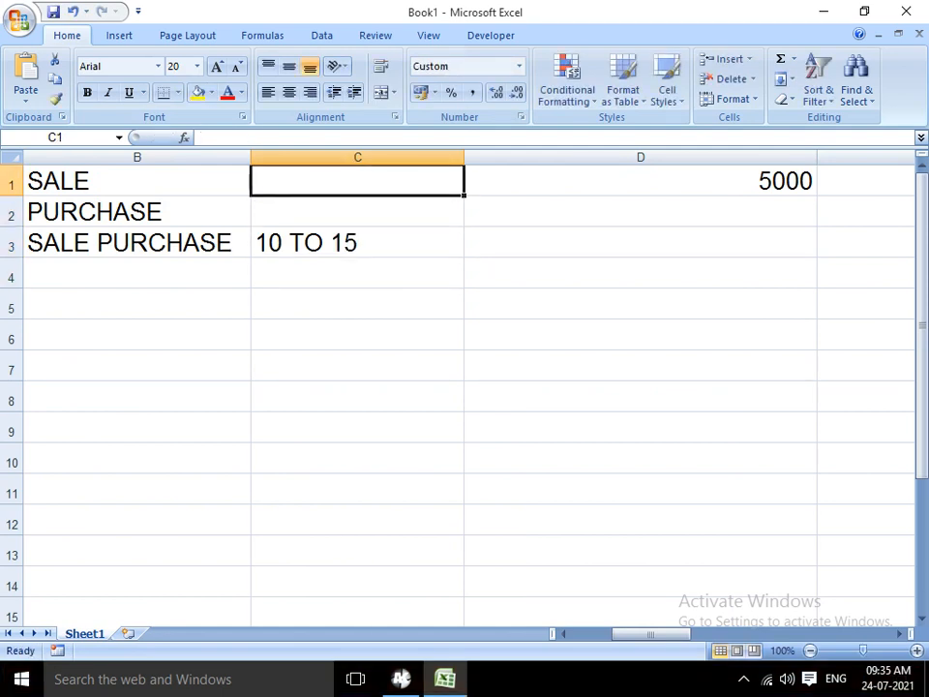
key("Left")
key("Left")
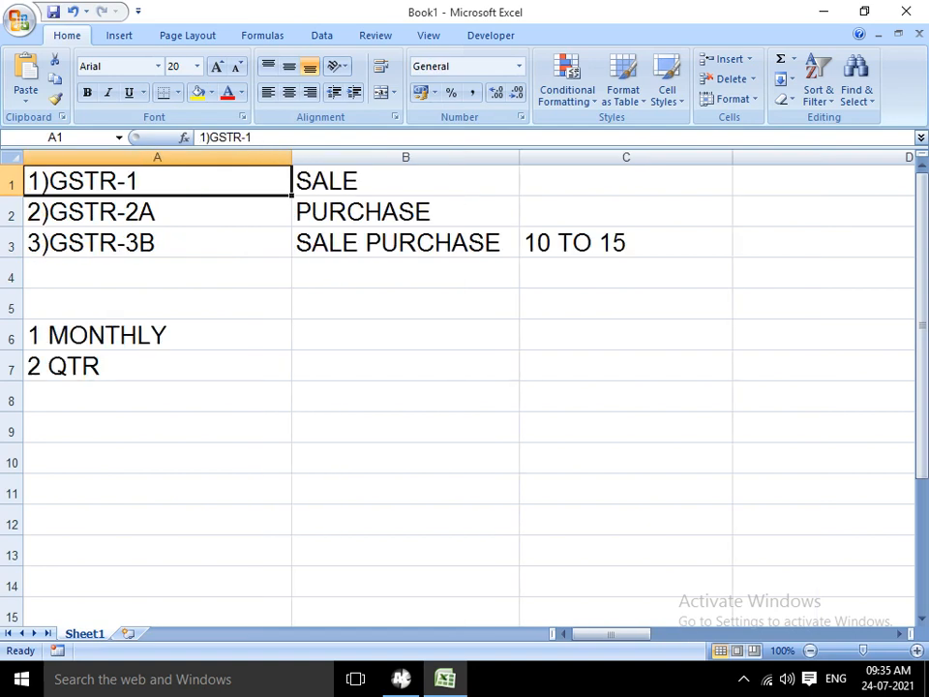
key("Right")
key("Right")
type("10")
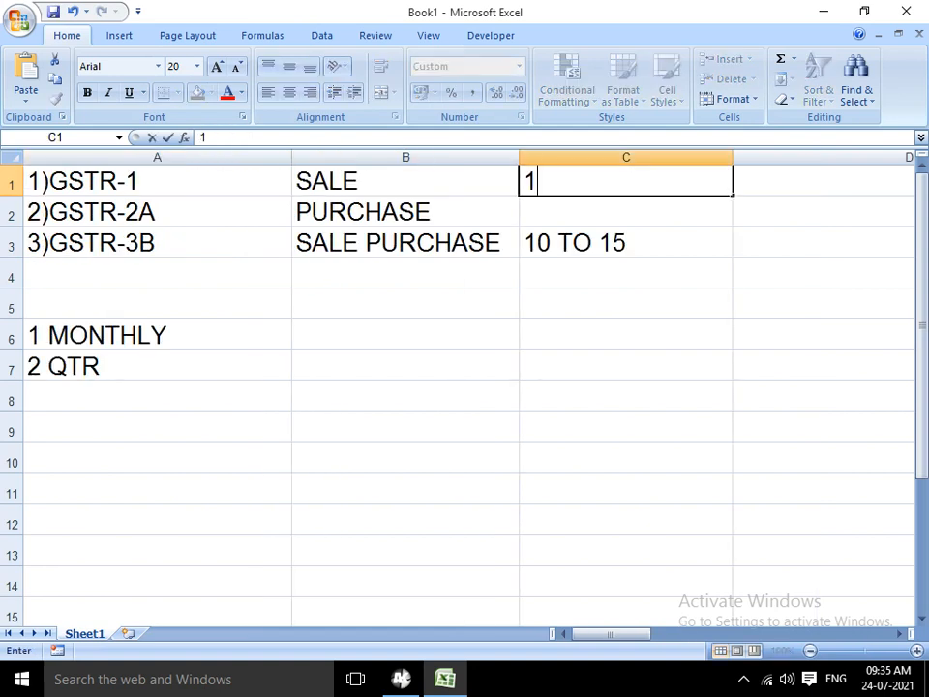
key("BackSpace")
key("BackSpace")
type("1 TO 1")
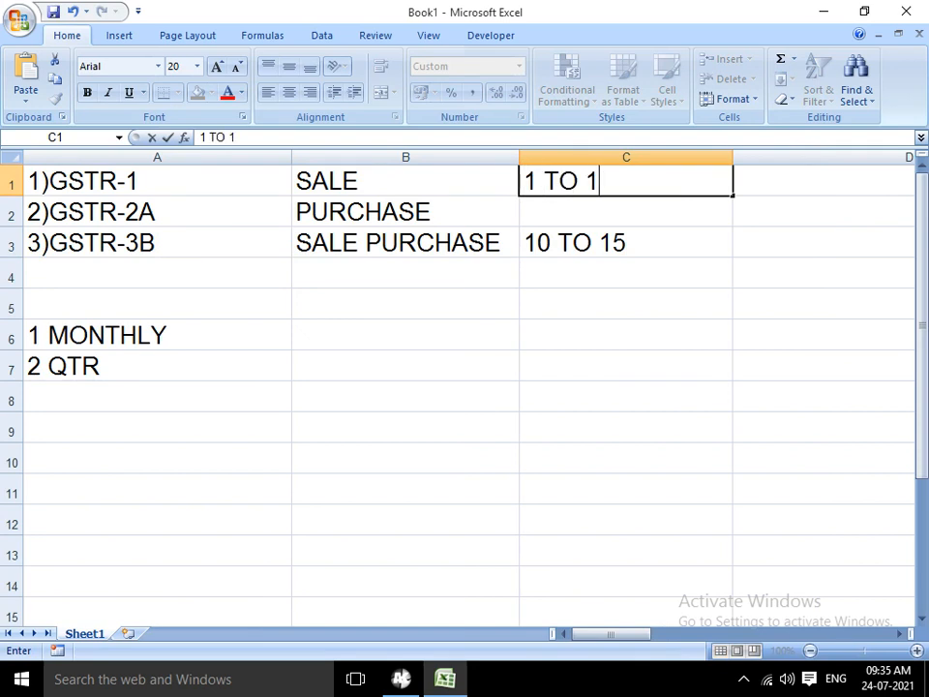
type("0")
key("Return")
key("Return")
type("1")
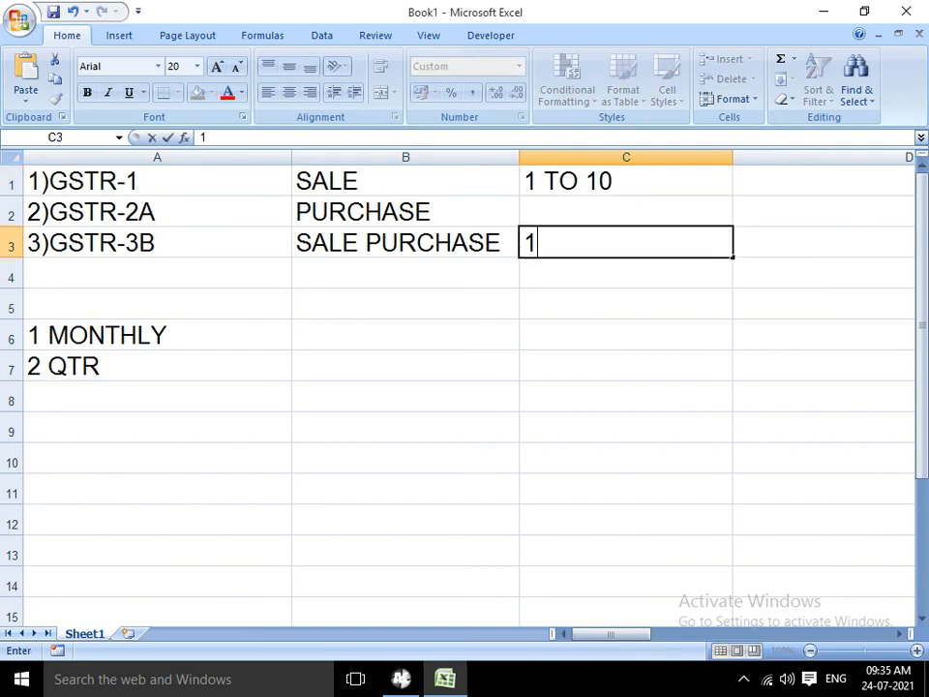
type("0 TO 20")
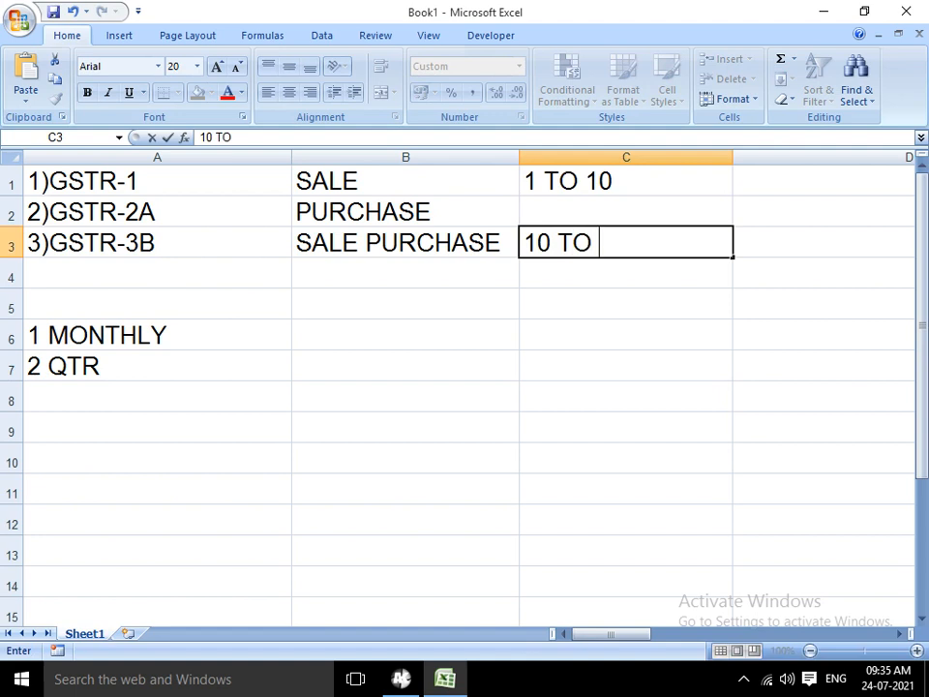
key("Return")
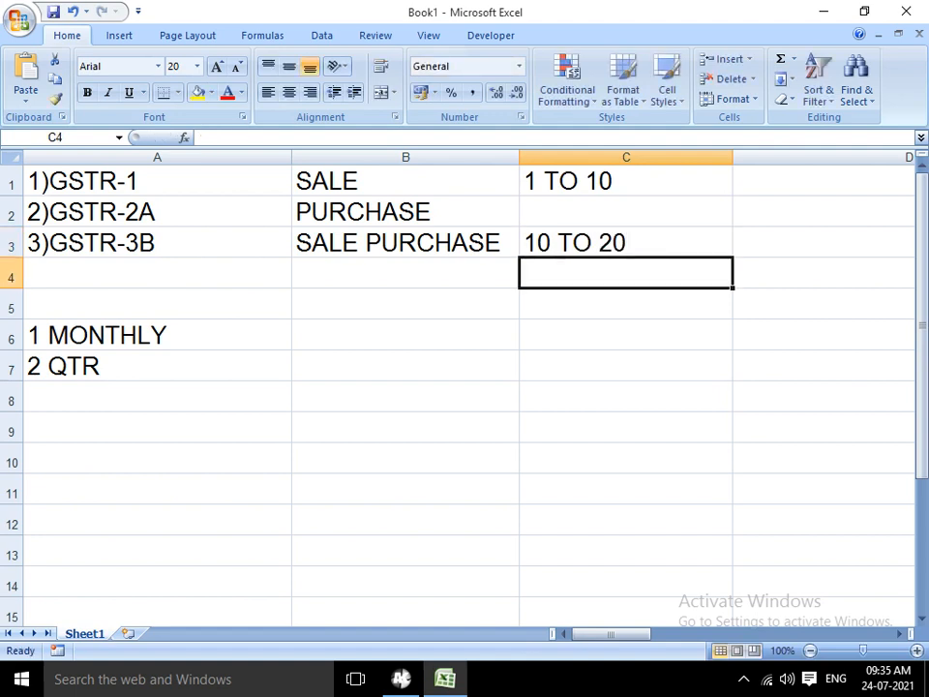
key("Up")
key("Up")
key("Up")
key("Down")
key("Up")
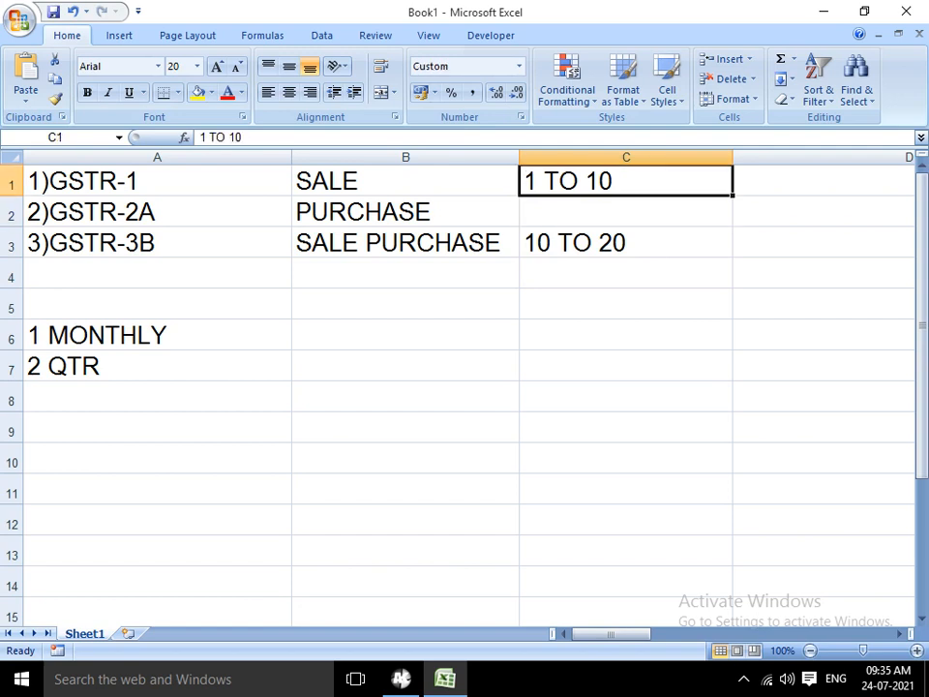
key("Left")
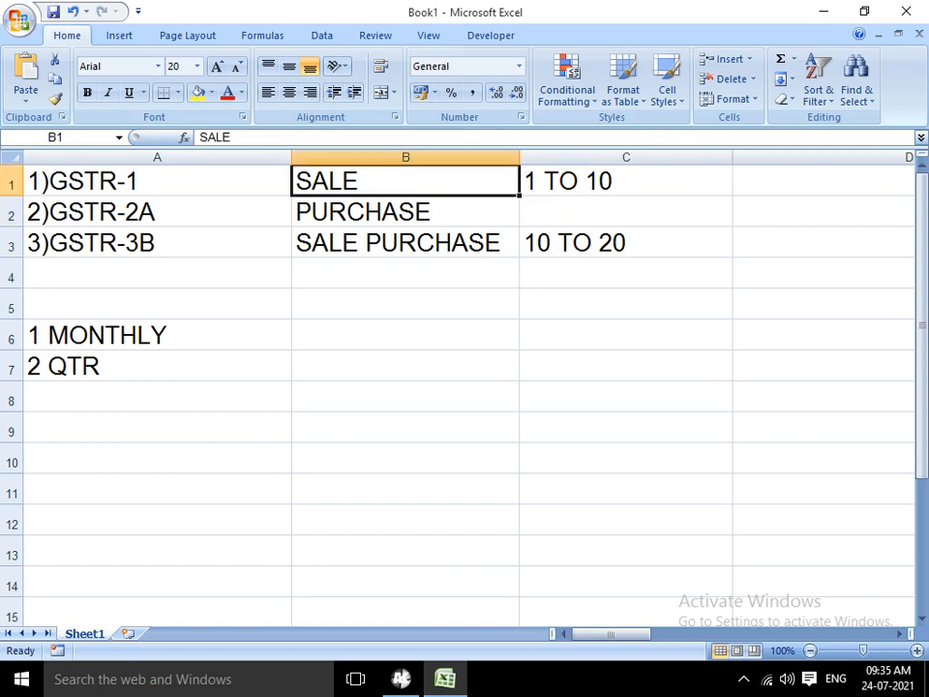
key("Down")
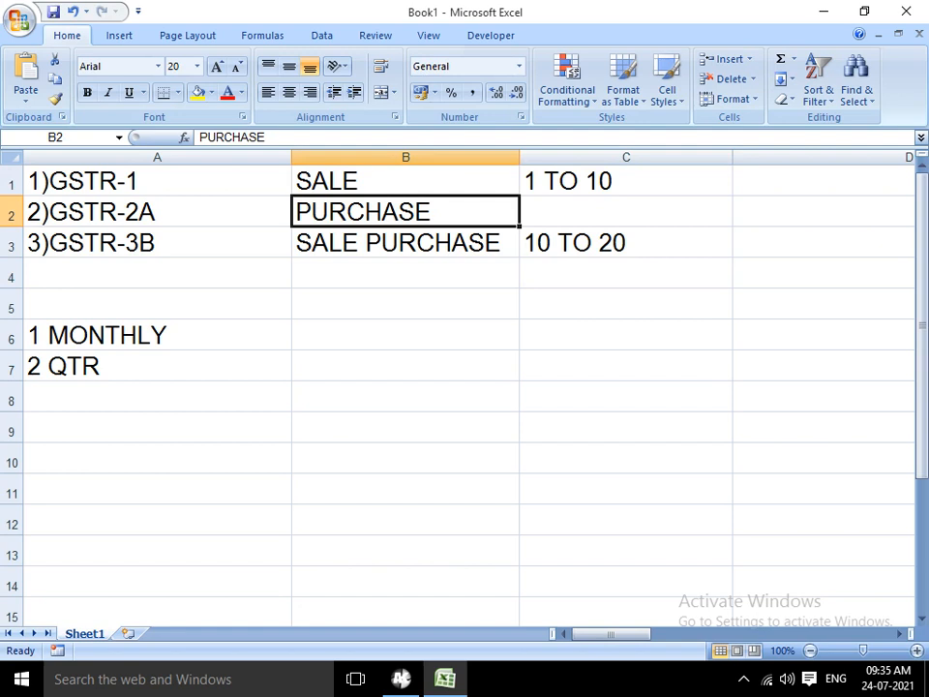
key("Right")
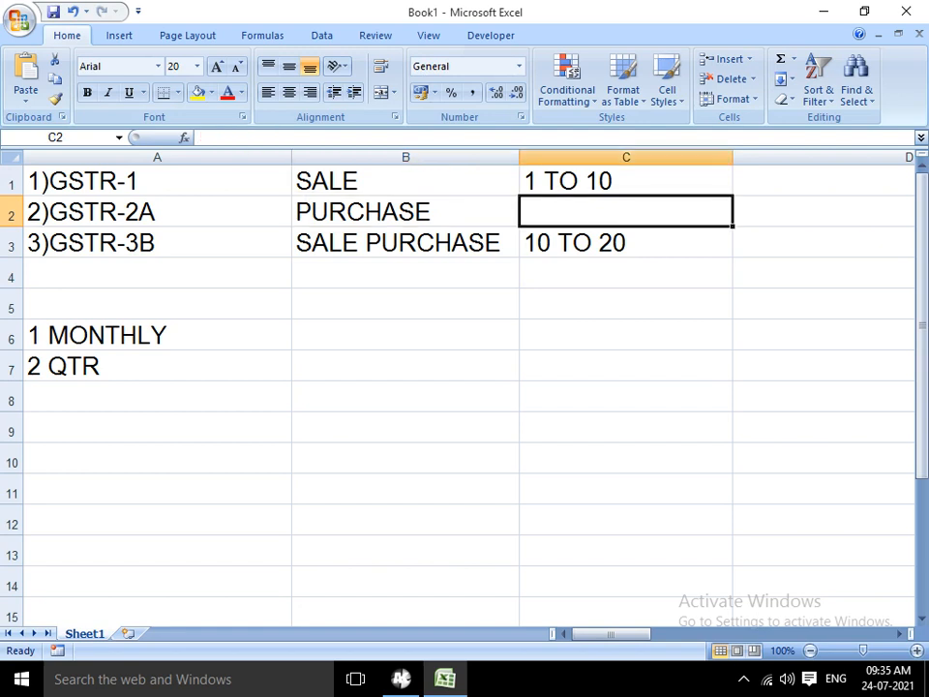
key("ctrl+Home")
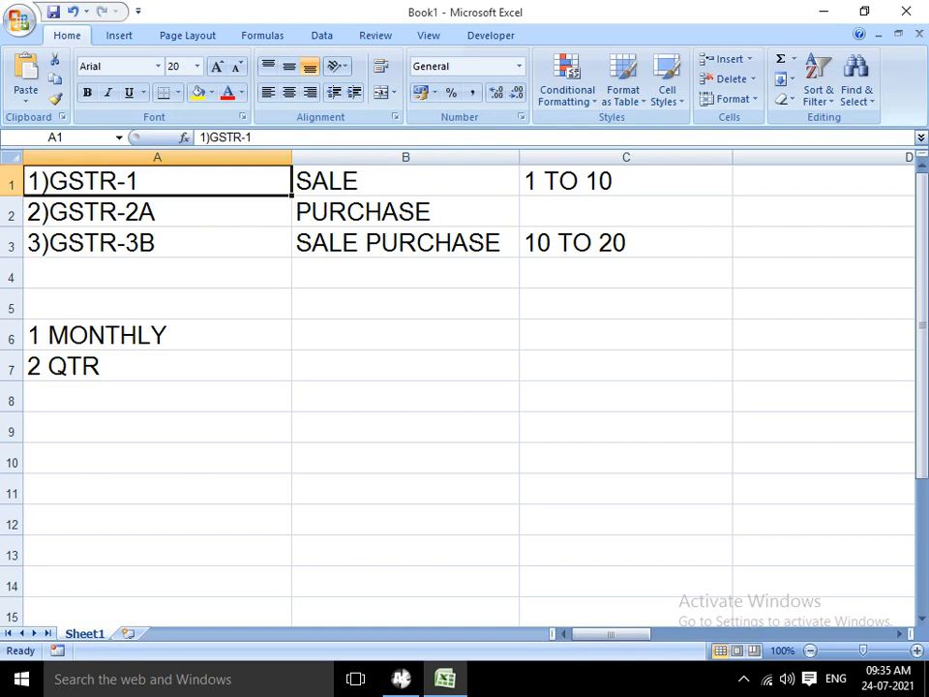
key("Down")
key("Down")
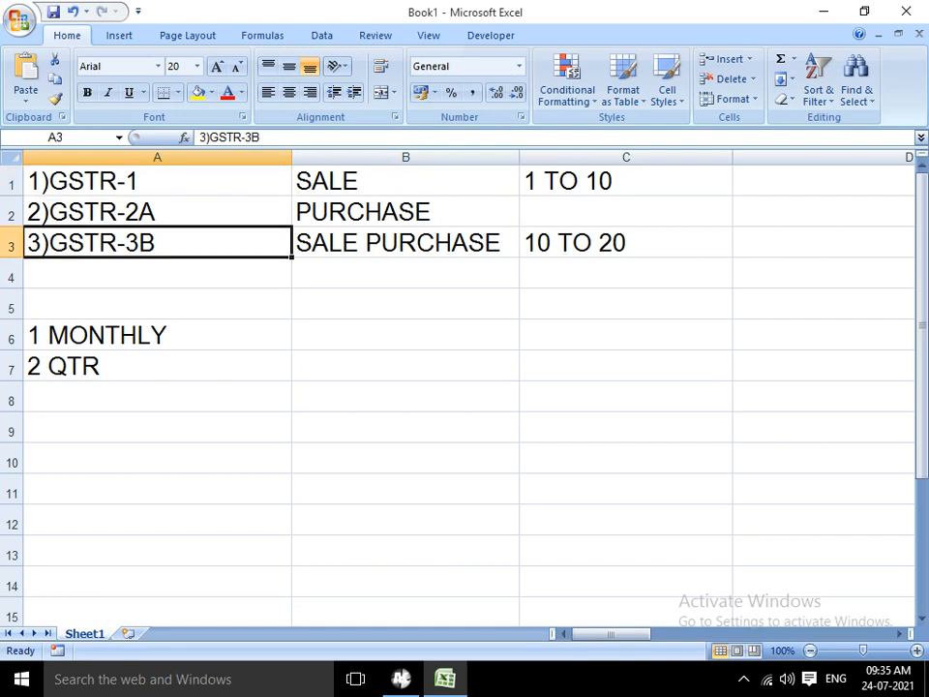
left_click(625, 211)
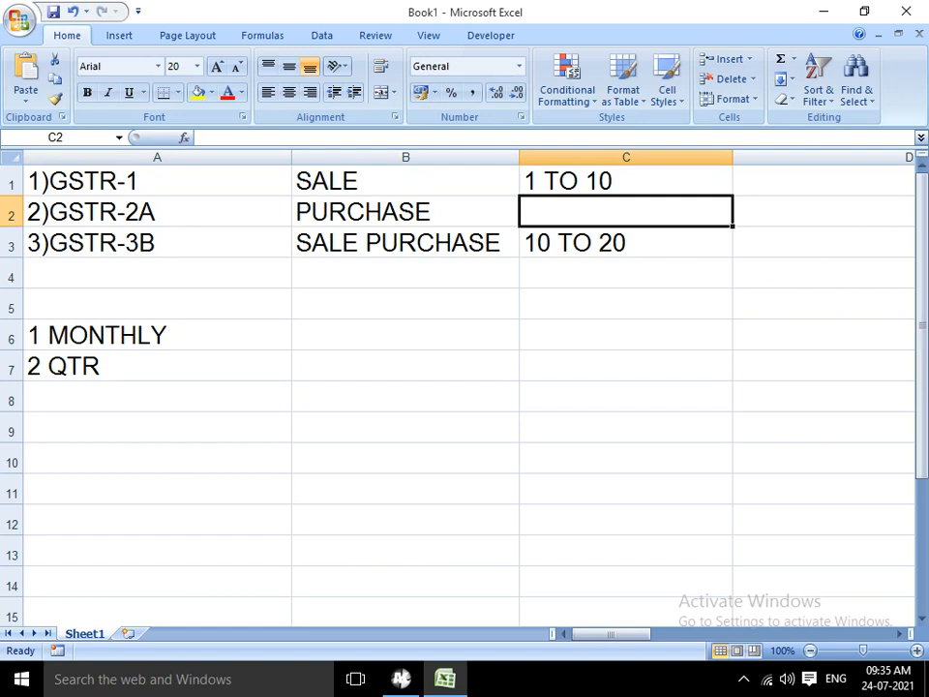
left_click(405, 211)
left_click(626, 181)
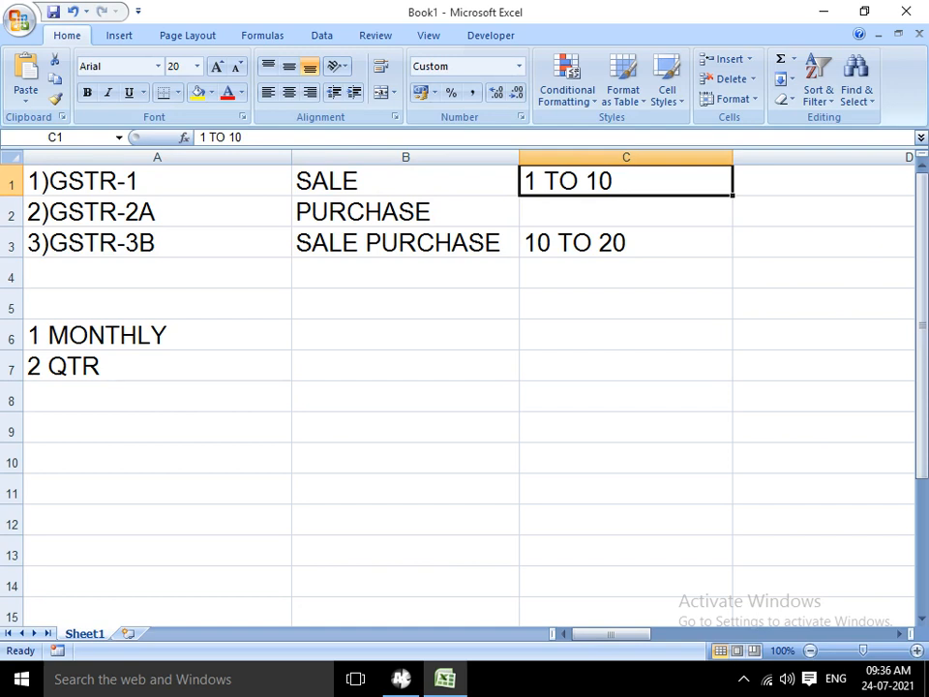
left_click(626, 211)
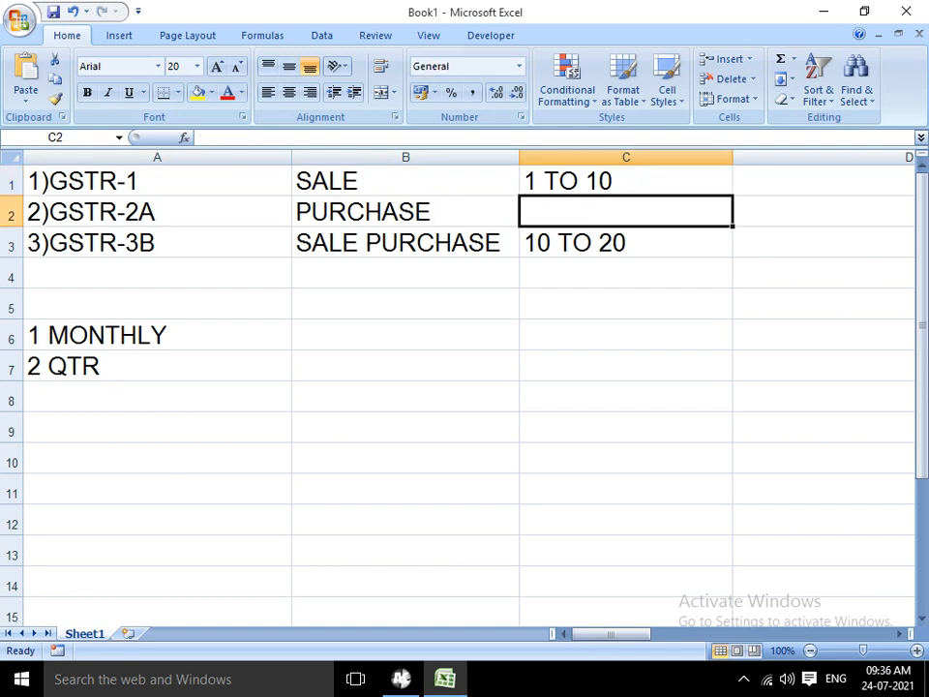
left_click(626, 242)
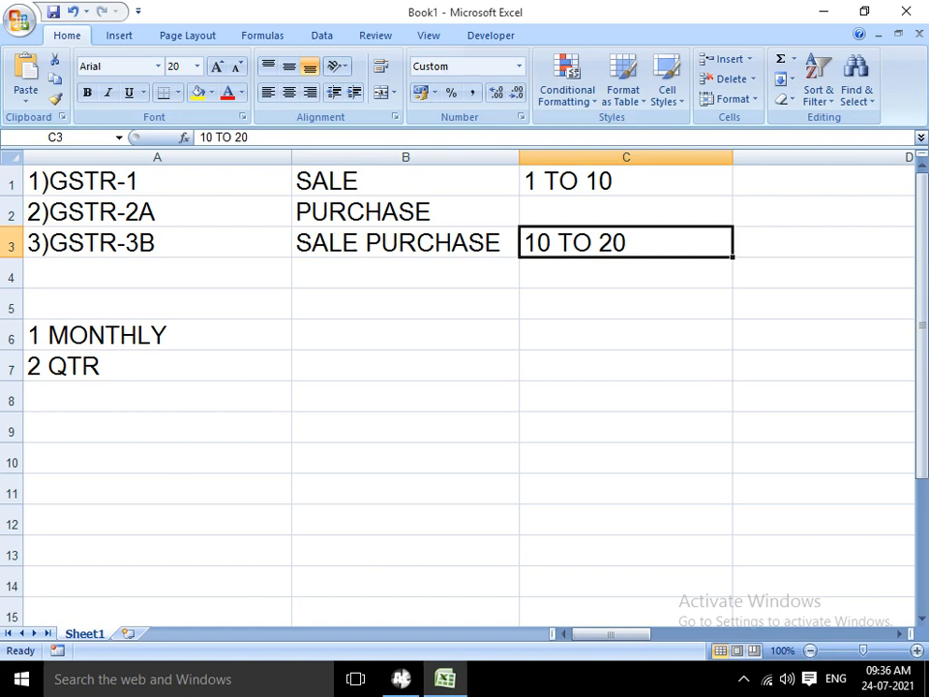
left_click(405, 211)
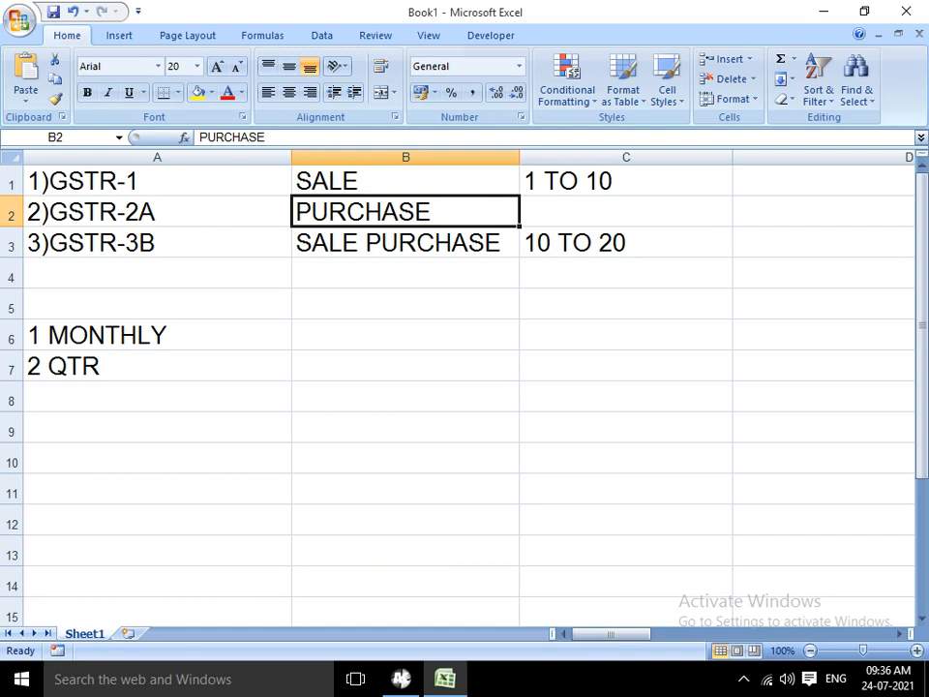
left_click(157, 242)
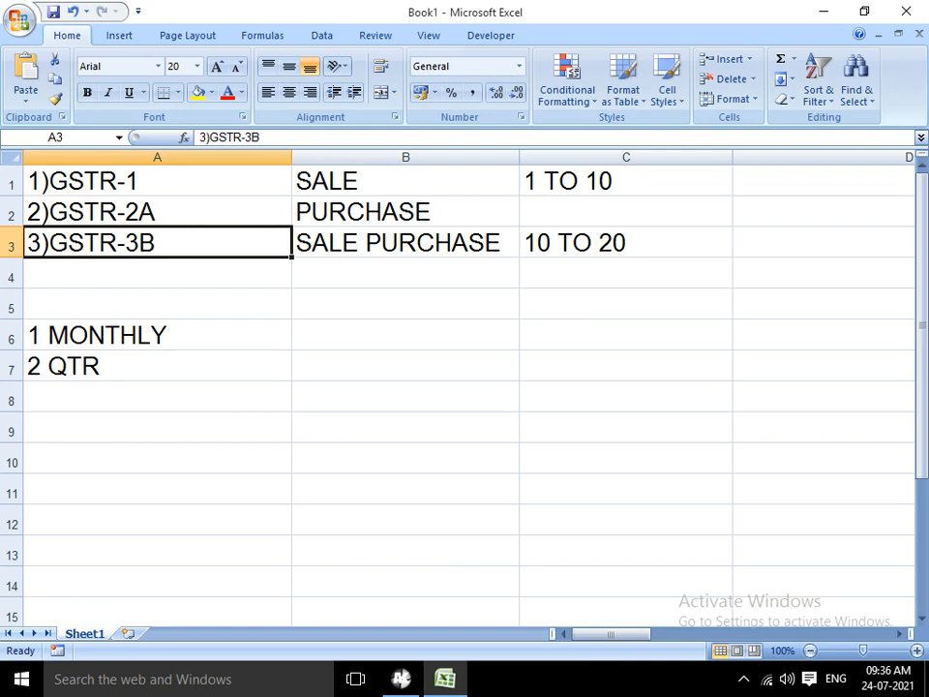
left_click(626, 242)
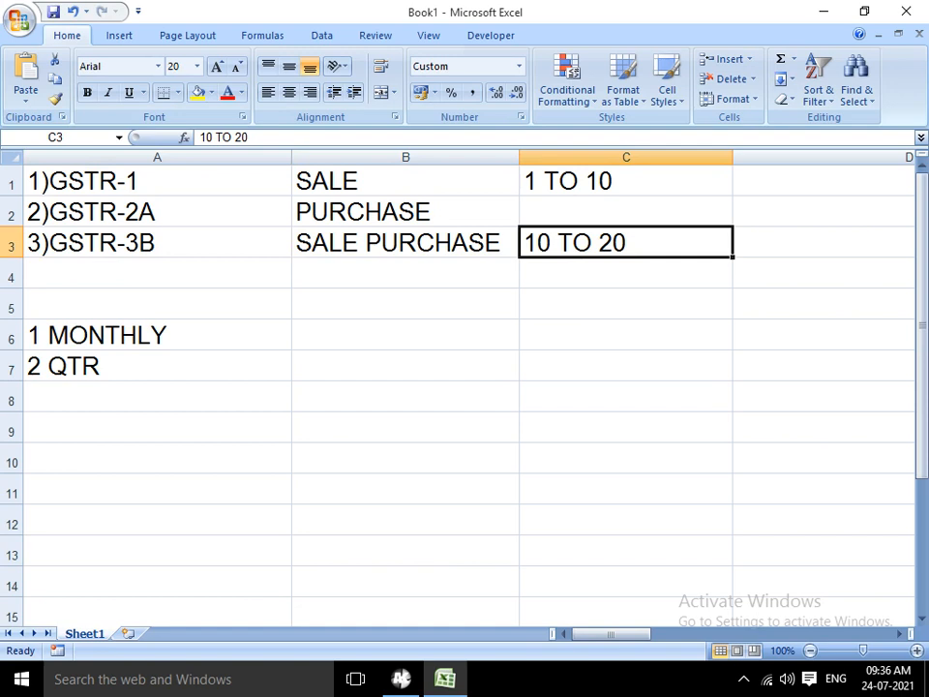
left_click(822, 181)
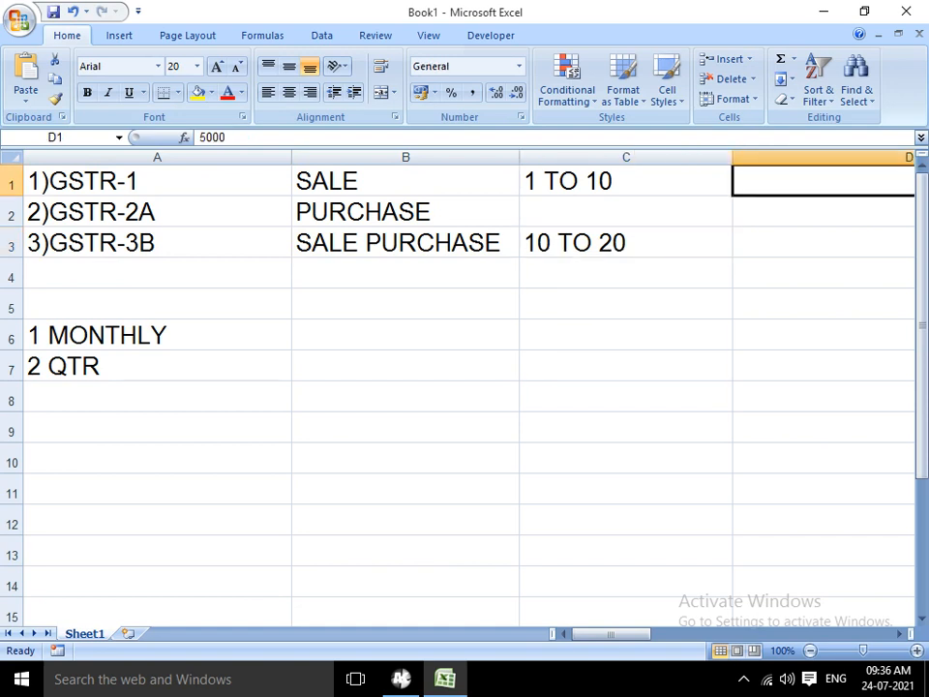
left_click(822, 242)
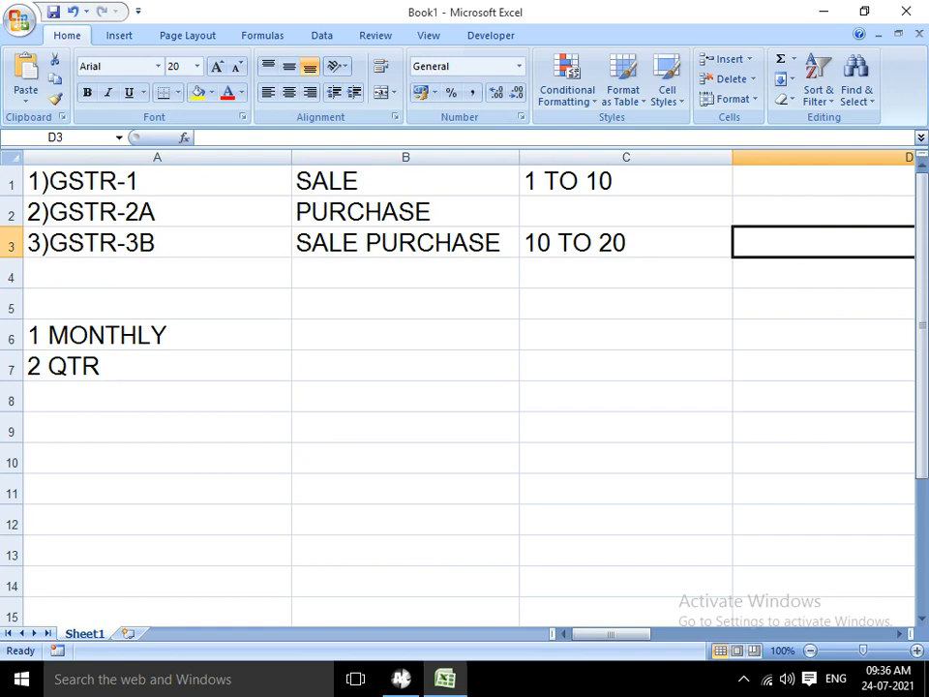
left_click(406, 242)
left_click(520, 241)
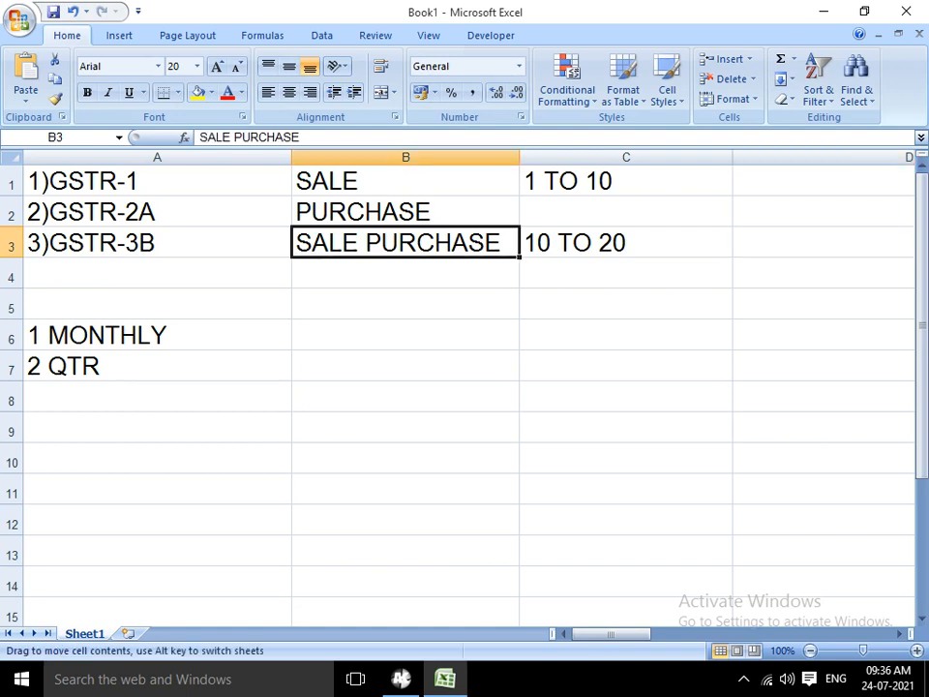
left_click(575, 242)
left_click(405, 242)
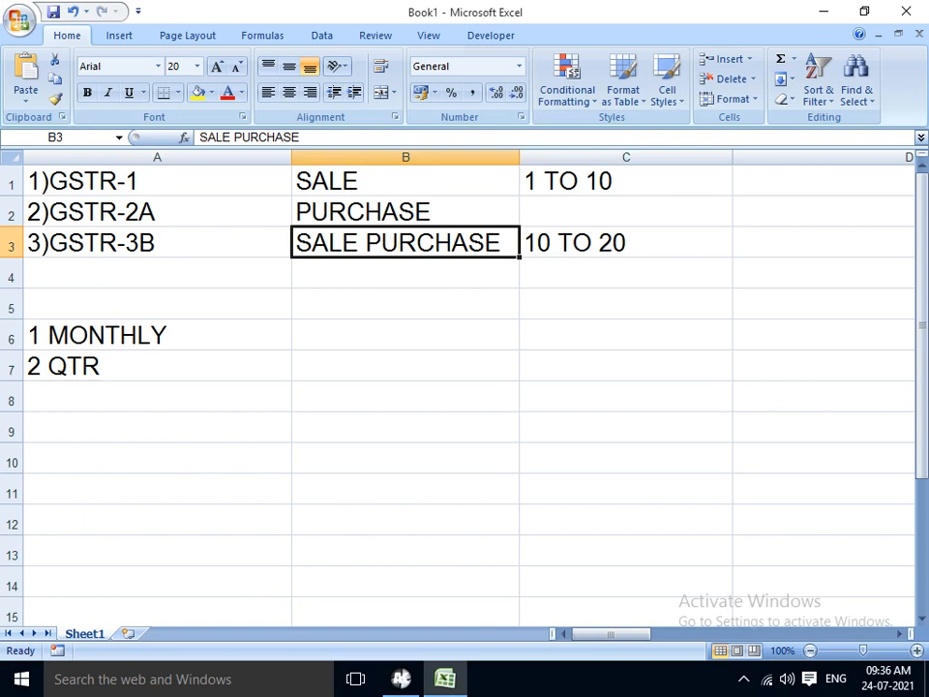
left_click(157, 181)
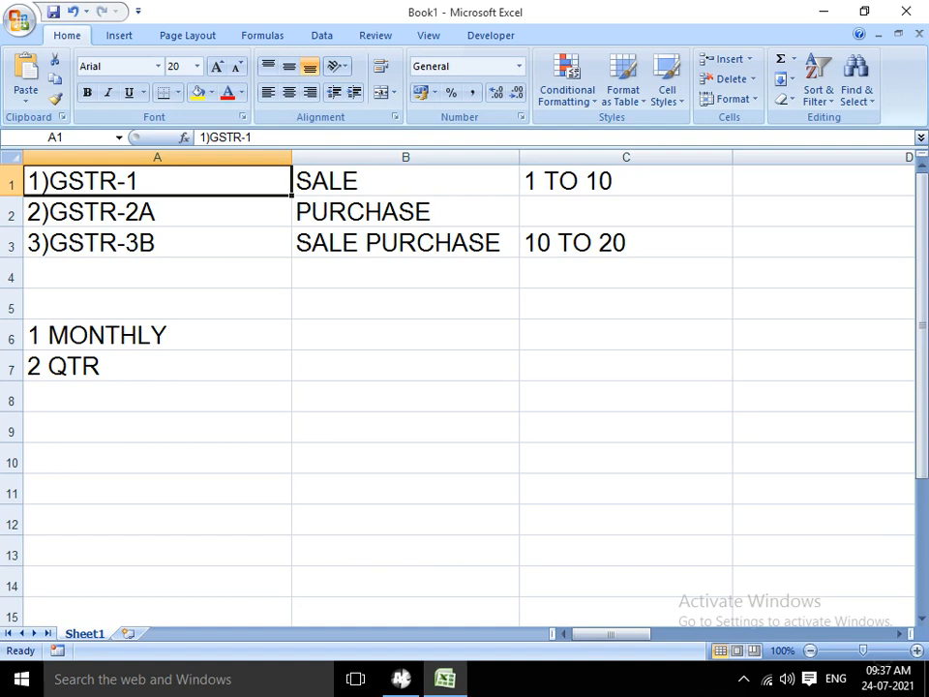
Enter 1.50 CR in cell B6 beside 1 MONTHLY
key("ctrl+Down")
key("ctrl+Down")
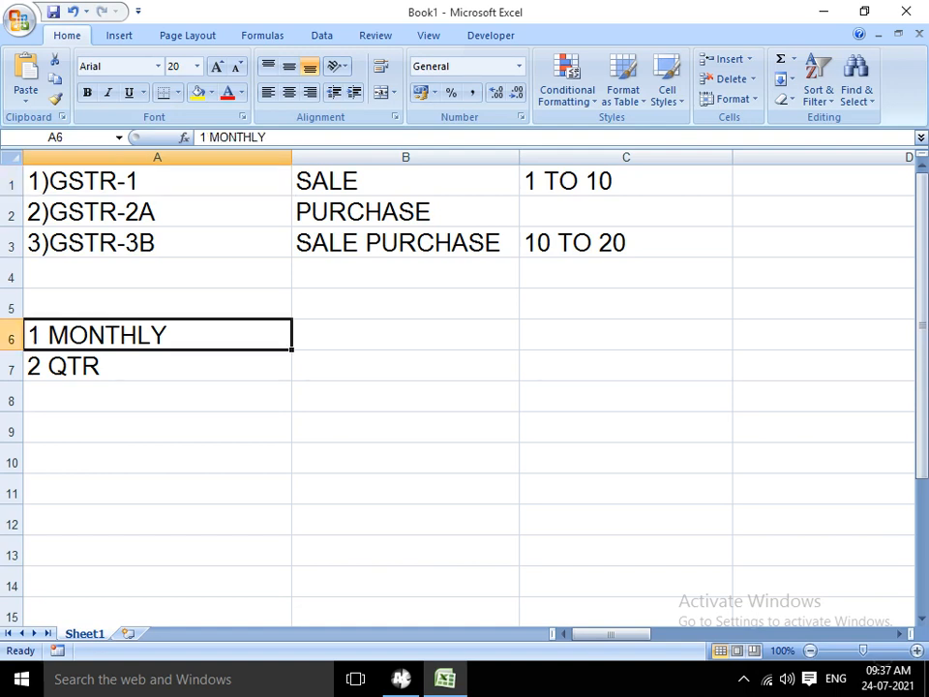
key("Down")
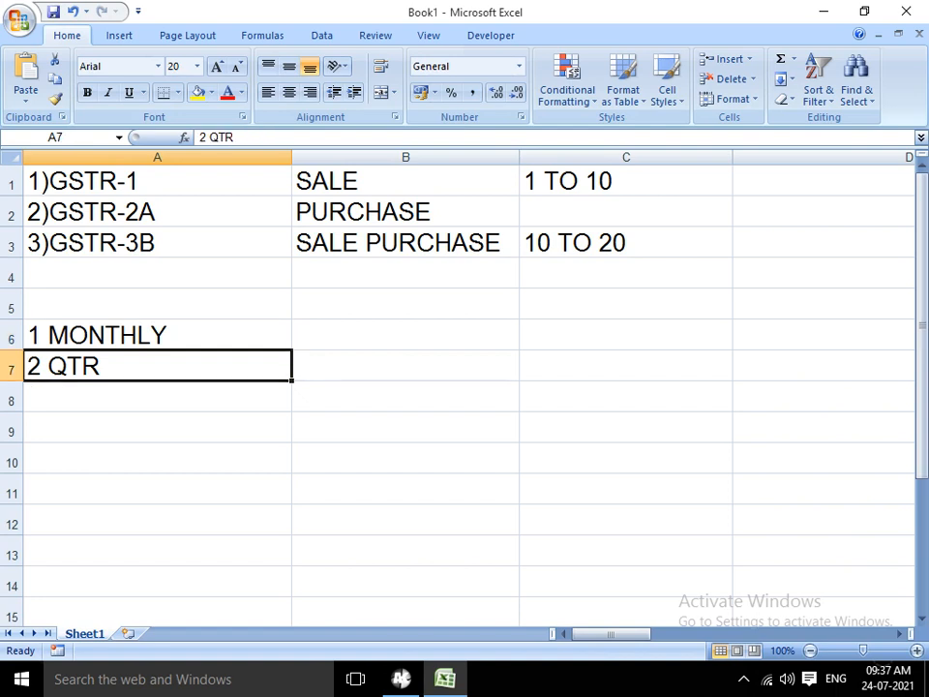
key("Up")
key("Right")
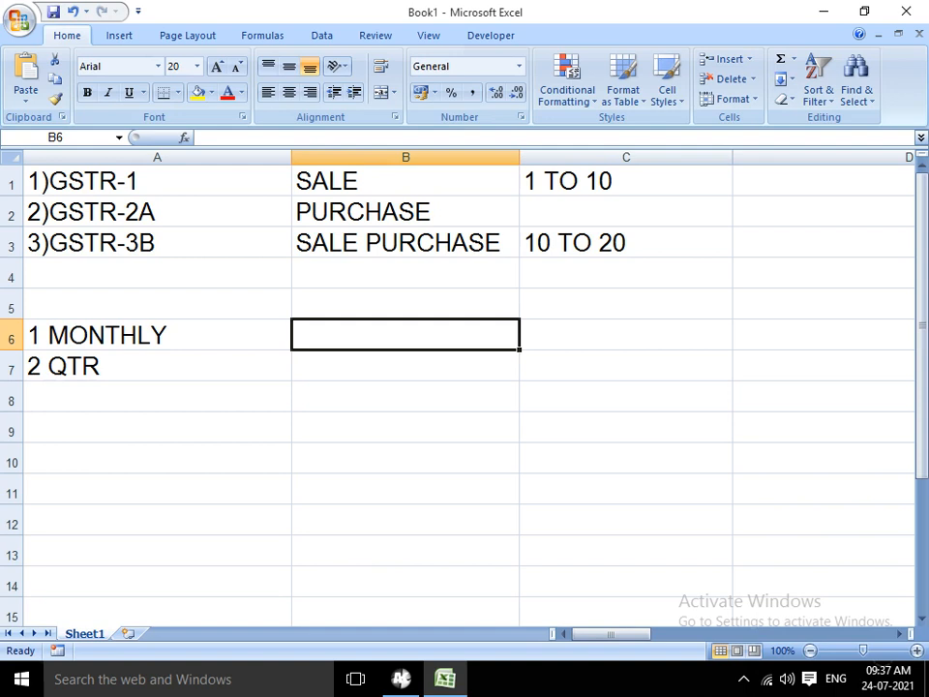
type("1.50")
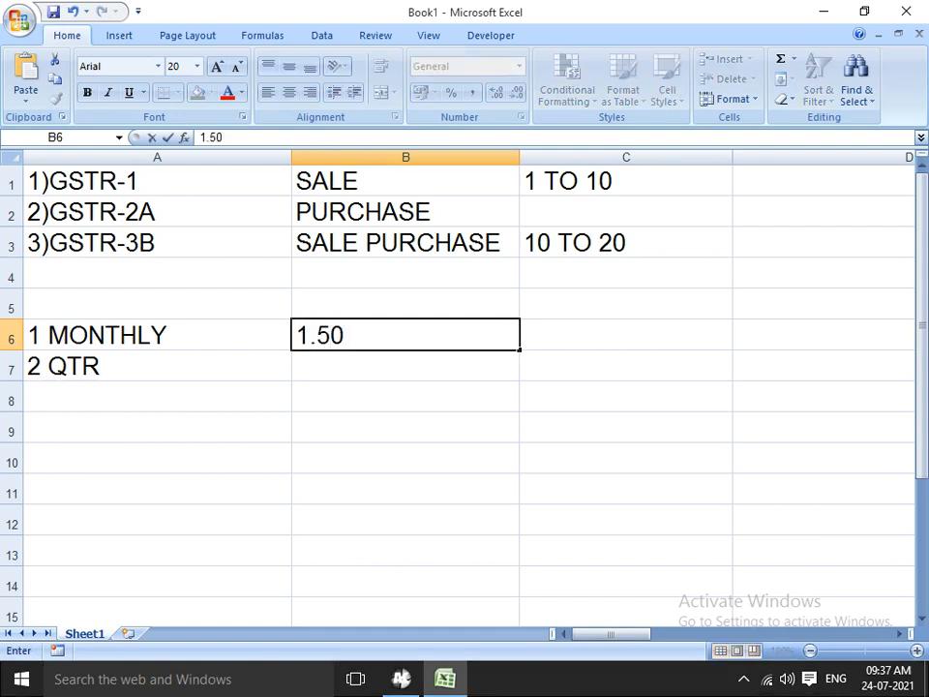
type(" CR")
key("Return")
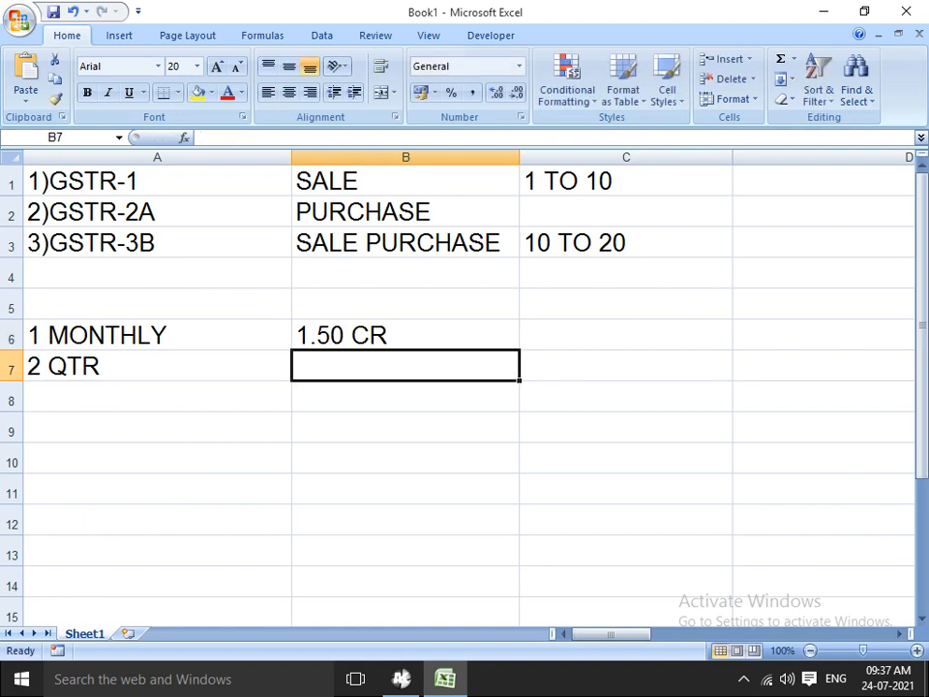
key("Down")
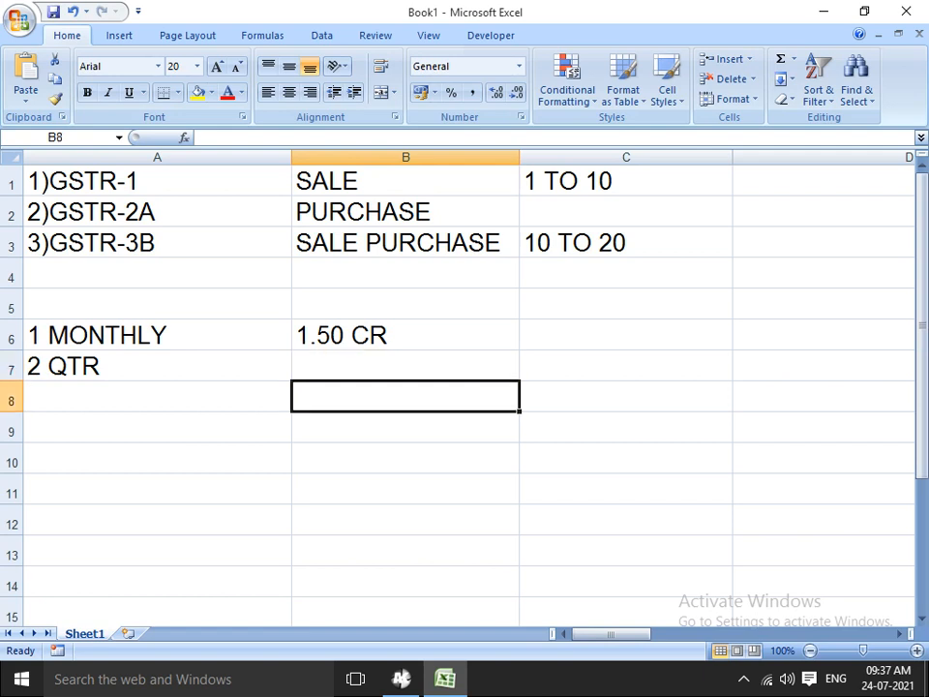
key("Up")
key("Up")
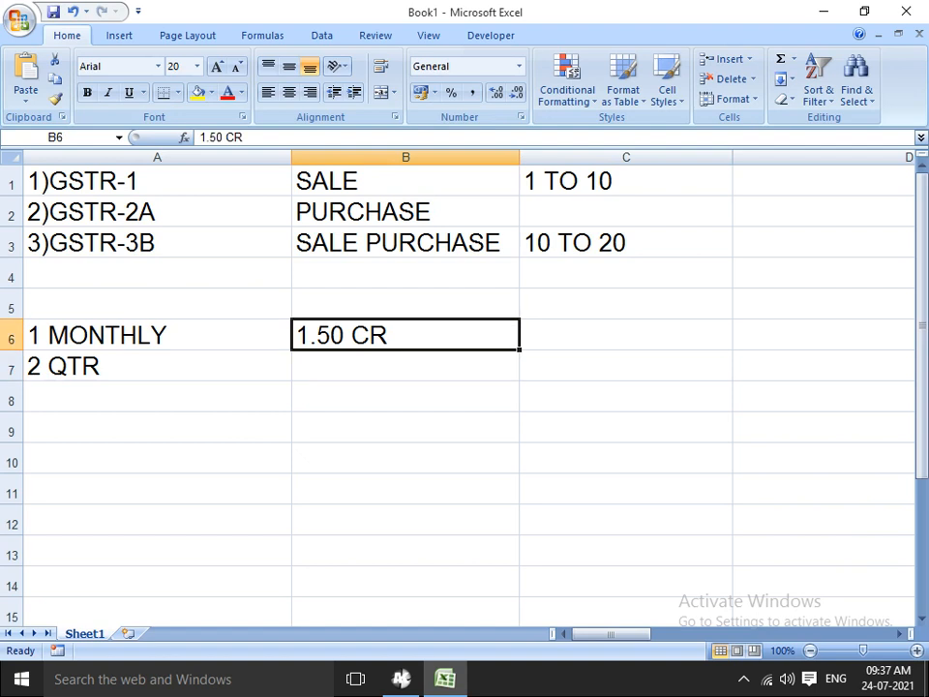
key("Left")
key("Up")
key("Up")
key("Up")
key("Up")
key("Up")
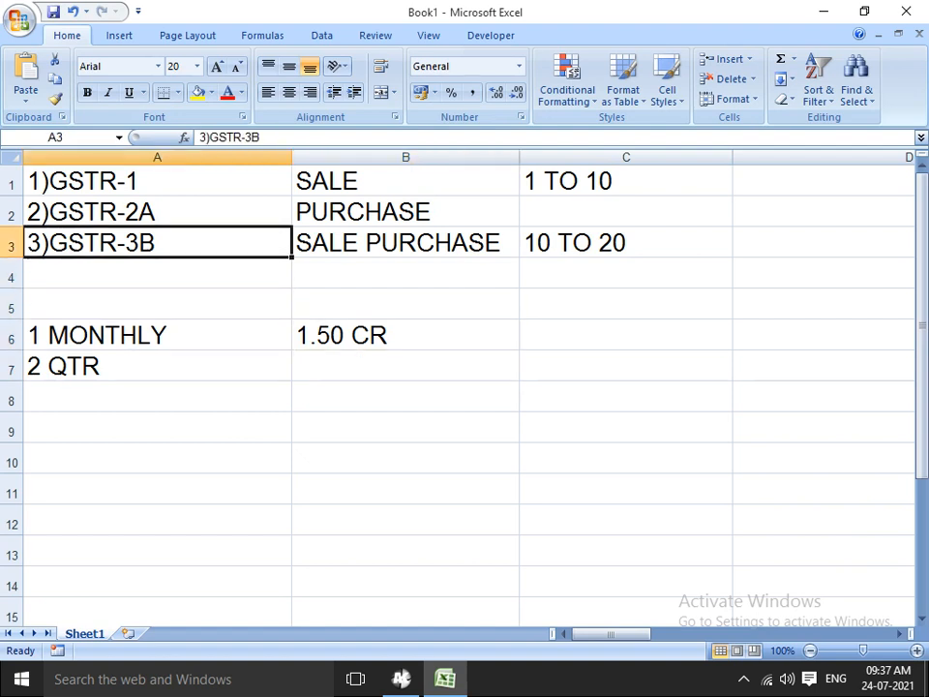
key("Down")
key("Down")
key("Up")
key("Up")
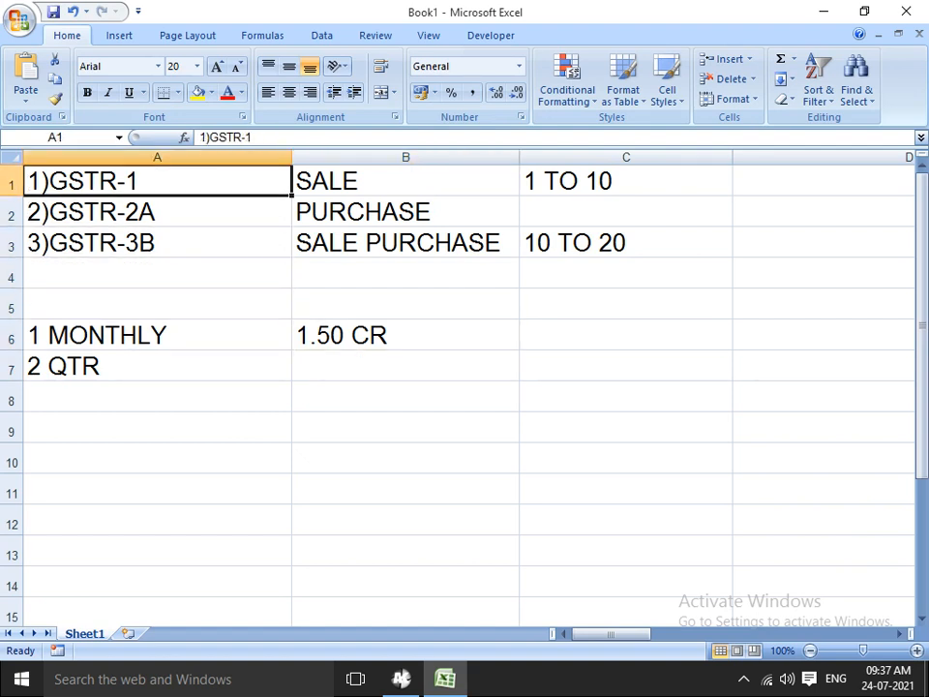
key("Down")
key("Up")
key("Down")
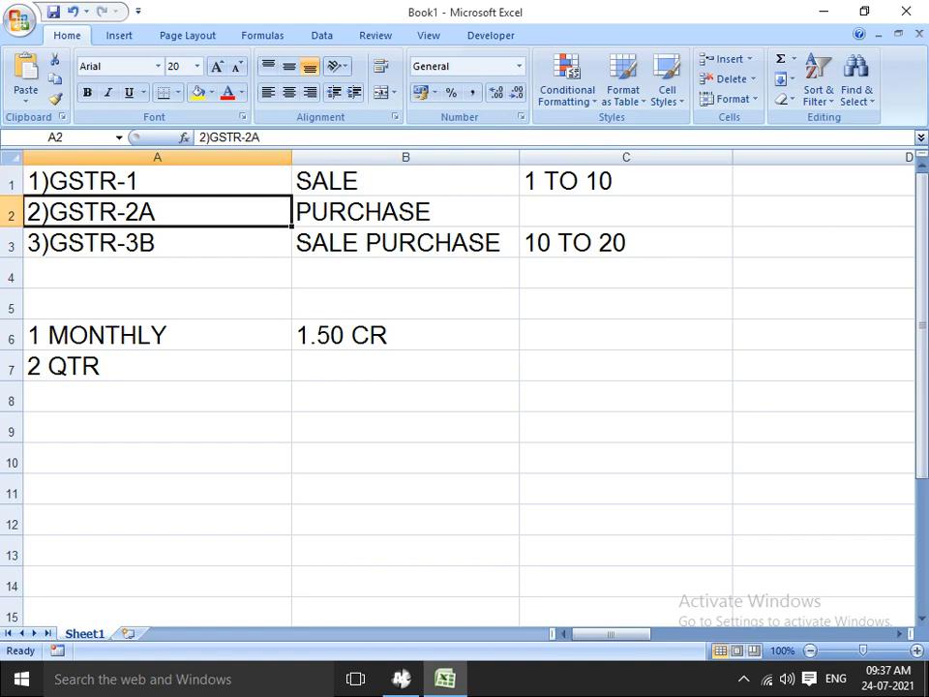
key("Down")
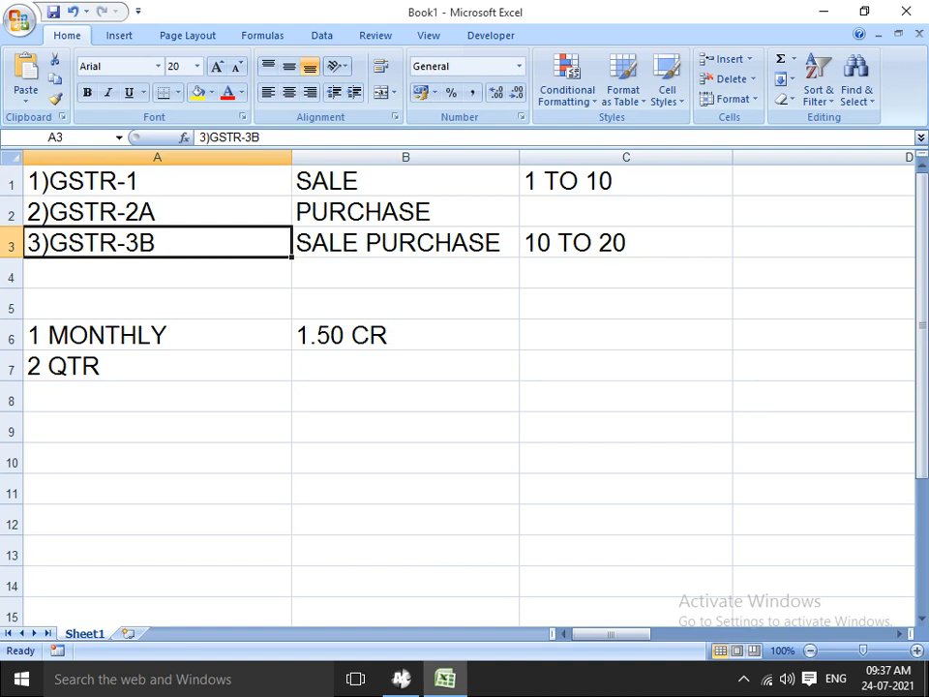
key("Down")
key("Down")
key("Down")
key("Down")
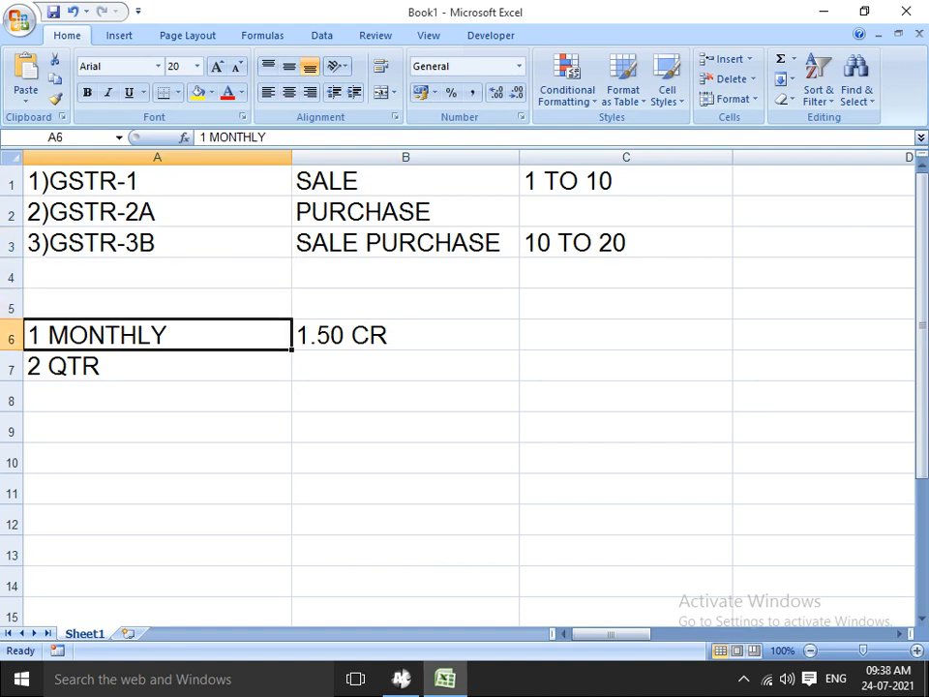
key("Right")
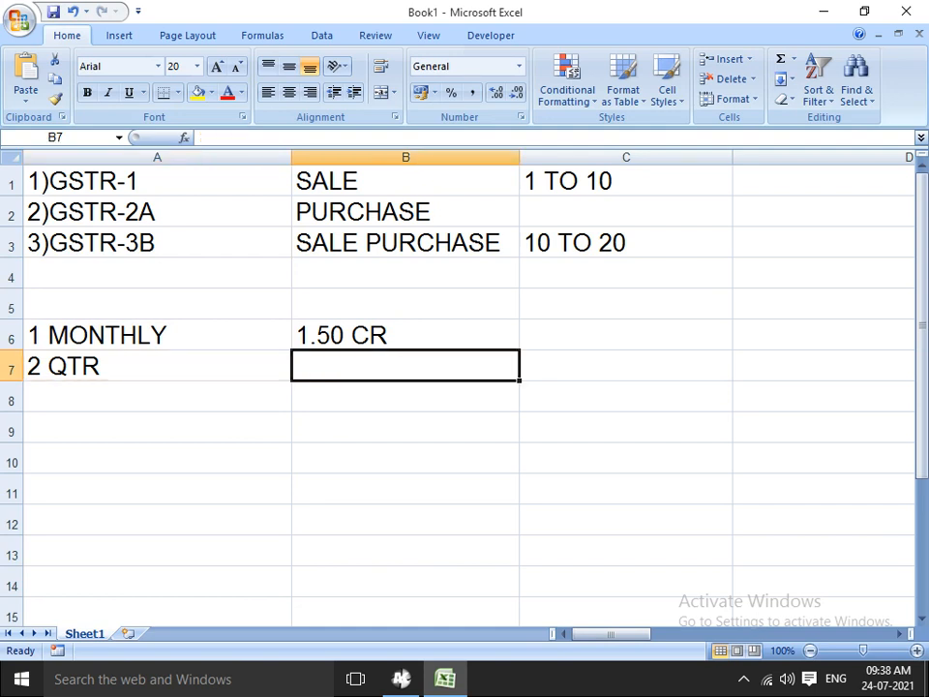
Type IFF into cell B7 beside 2 QTR
type("I")
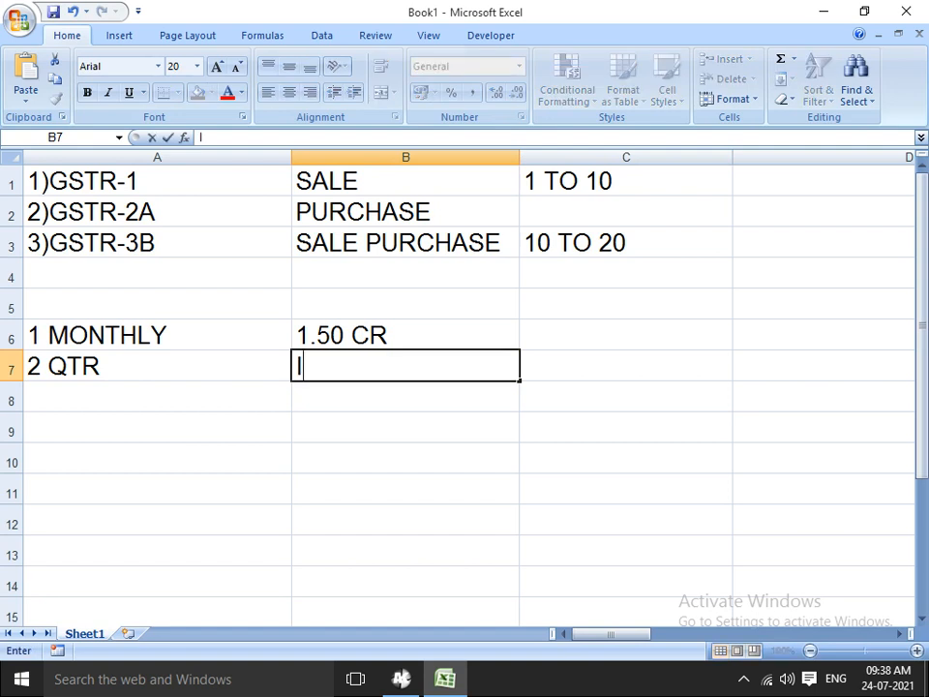
type("FF")
key("Left")
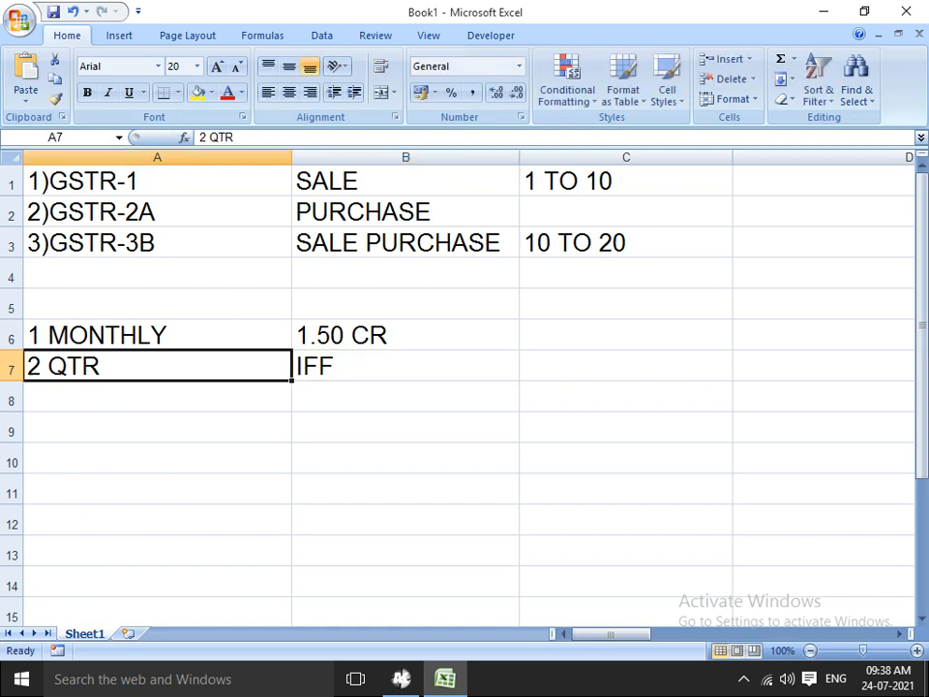
key("Right")
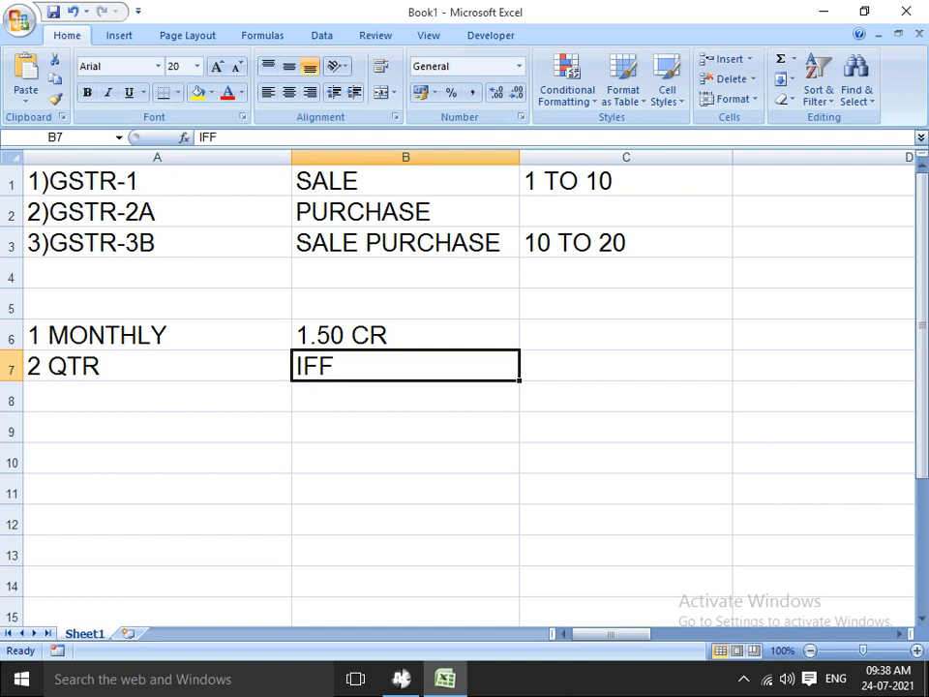
Point out PURCHASE and each GSTR return, then switch to the AK RDP Client window
left_click(405, 212)
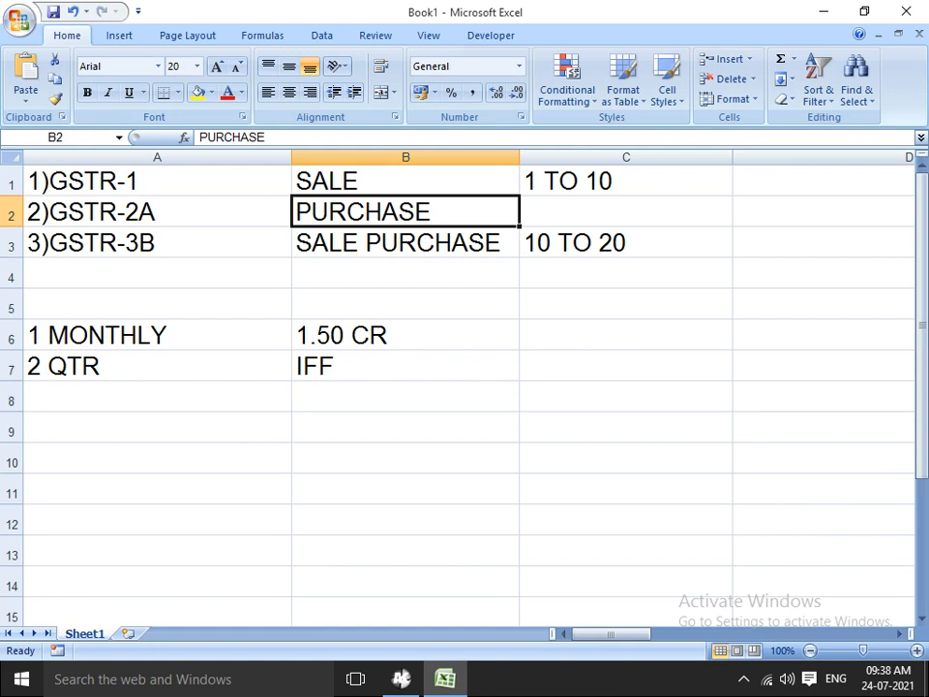
left_click(157, 181)
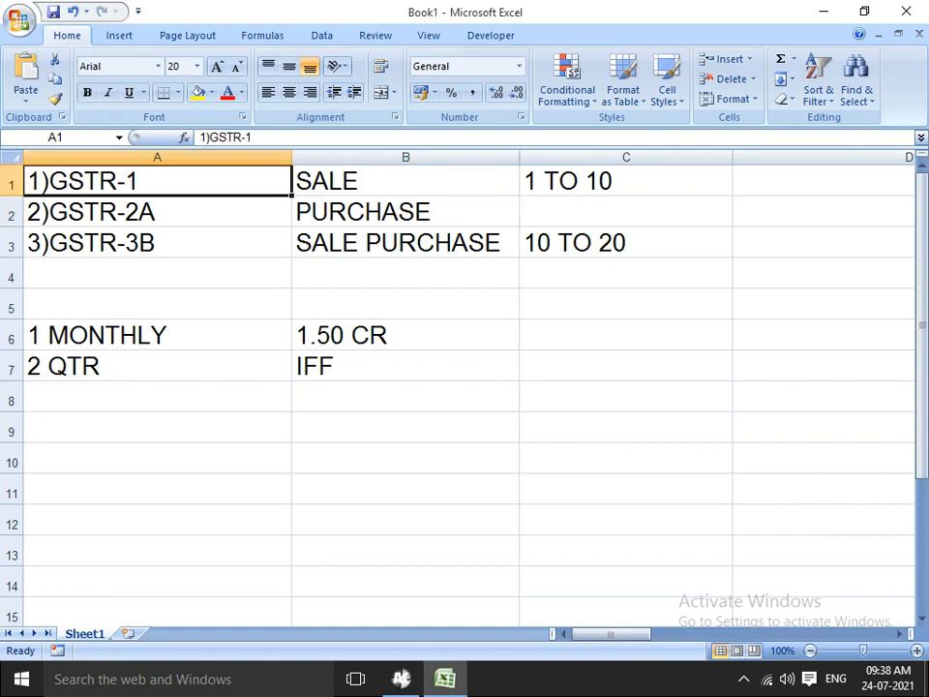
left_click(157, 212)
left_click(157, 243)
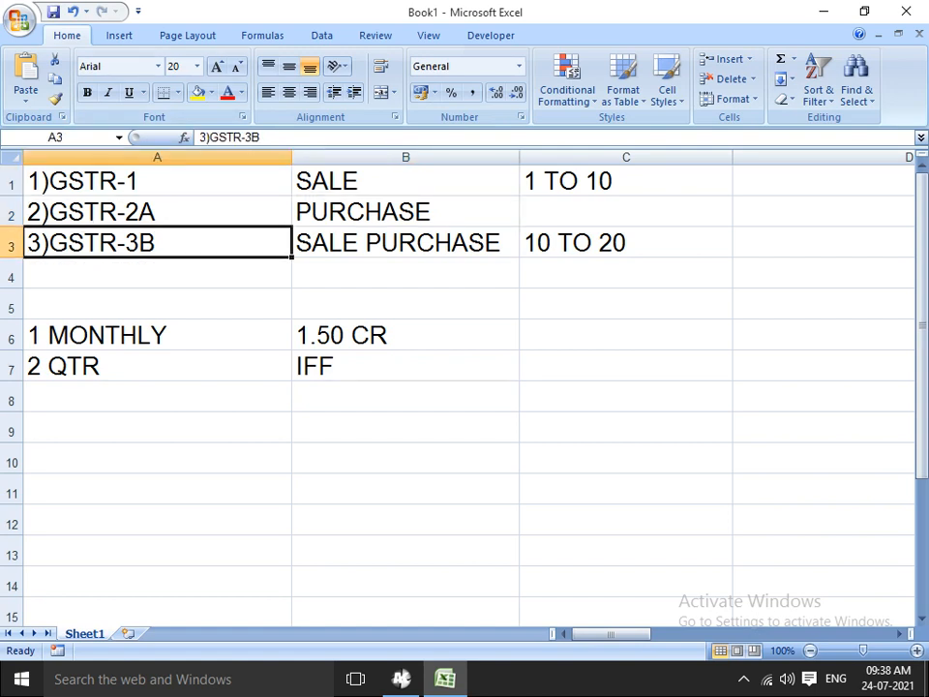
left_click(156, 181)
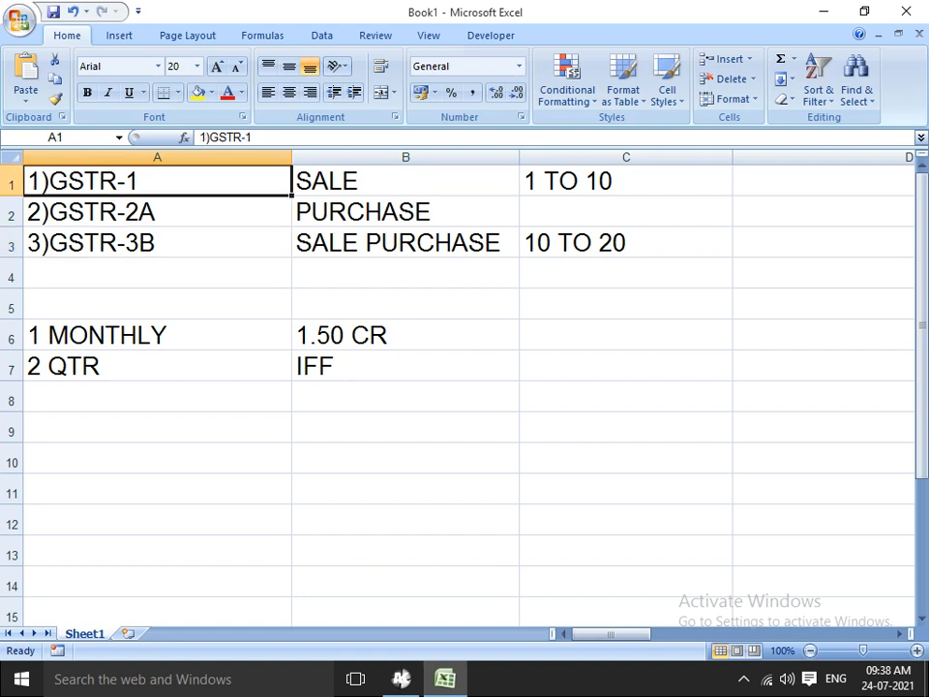
left_click(157, 243)
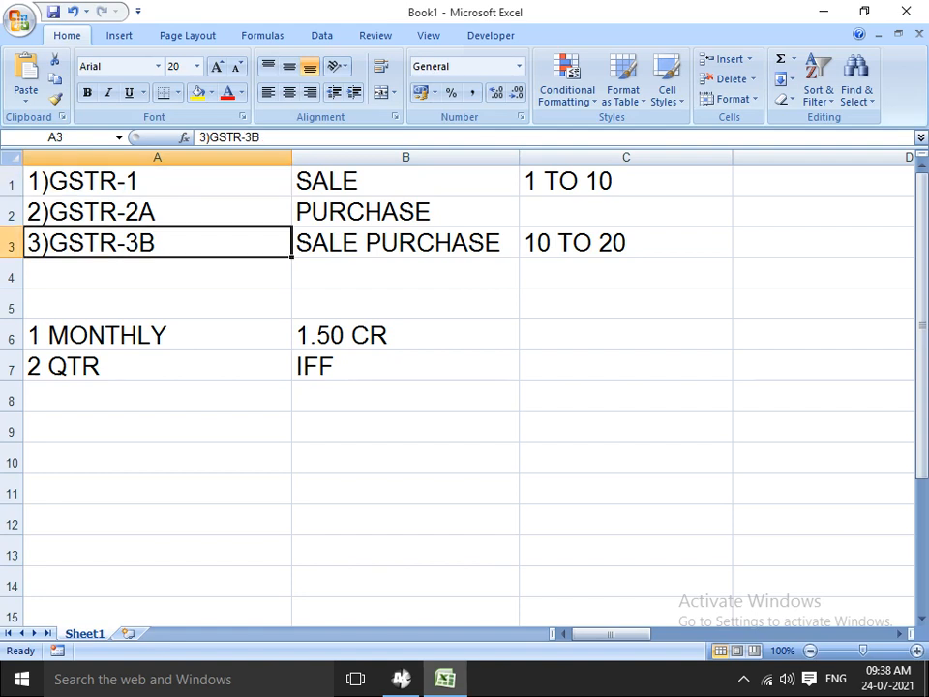
left_click(157, 181)
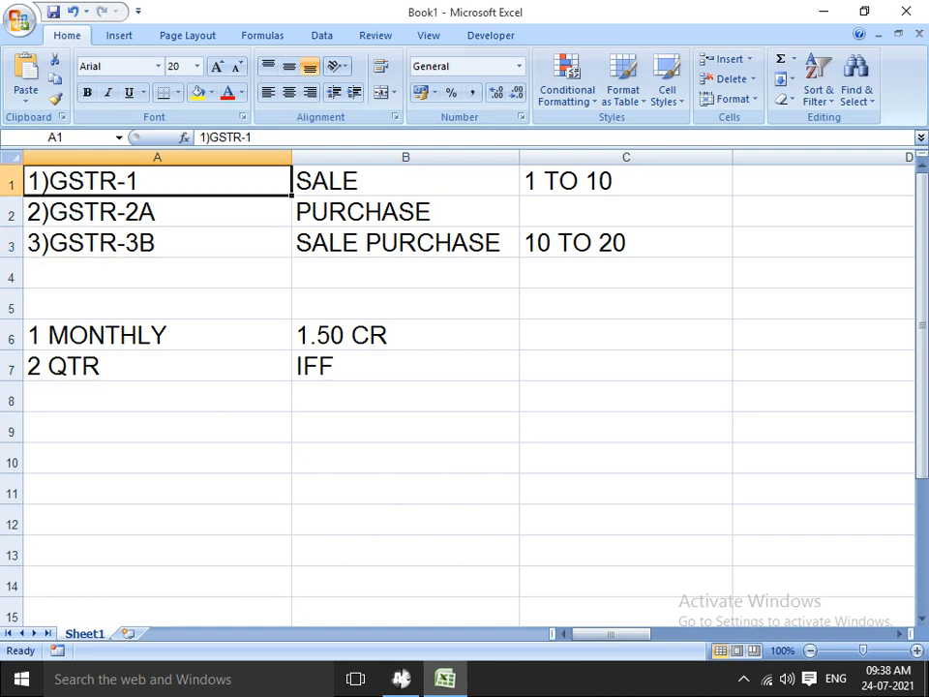
key("alt+Tab")
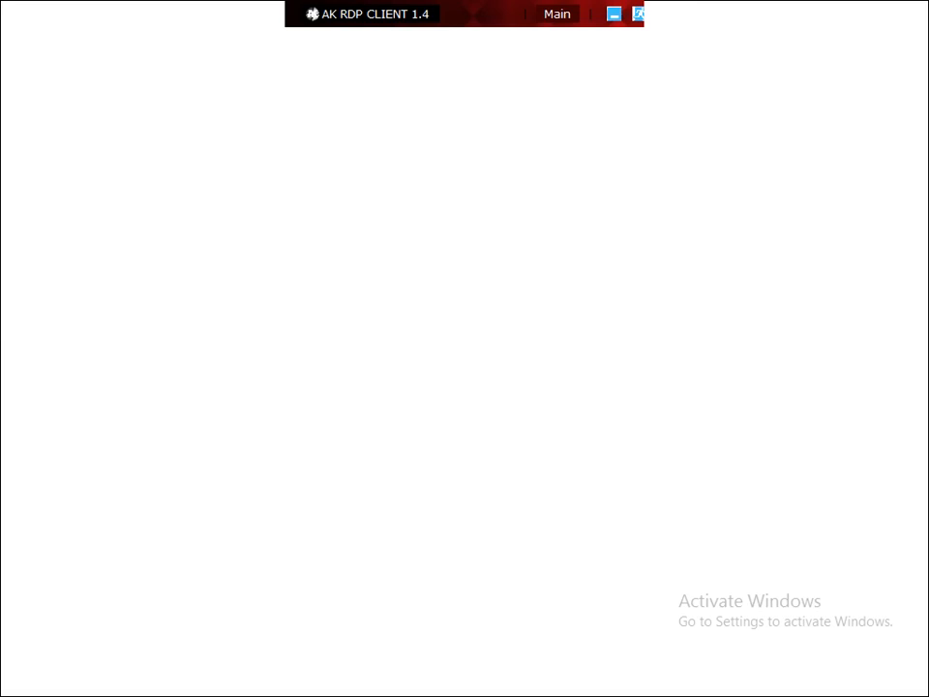
Connect the PC to the Galaxy J844FF Wi-Fi network from the taskbar
key("super+d")
left_click(767, 679)
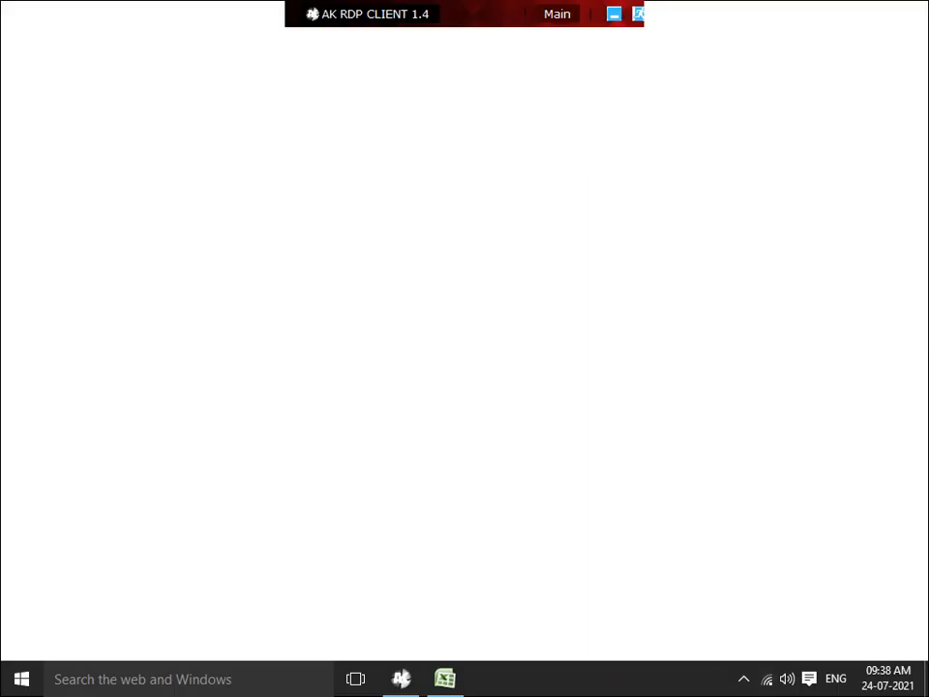
left_click(767, 679)
left_click(687, 225)
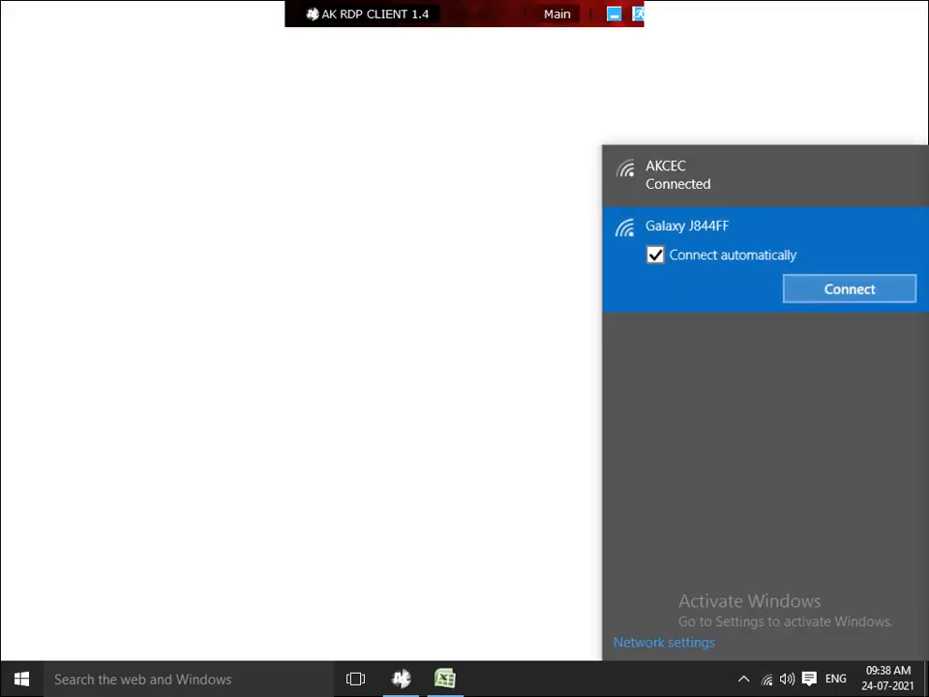
left_click(849, 289)
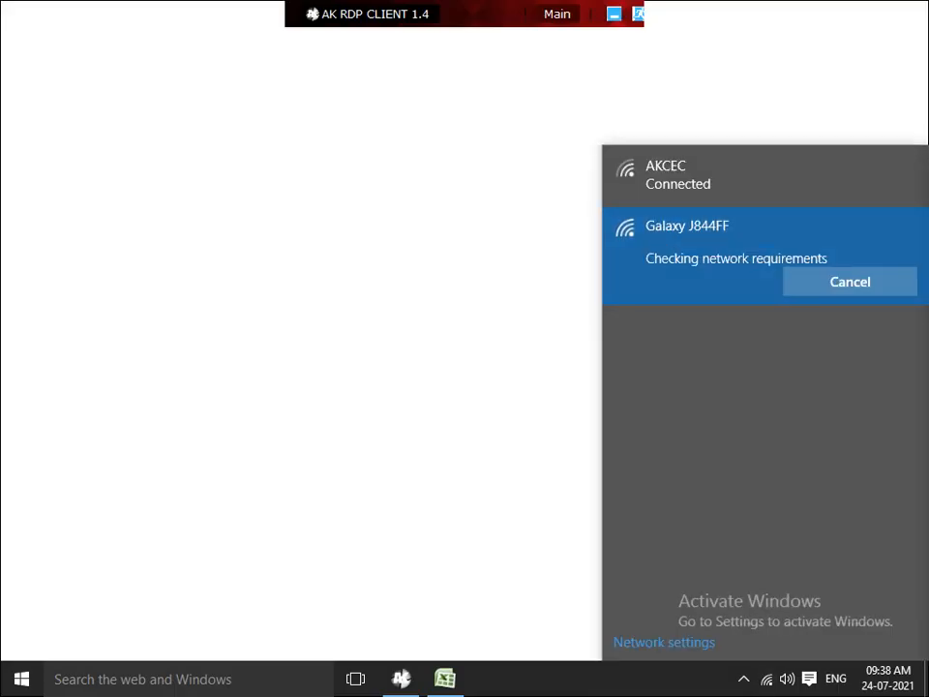
Close the AK RDP Client and confirm, leaving the Windows desktop visible
left_click(406, 348)
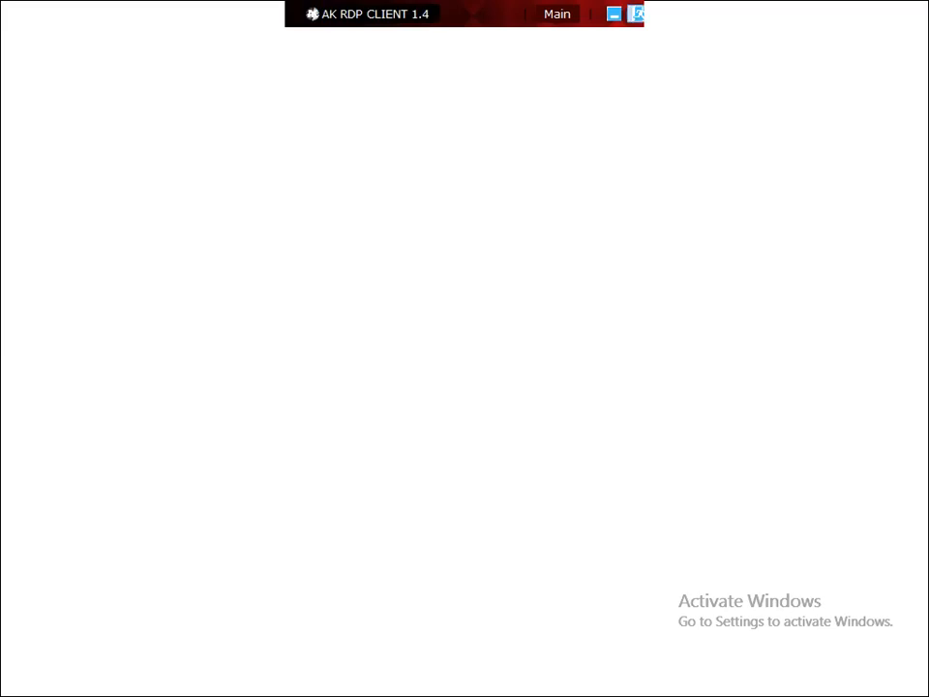
left_click(638, 14)
left_click(468, 402)
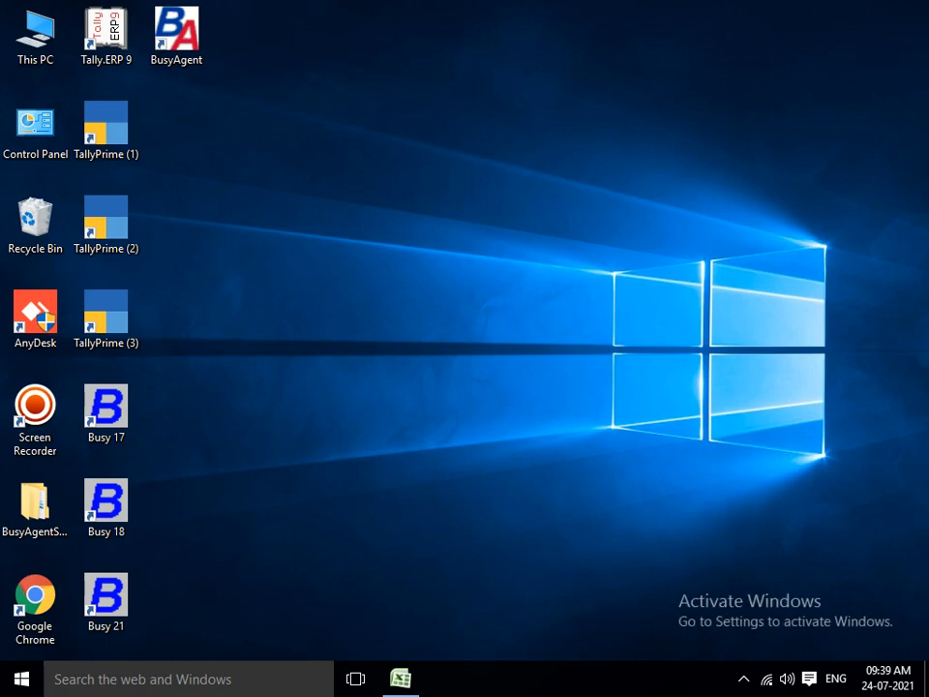
Launch AK RDP CLIENT from This PC > Local Disk (E:) > notes > AK Cloud
double_click(34, 34)
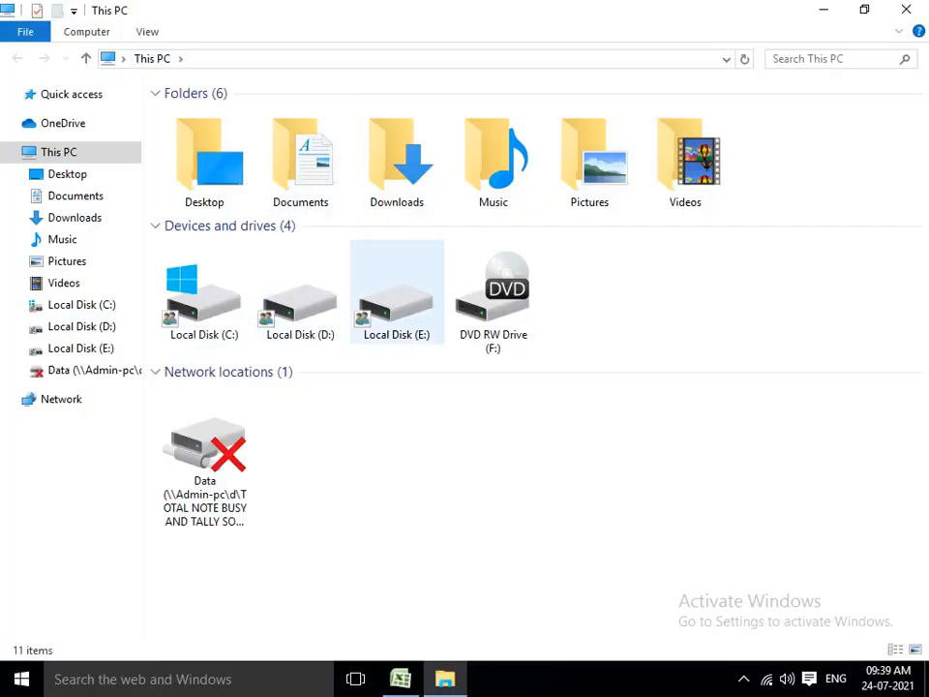
double_click(396, 302)
double_click(251, 209)
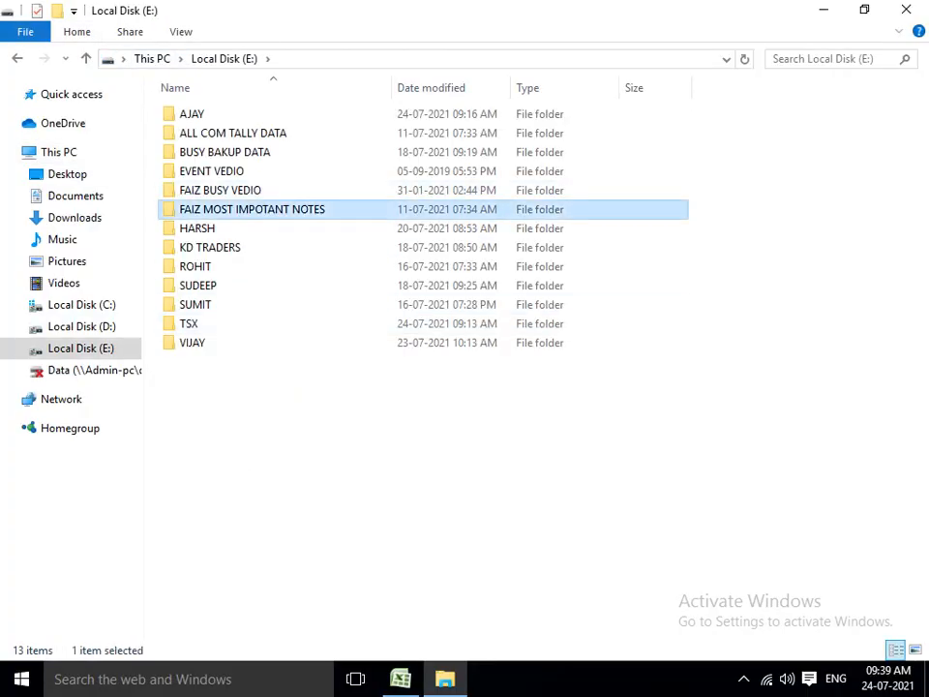
double_click(201, 153)
double_click(217, 152)
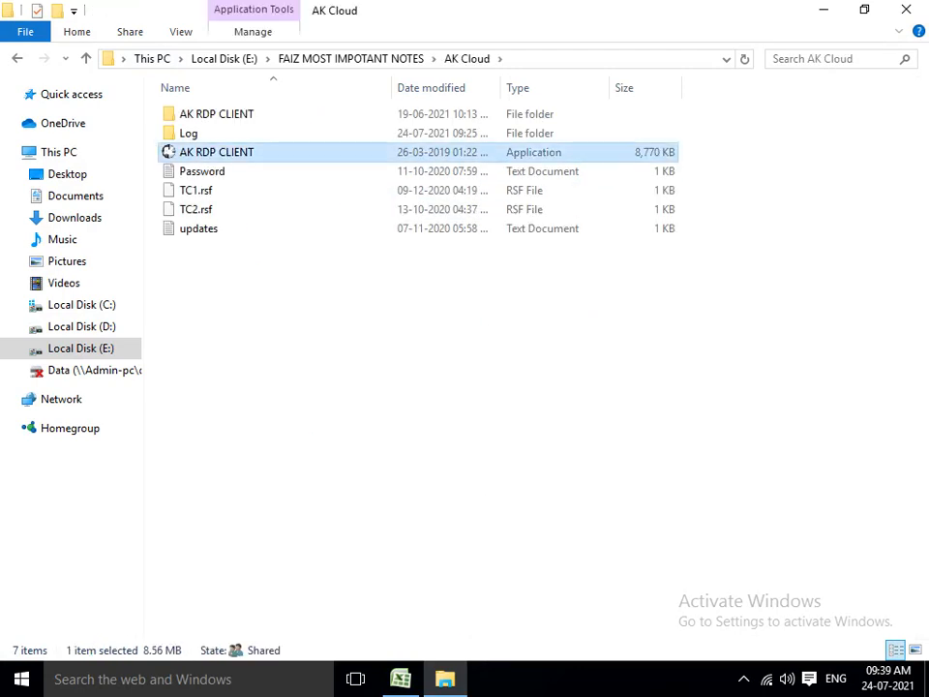
Open the saved Password note, select its text, and return to the Connect form
double_click(202, 171)
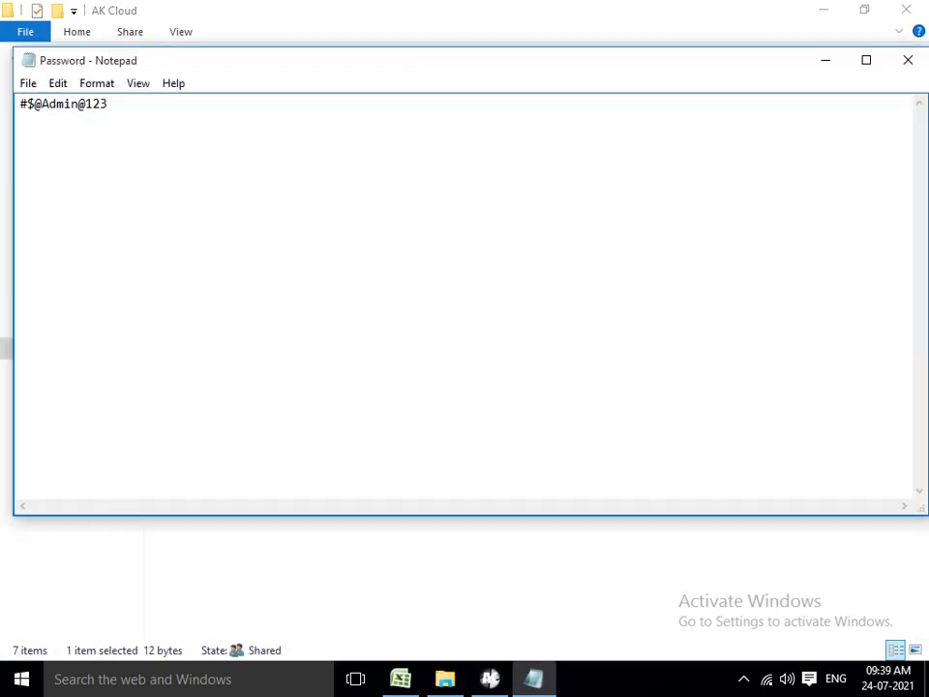
left_click_drag(20, 103, 107, 103)
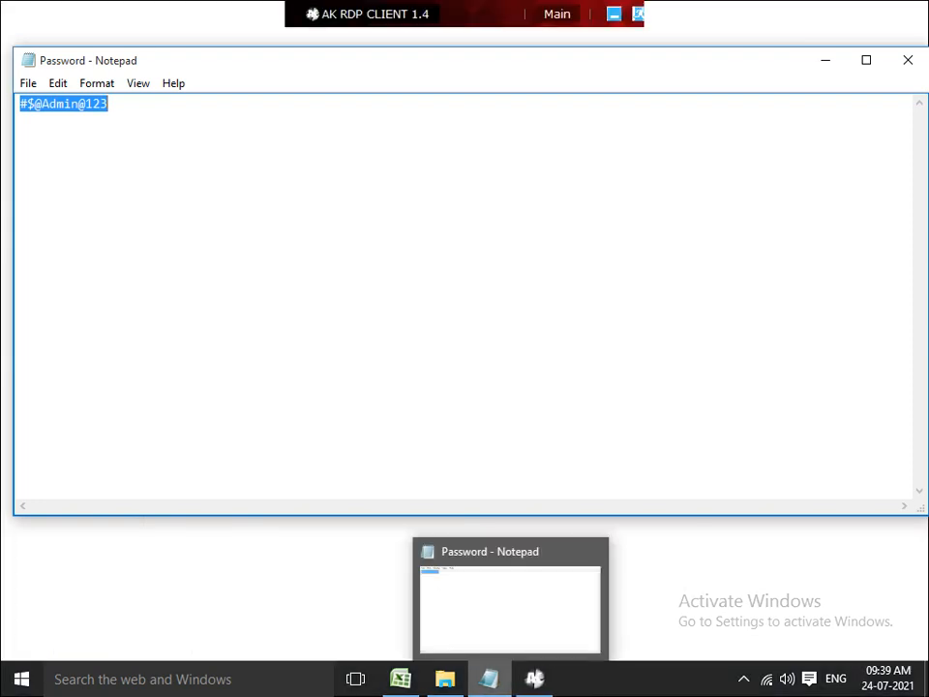
left_click(534, 678)
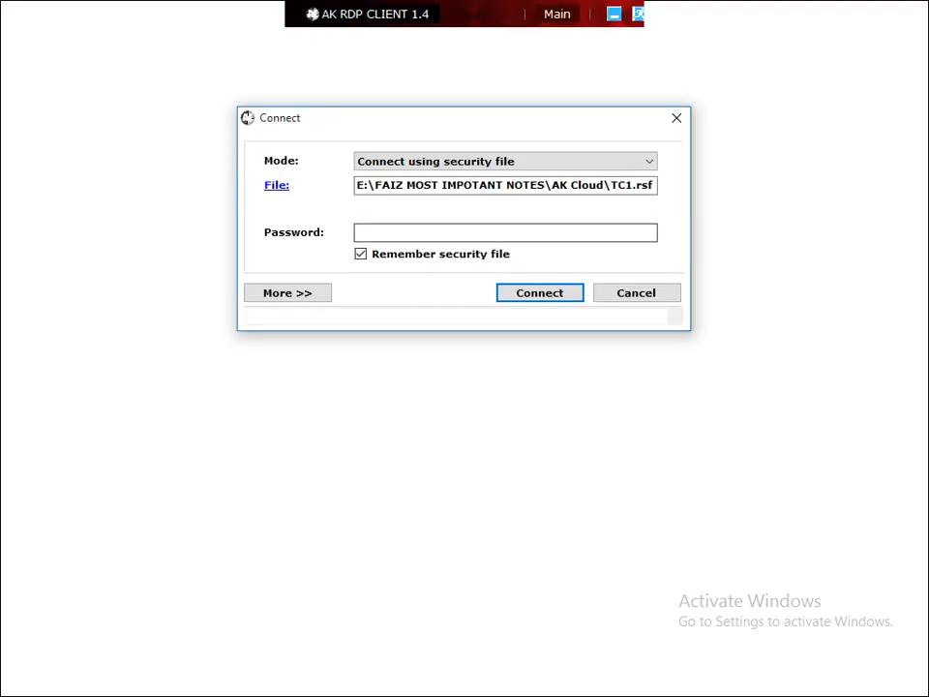
Paste the saved password into the Password field and connect to the TC1 session
left_click(360, 233)
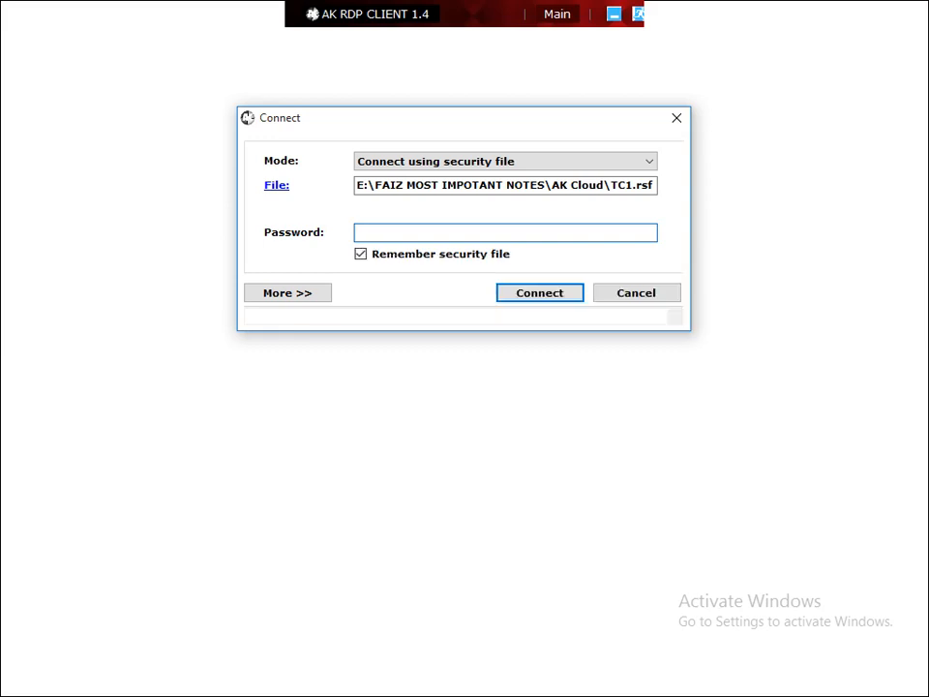
key("ctrl+v")
key("Return")
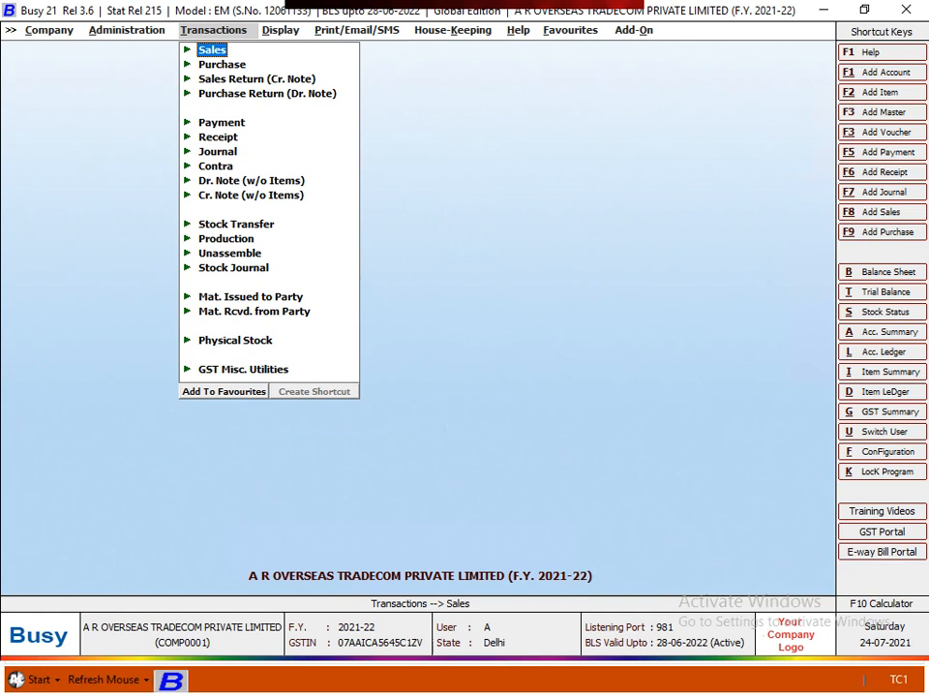
Navigate Display > GST Reports > GST Returns > GSTR-1 with the keyboard to reach its options
key("Right")
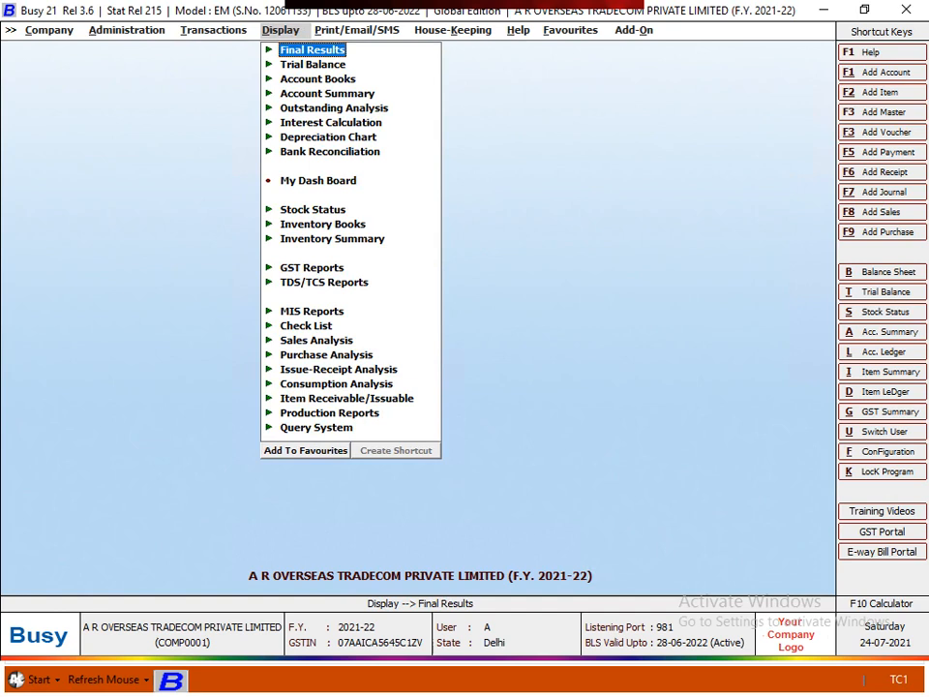
key("Down")
key("Down")
key("Down")
key("Down")
key("Down")
key("Down")
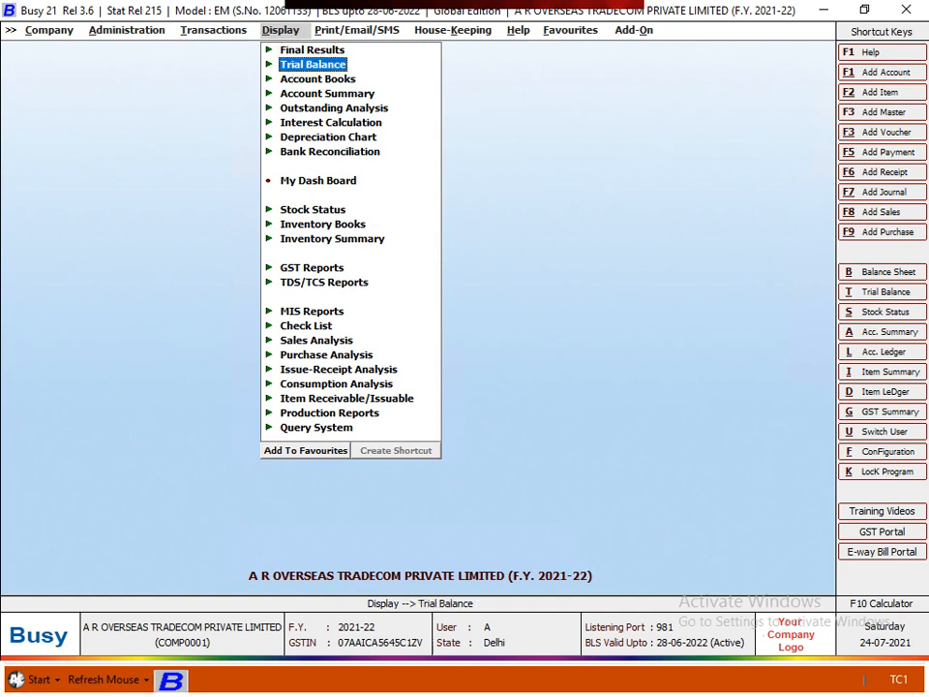
key("Down")
key("Down")
key("Down")
key("Down")
key("Down")
key("Down")
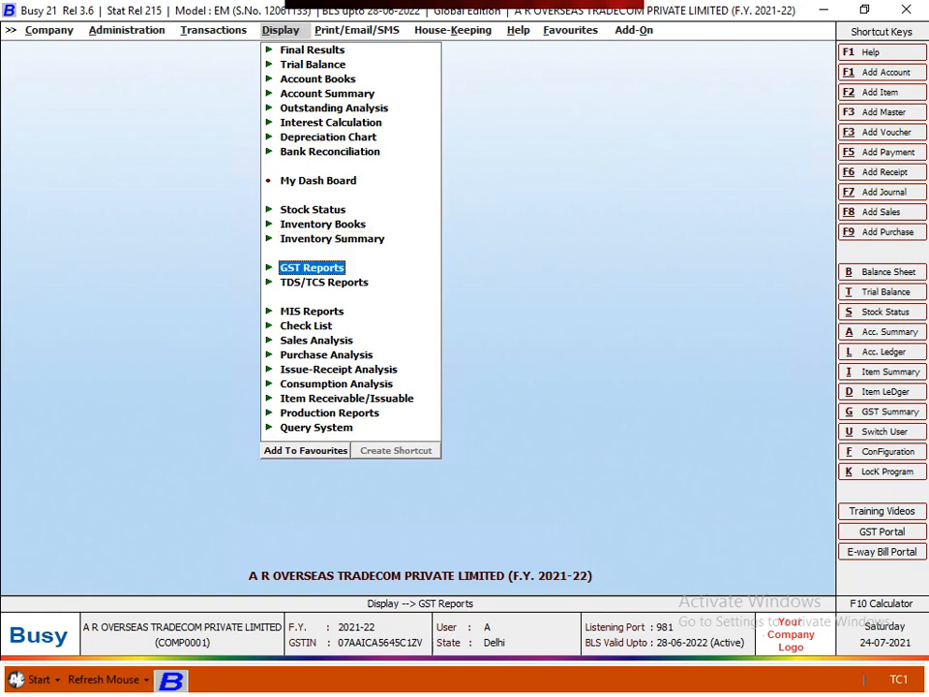
key("Return")
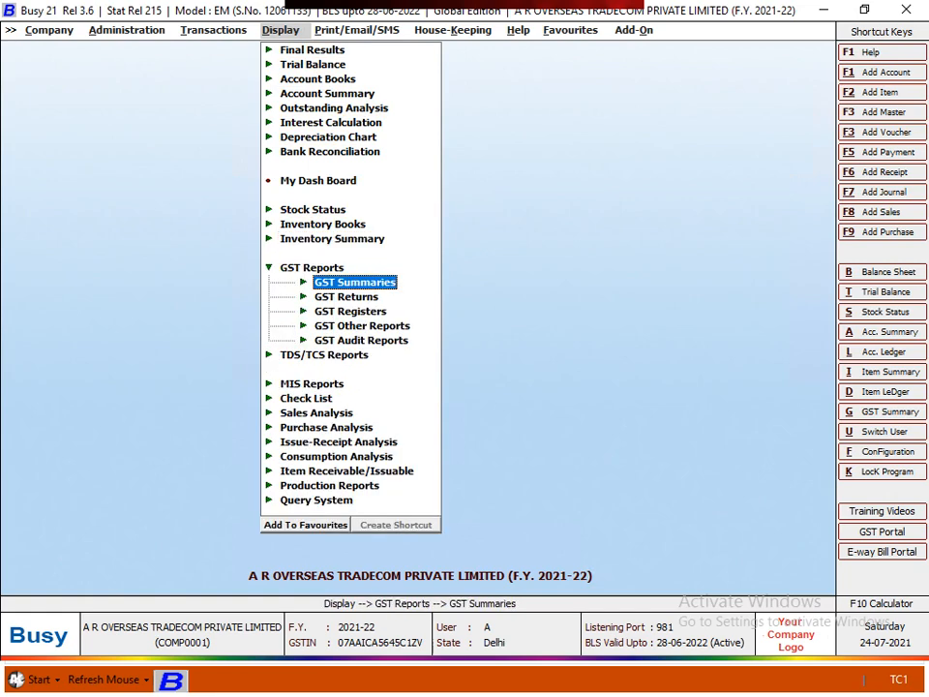
key("Down")
key("Return")
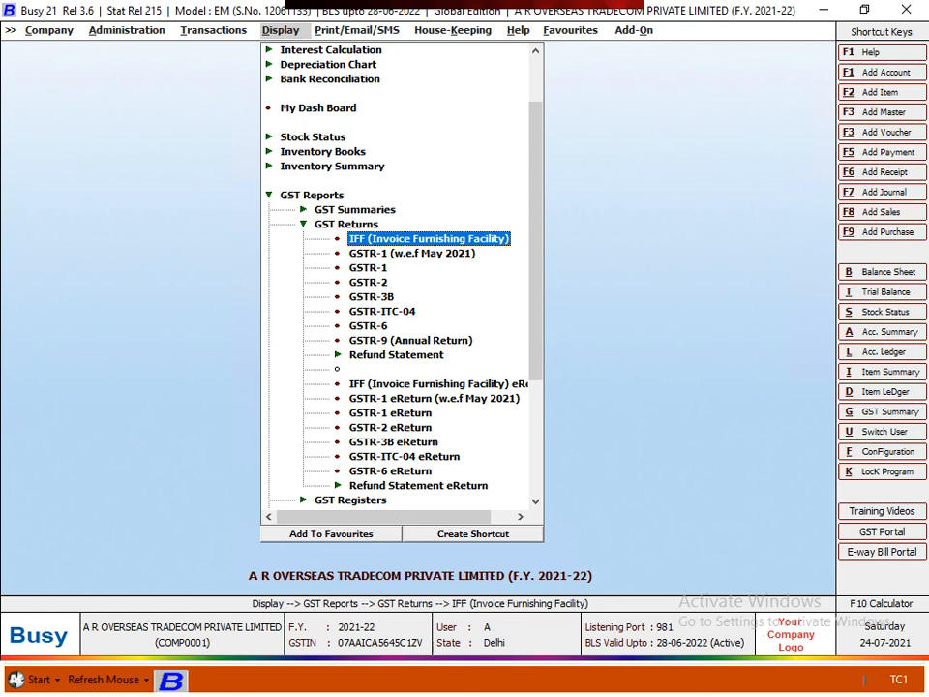
key("Down")
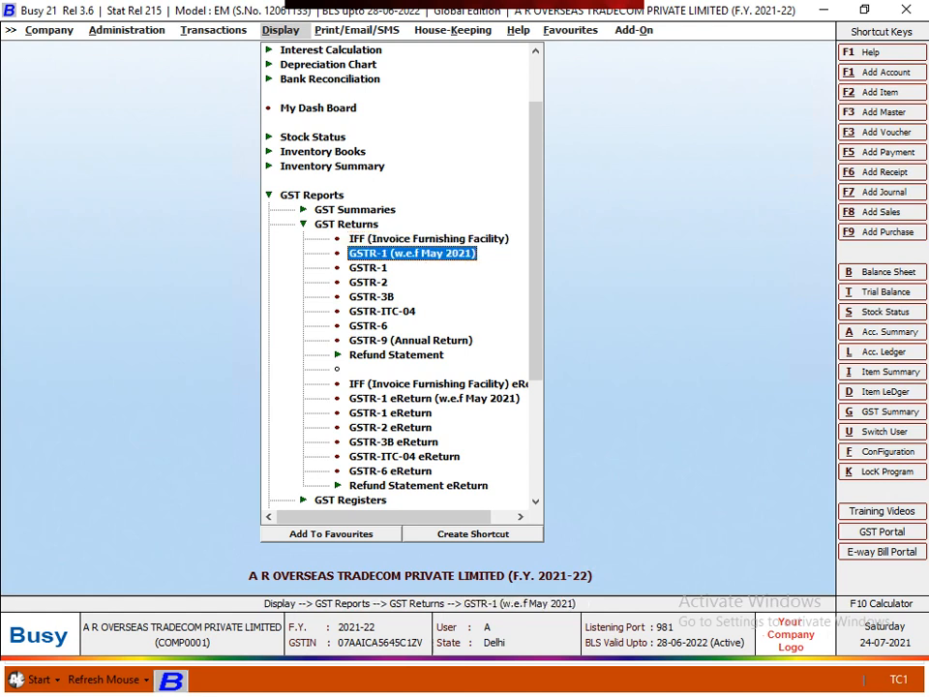
key("Down")
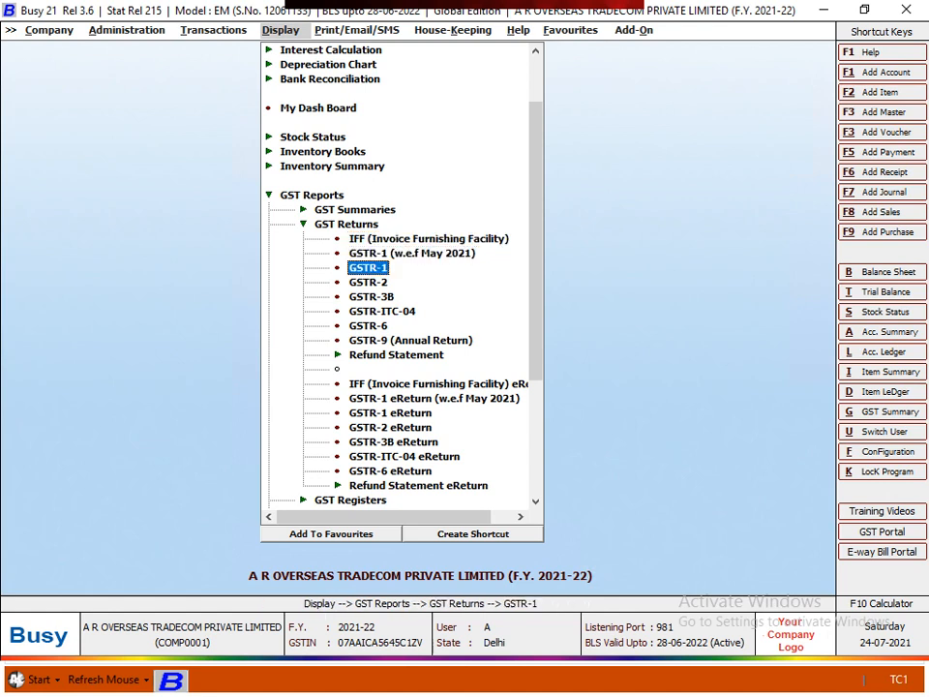
key("Return")
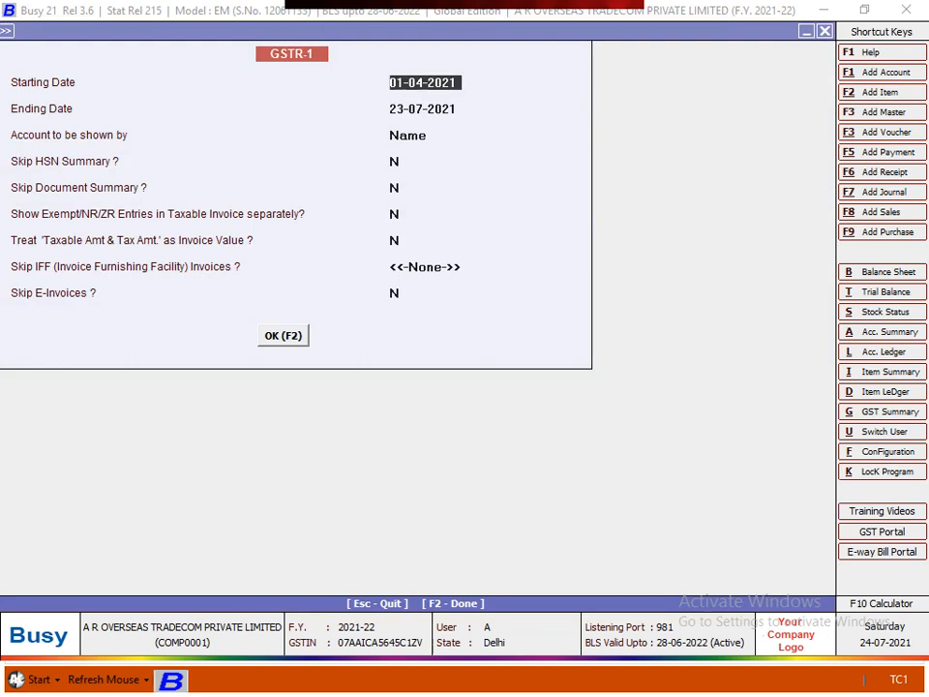
Set the GSTR-1 ending date to 30-07-2021, keep the other defaults, and generate the report
key("Return")
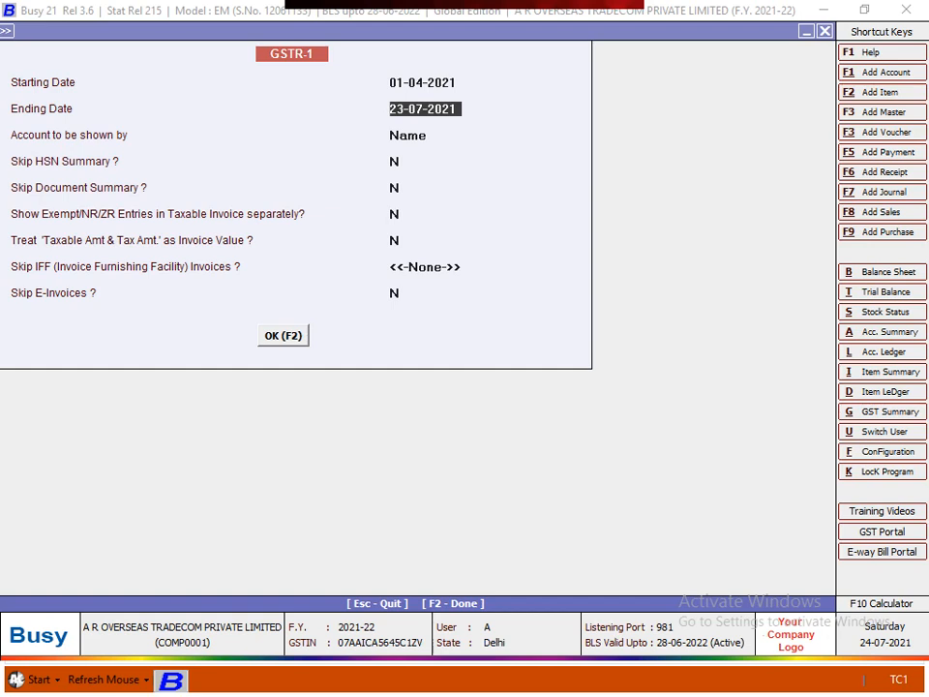
type("3")
type("00")
key("Escape")
type("30.07")
key("Return")
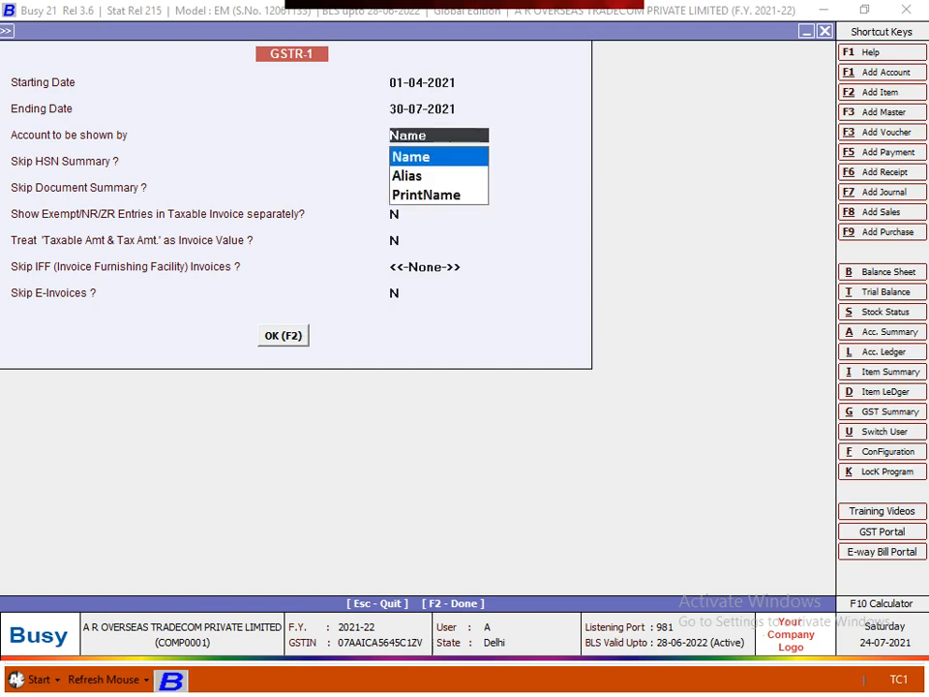
key("Return")
key("Return")
key("Return")
key("Return")
key("Return")
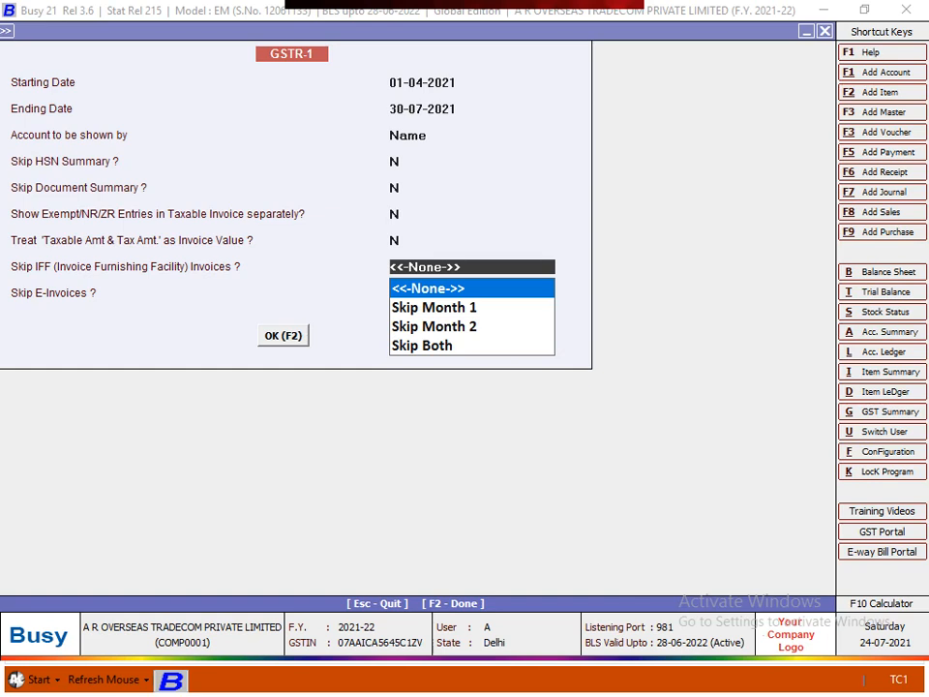
key("Return")
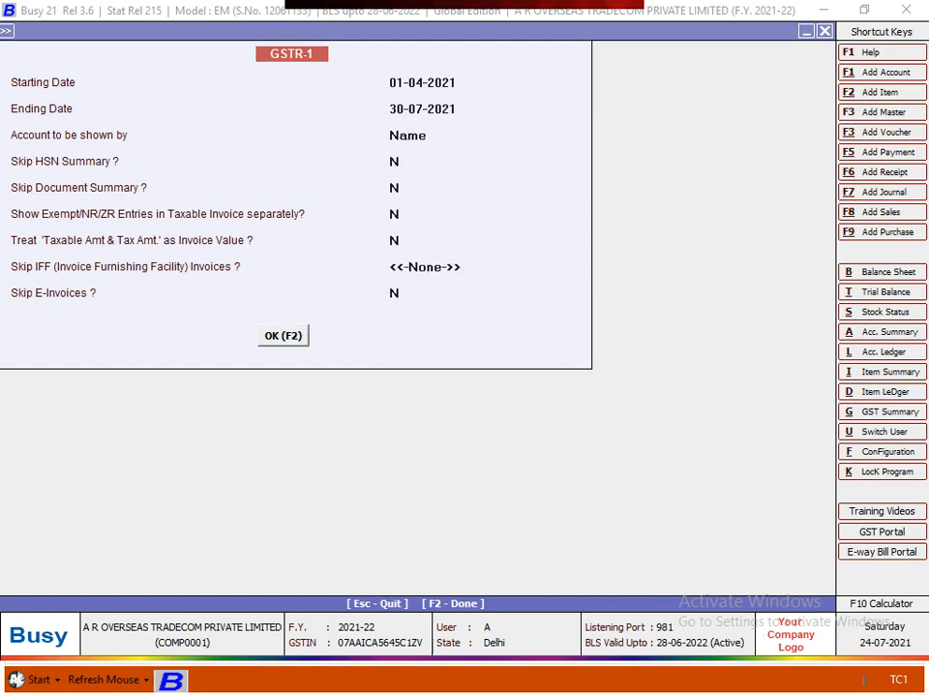
key("Return")
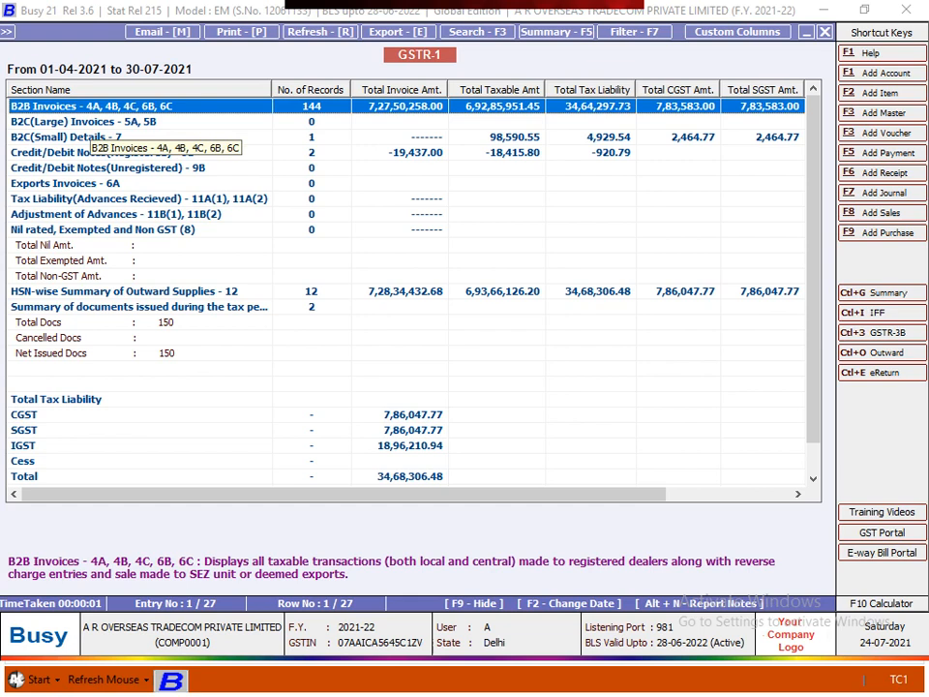
Review the B2C(Large) and B2C(Small) rows, then drill into B2C(Small) Details - 7
left_click(91, 122)
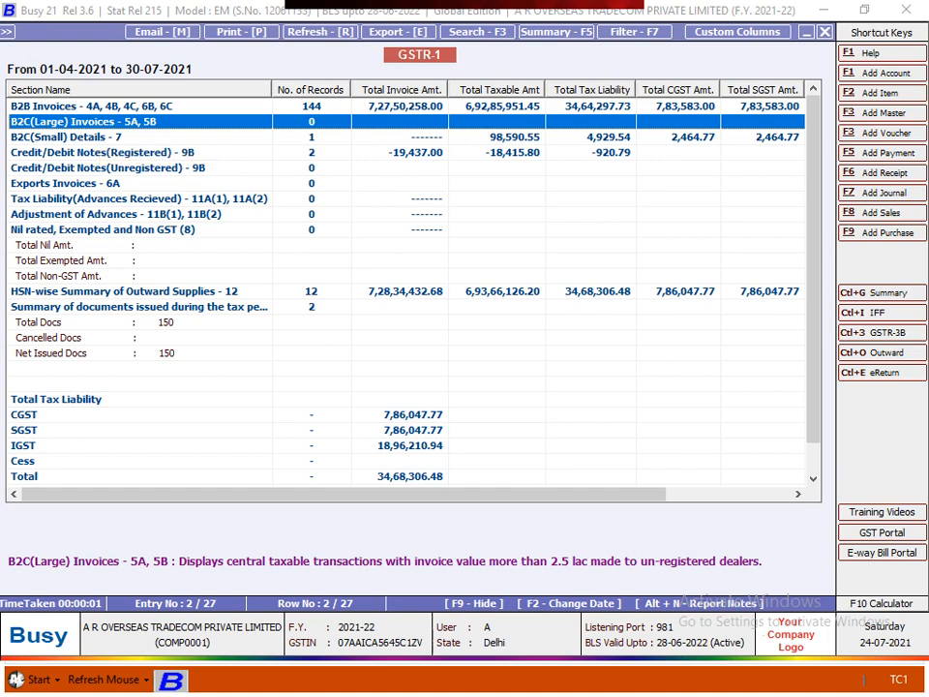
left_click(106, 138)
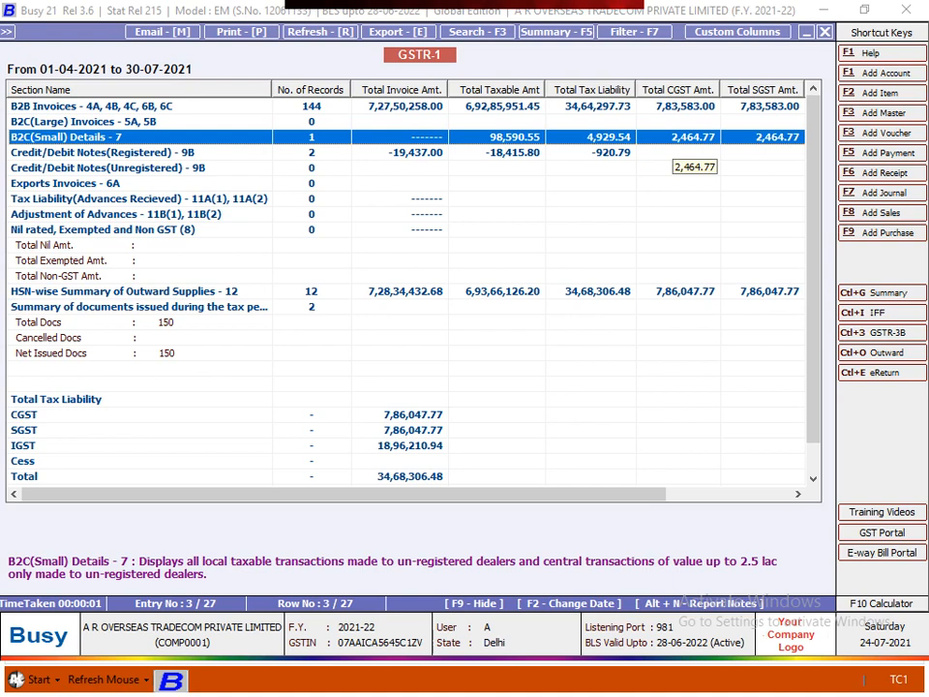
key("Return")
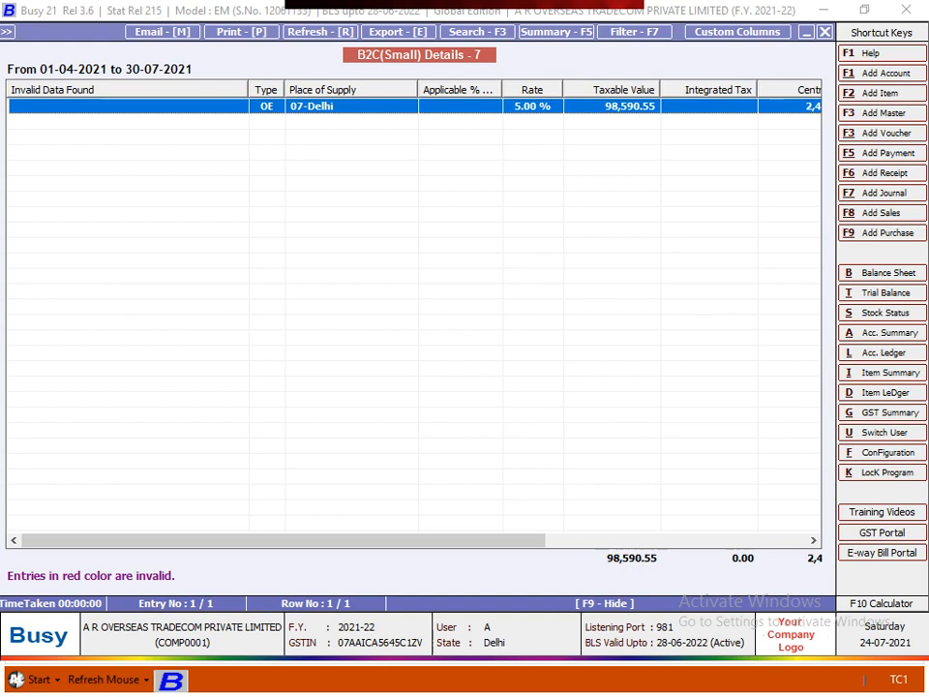
View the vouchers behind the Delhi 5% B2C(Small) entry, then back out to the GSTR-1 sections
key("Return")
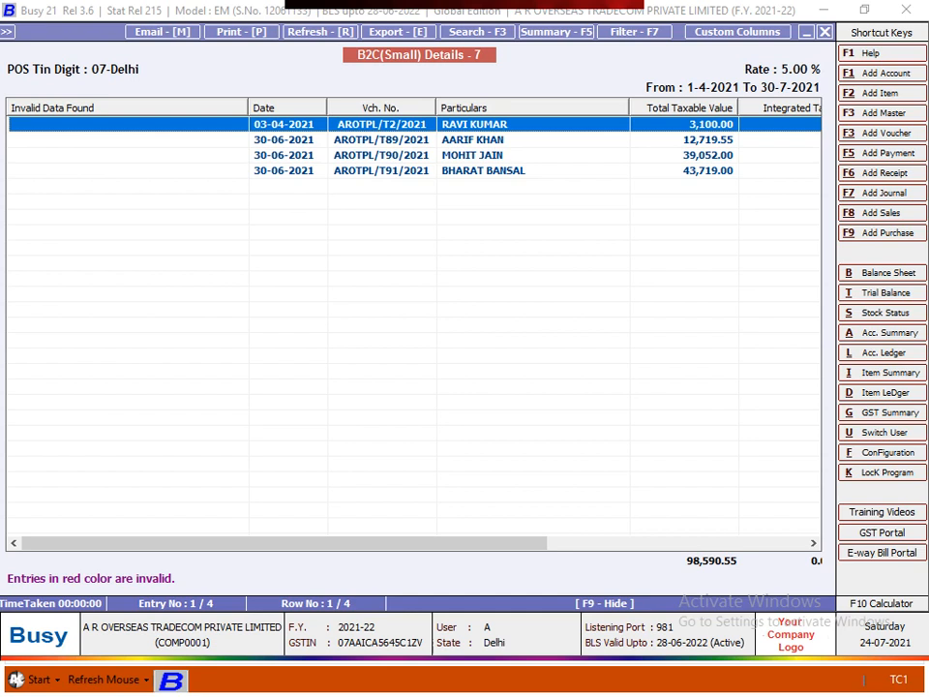
key("Escape")
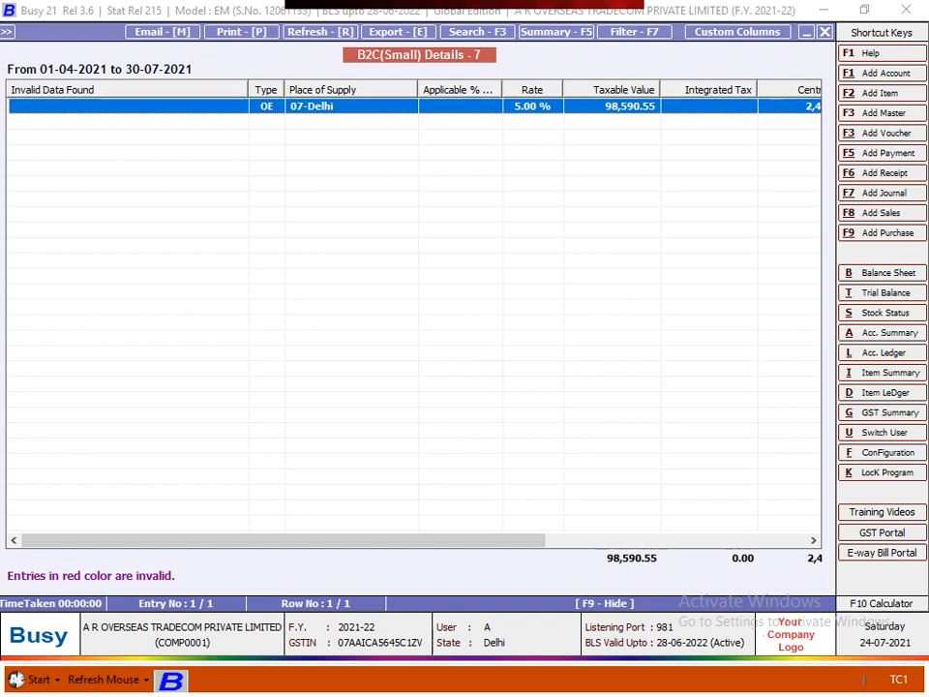
key("Escape")
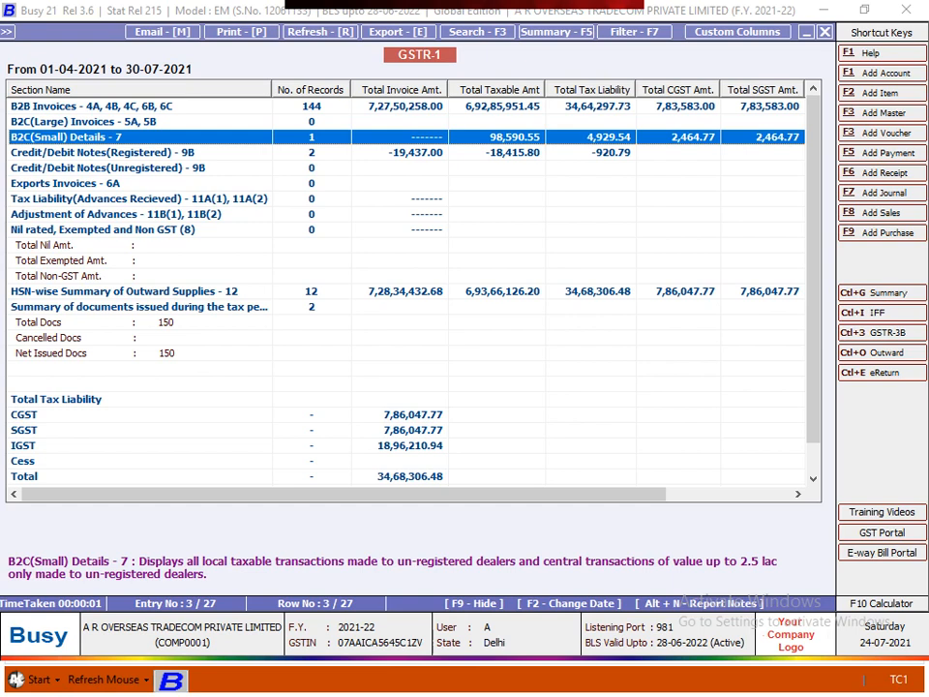
Leave the GSTR-1 report and its options to return to the GST reports list
left_click(484, 167)
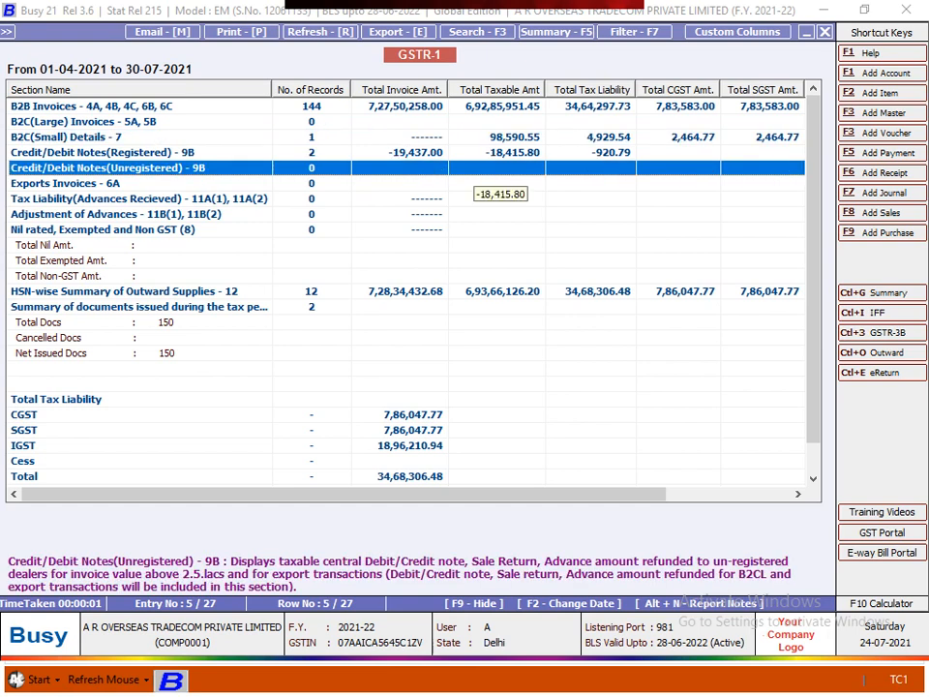
key("Escape")
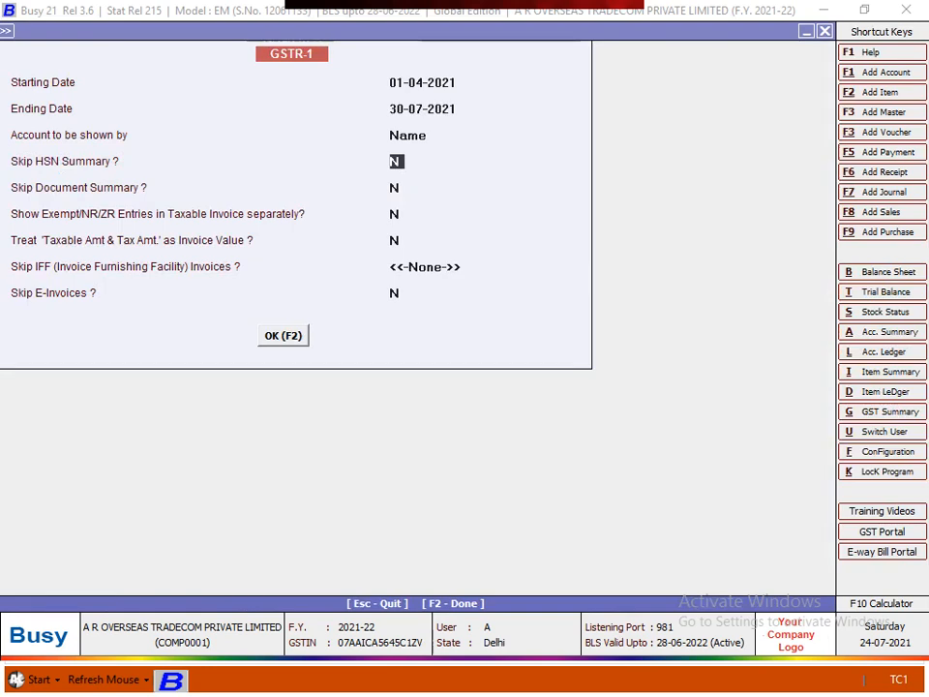
key("Escape")
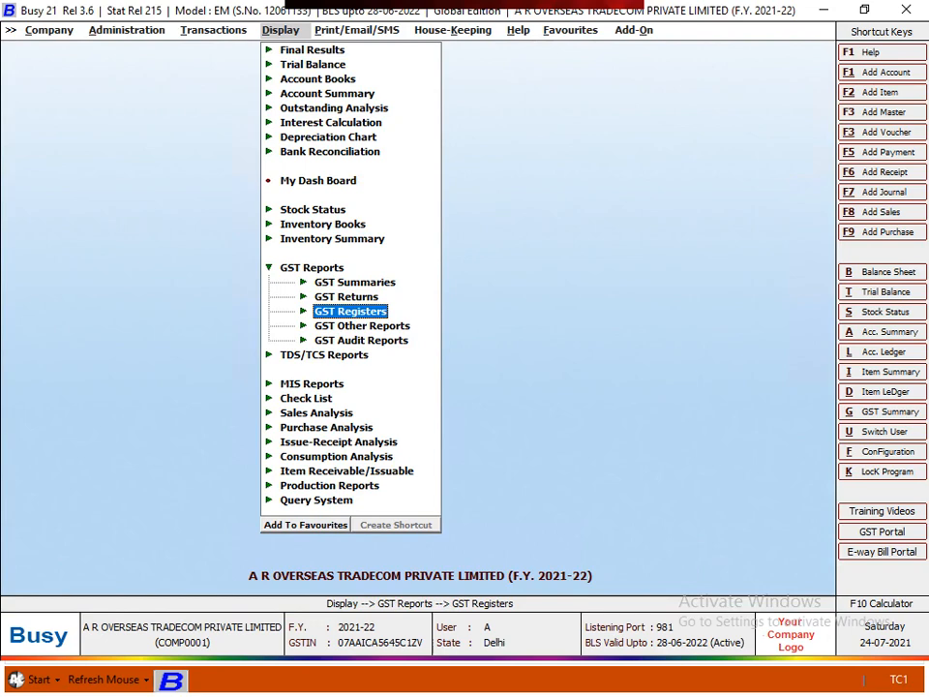
Reopen GSTR-1 with ending date 30-04-2021 and generate the April report
key("Up")
key("Return")
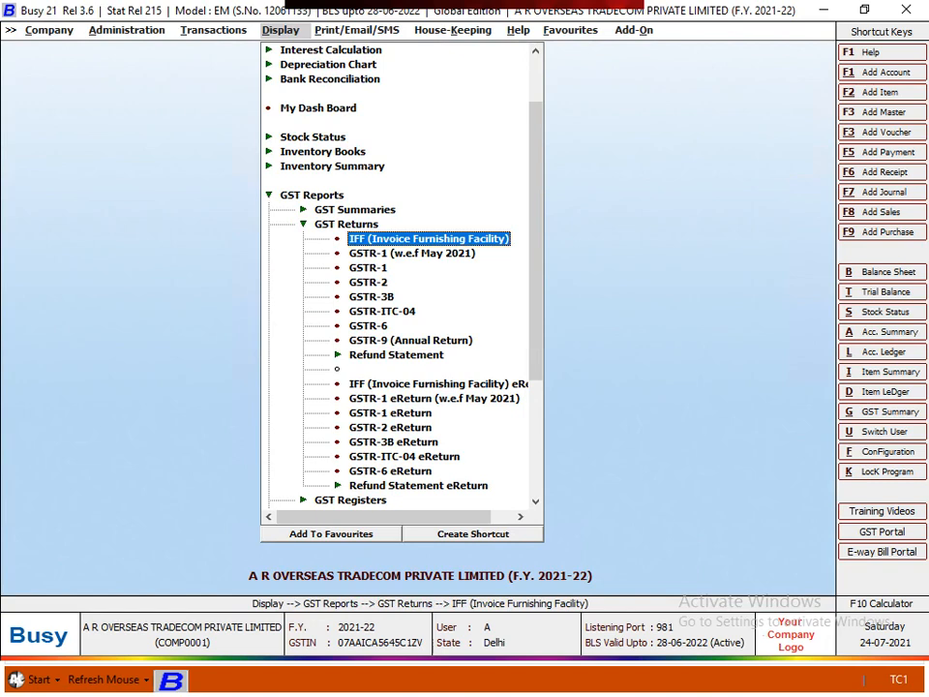
key("Down")
key("Down")
key("Return")
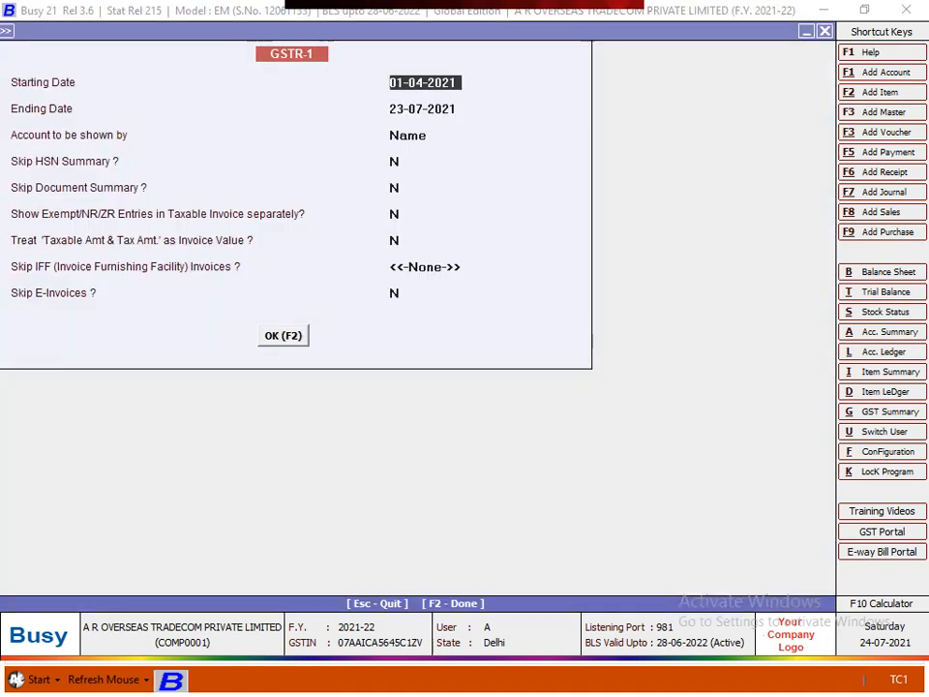
key("Return")
type("30")
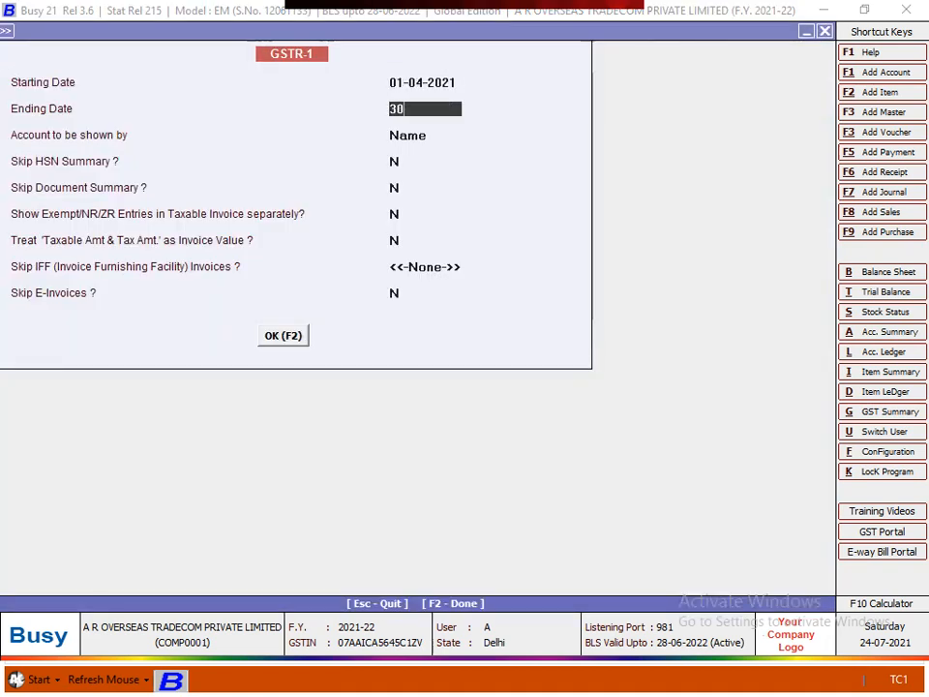
type("-04")
key("Return")
key("F2")
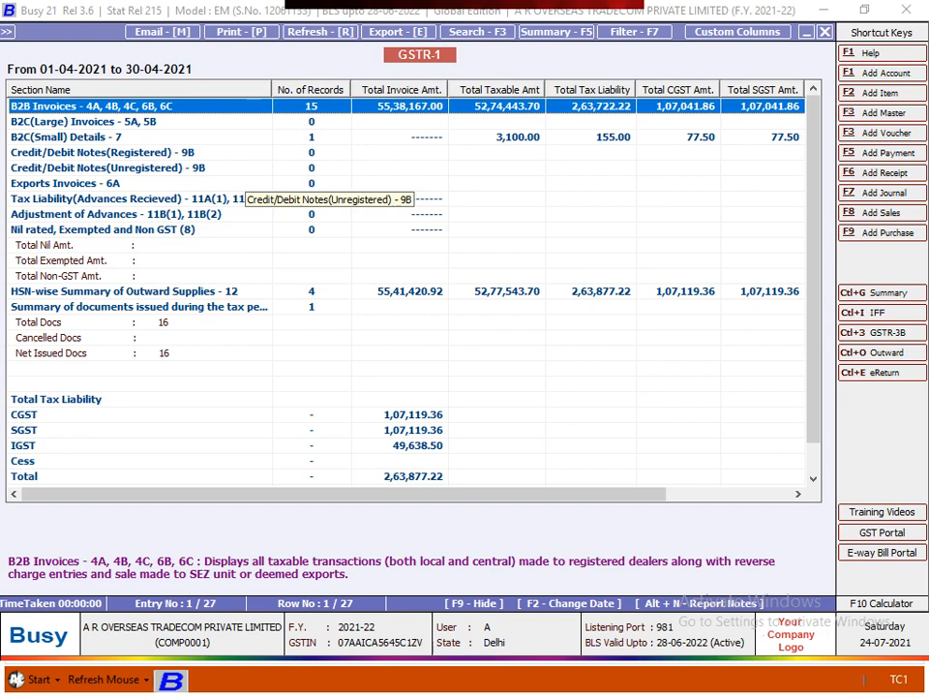
key("Down")
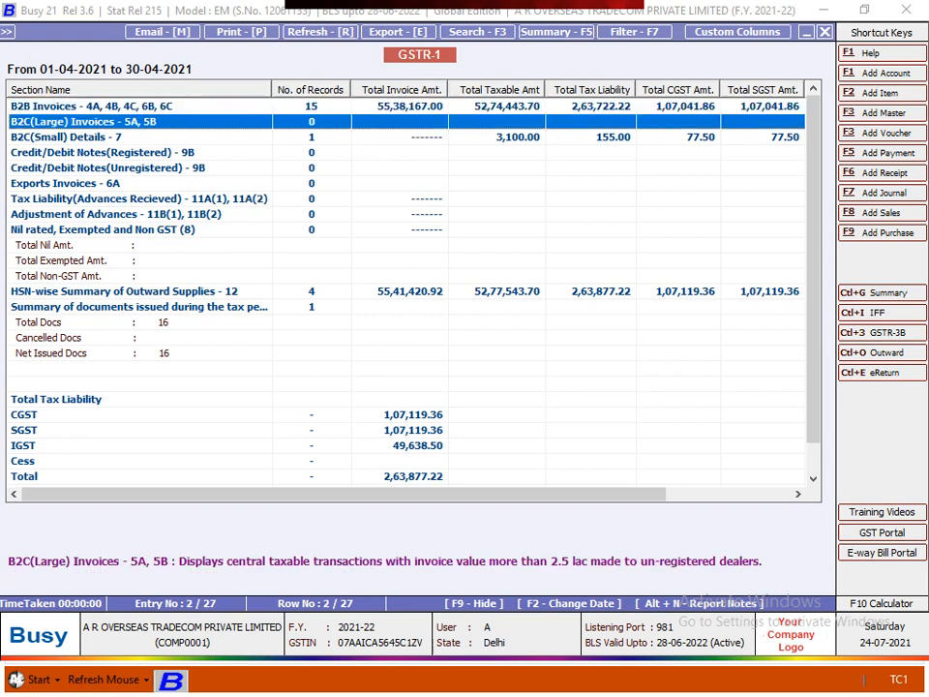
key("Up")
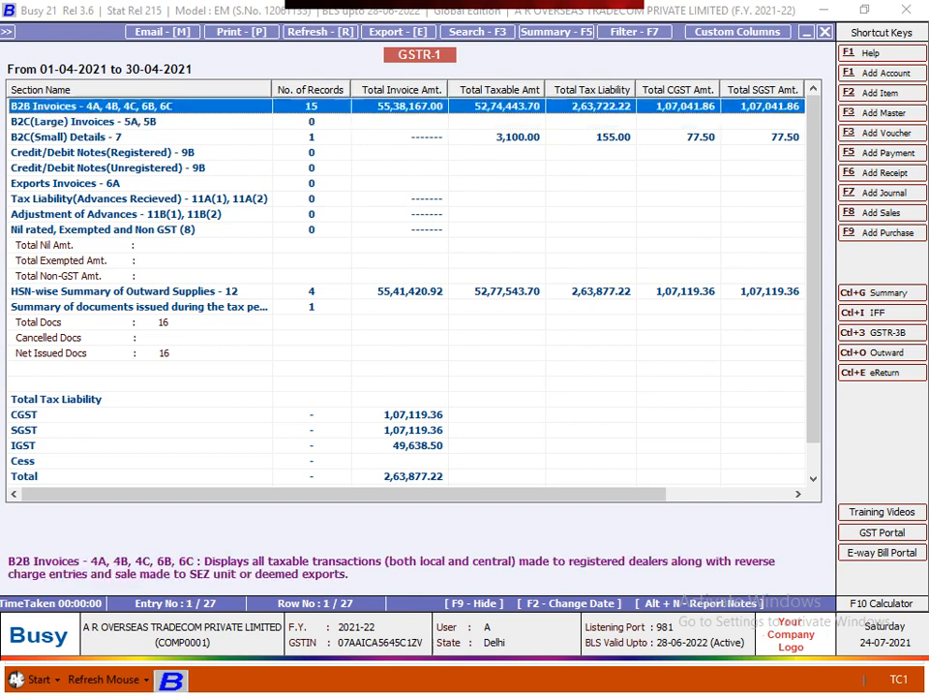
key("Down")
key("Down")
key("Down")
key("Escape")
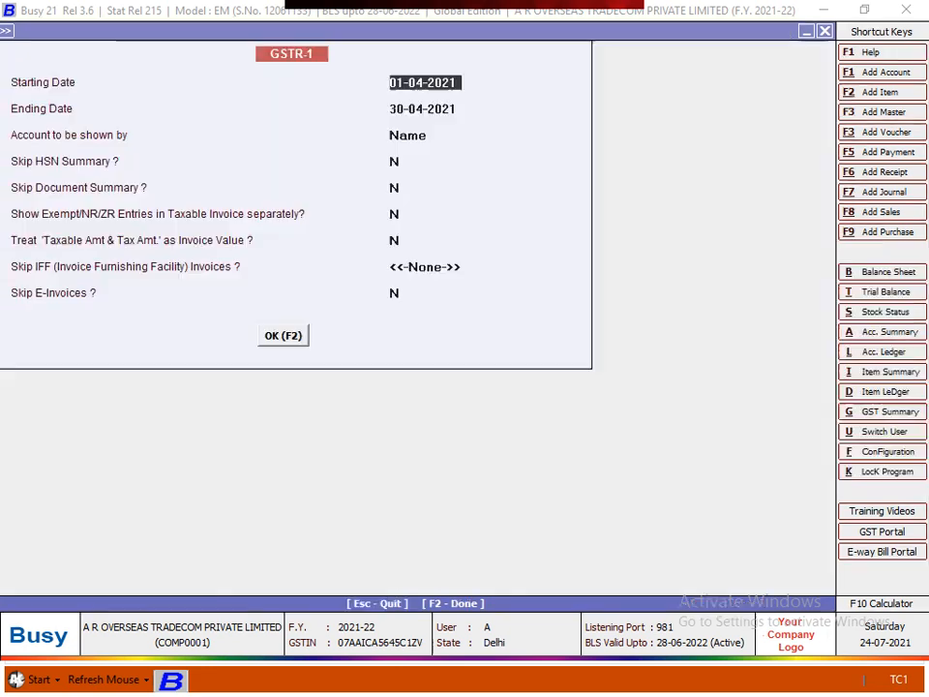
key("Return")
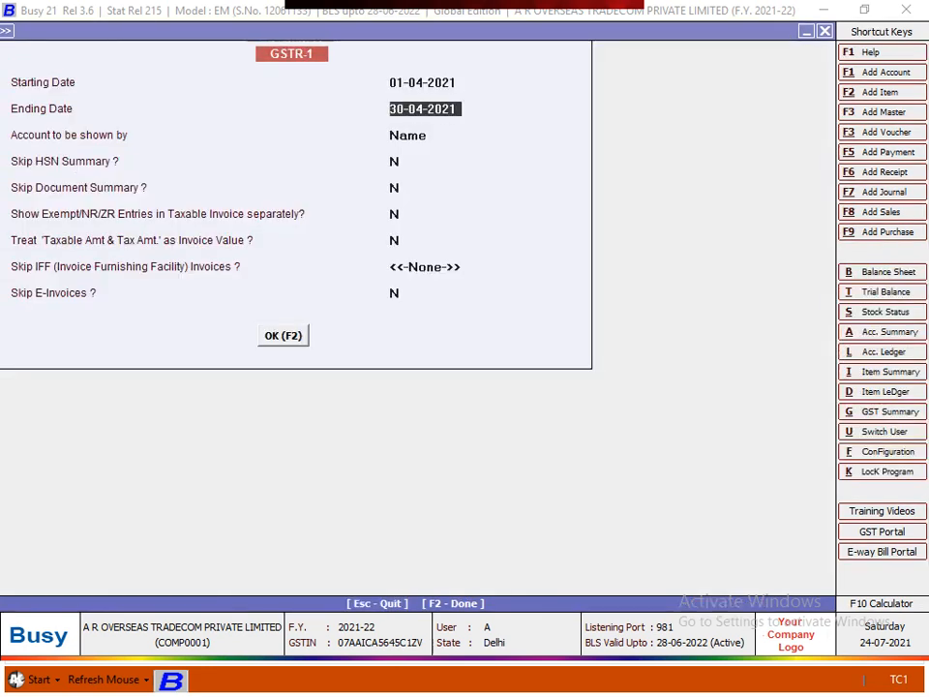
key("Return")
key("F2")
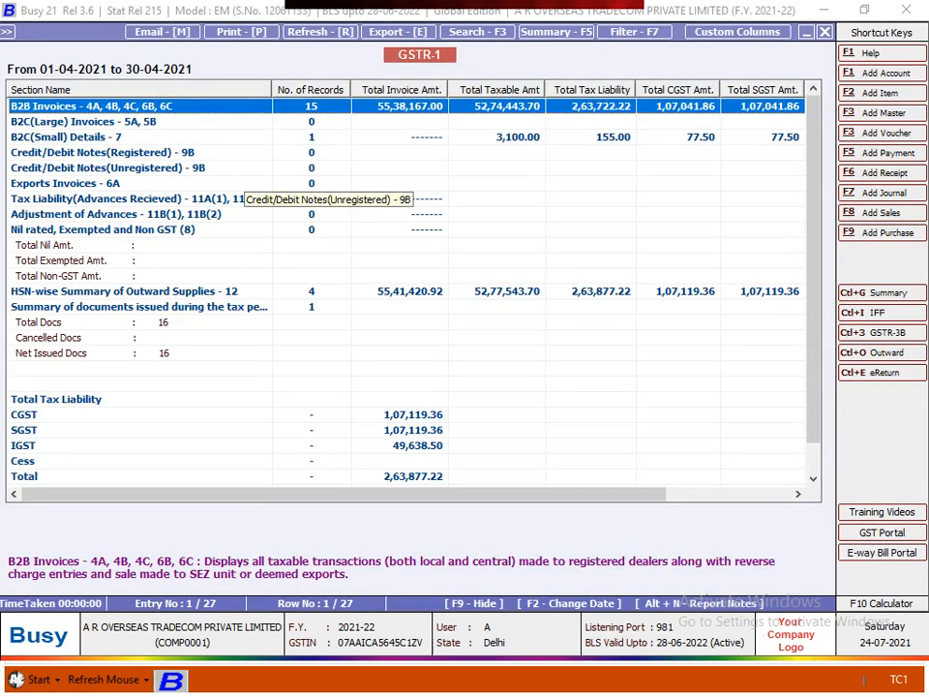
key("Down")
key("Down")
key("Down")
key("Down")
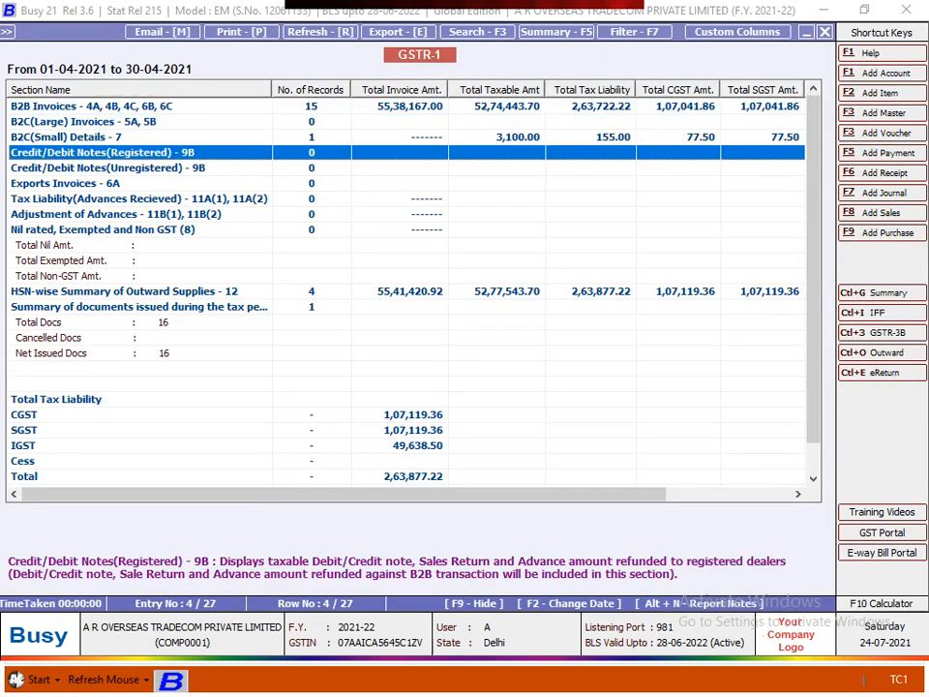
key("Up")
key("Down")
key("Up")
key("Down")
key("Escape")
key("Return")
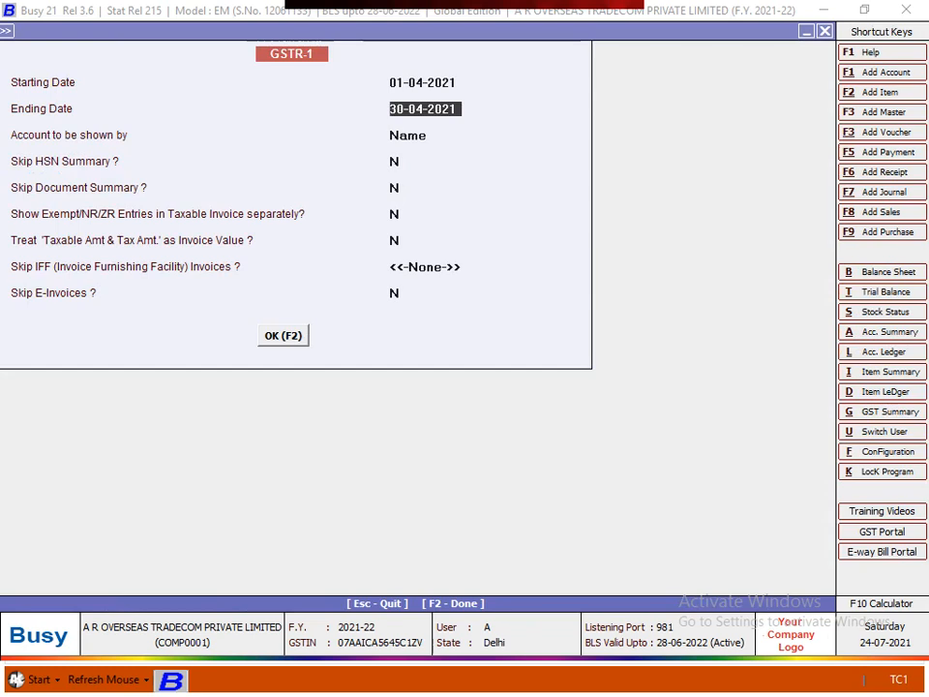
type("30")
key("Return")
key("Escape")
Generate GSTR-1 through 23-07-2021 and browse the Credit/Debit Notes and B2C(Small) rows
type("234")
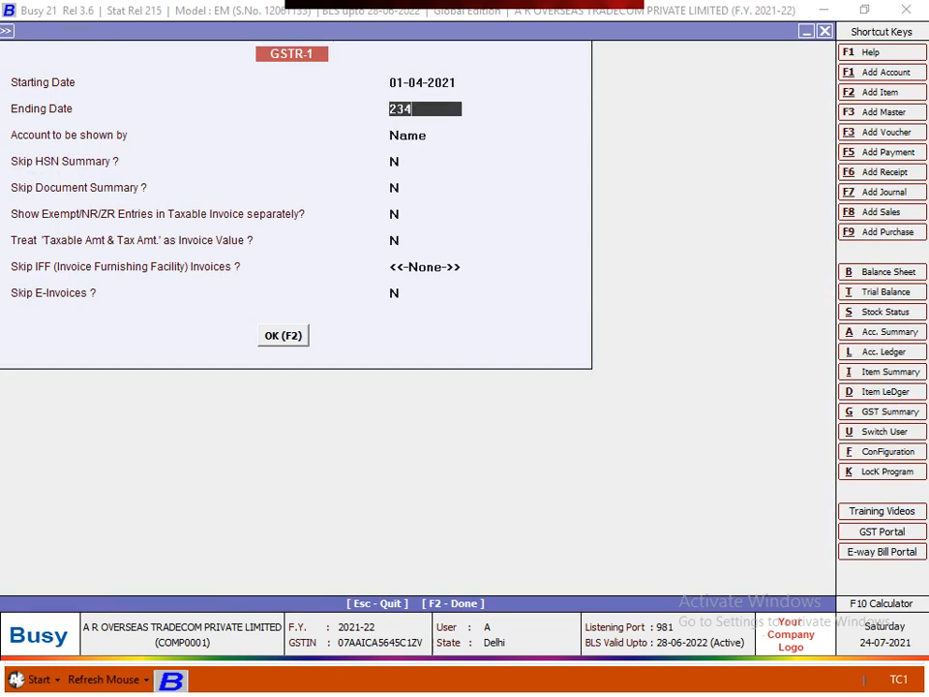
key("BackSpace")
type(".7")
key("F2")
key("Down")
key("Down")
key("Down")
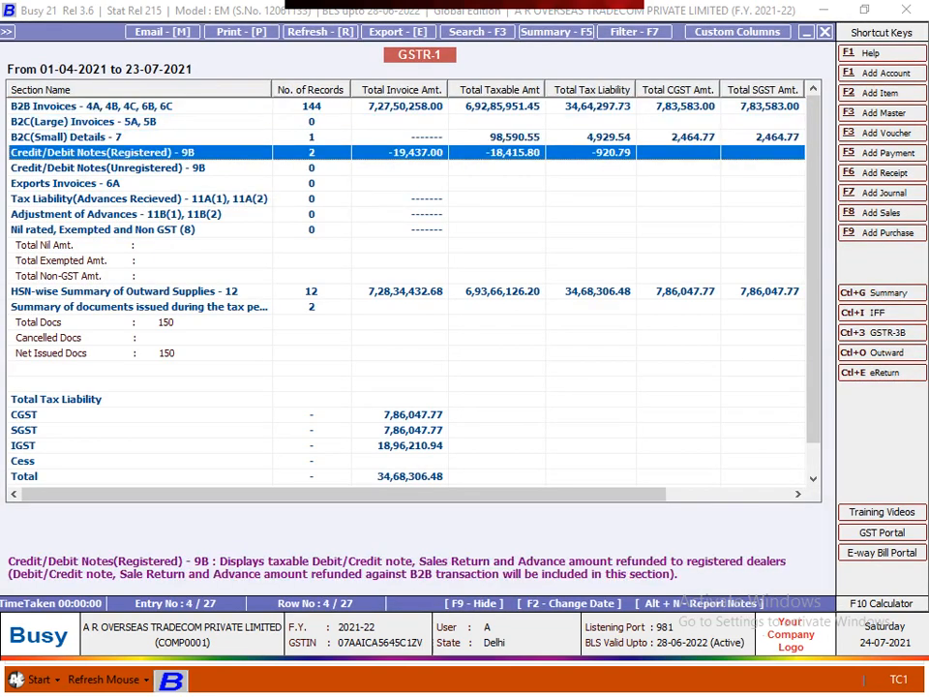
key("Down")
key("Up")
key("Up")
key("Down")
Change the ending date to 30-04-2021 and regenerate the GSTR-1 summary for April
key("Escape")
type("30")
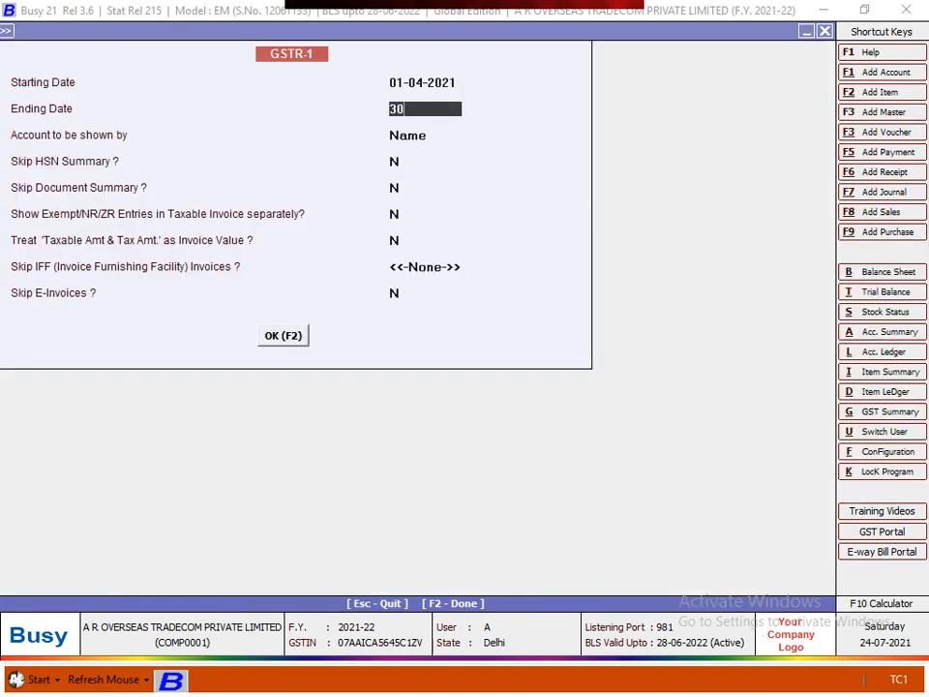
type(".4")
key("Return")
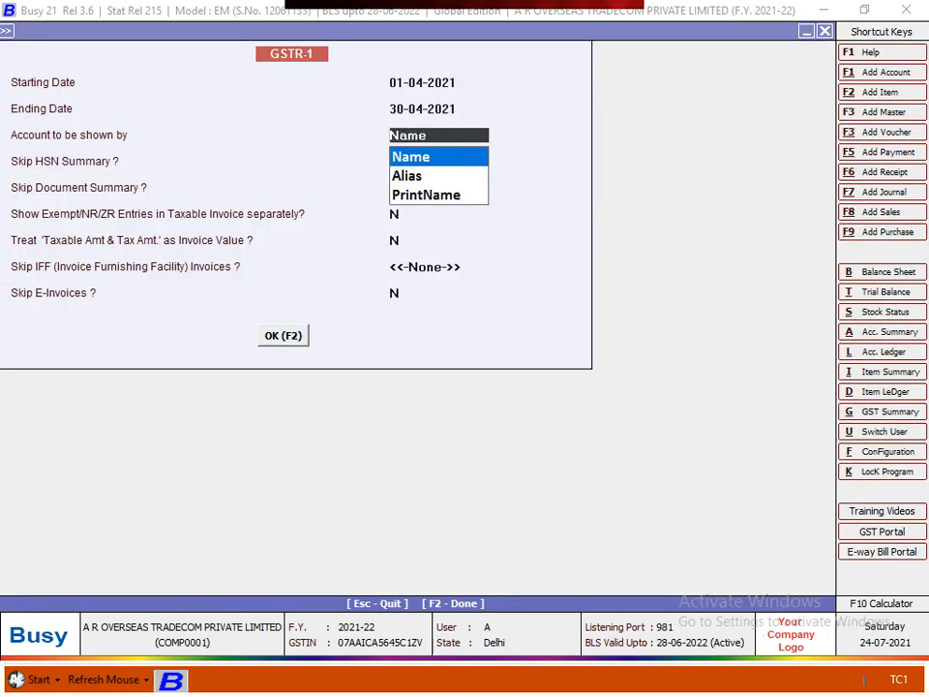
key("F2")
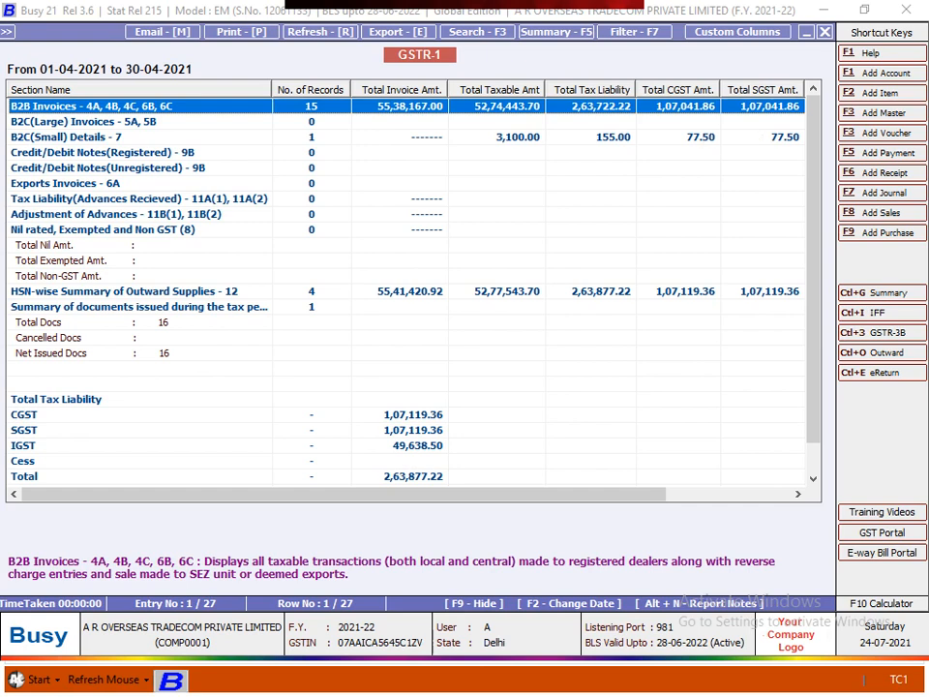
Step through the Credit/Debit Notes and B2C(Small) rows, then open the HSN-wise Summary
left_click(406, 168)
left_click(406, 138)
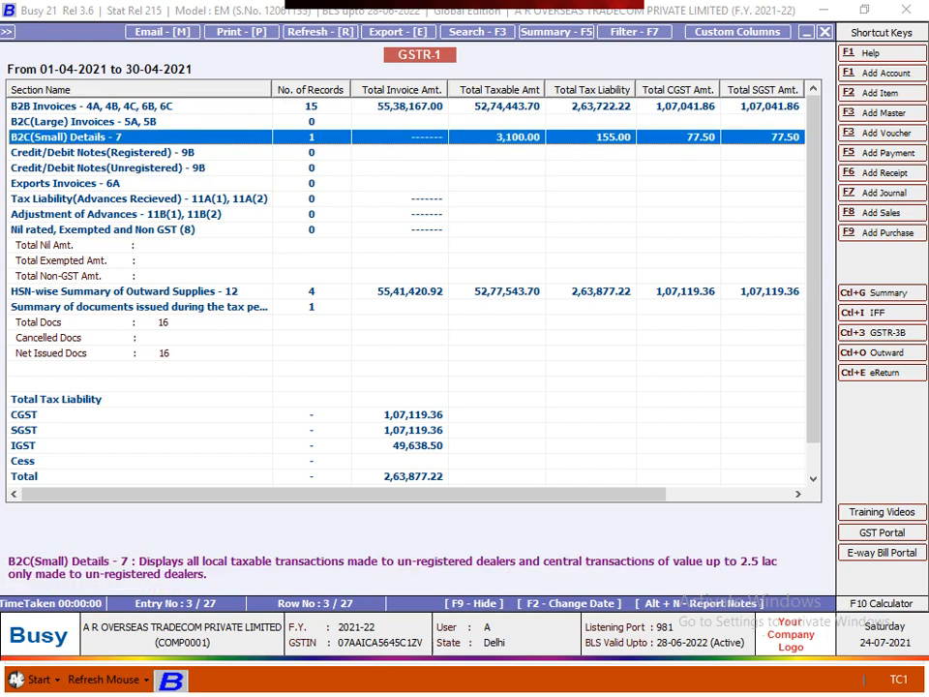
left_click(406, 291)
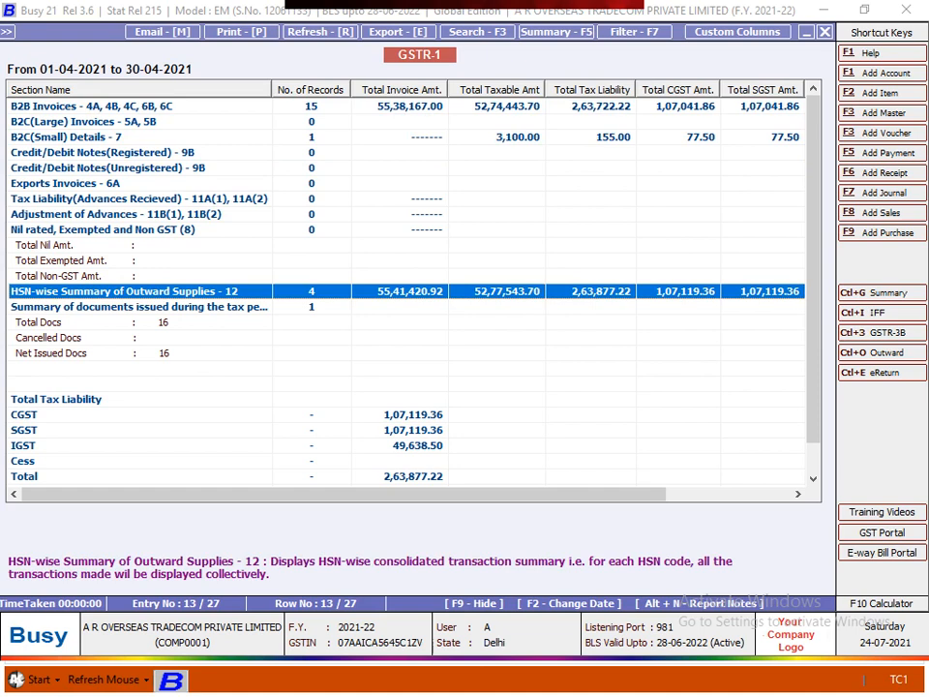
key("Return")
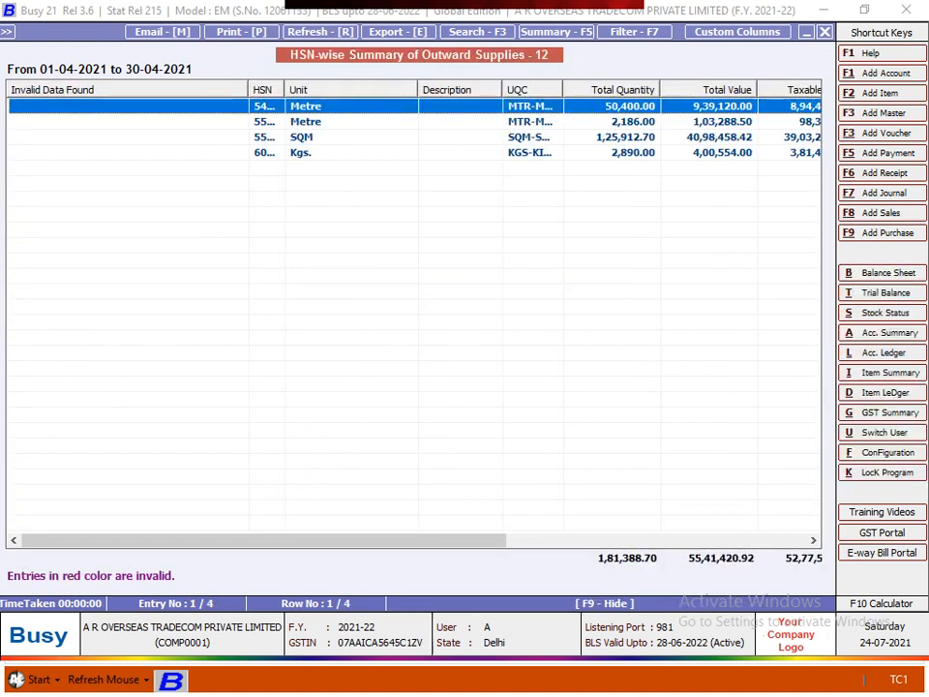
Widen the HSN and UQC columns, scroll to the tax columns, then return to GSTR-1
key("Right")
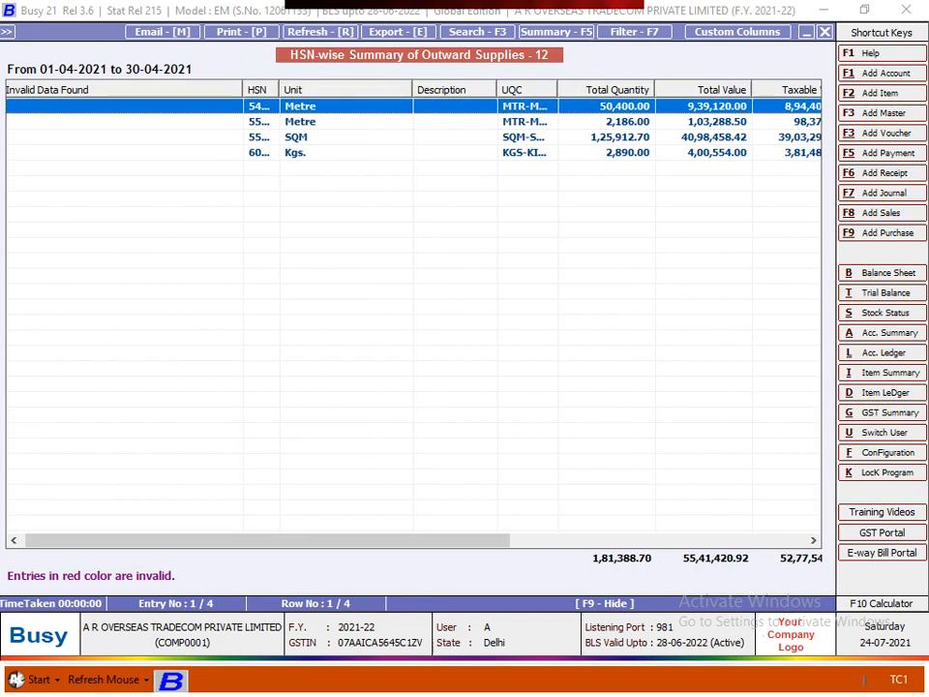
left_click_drag(279, 90, 322, 90)
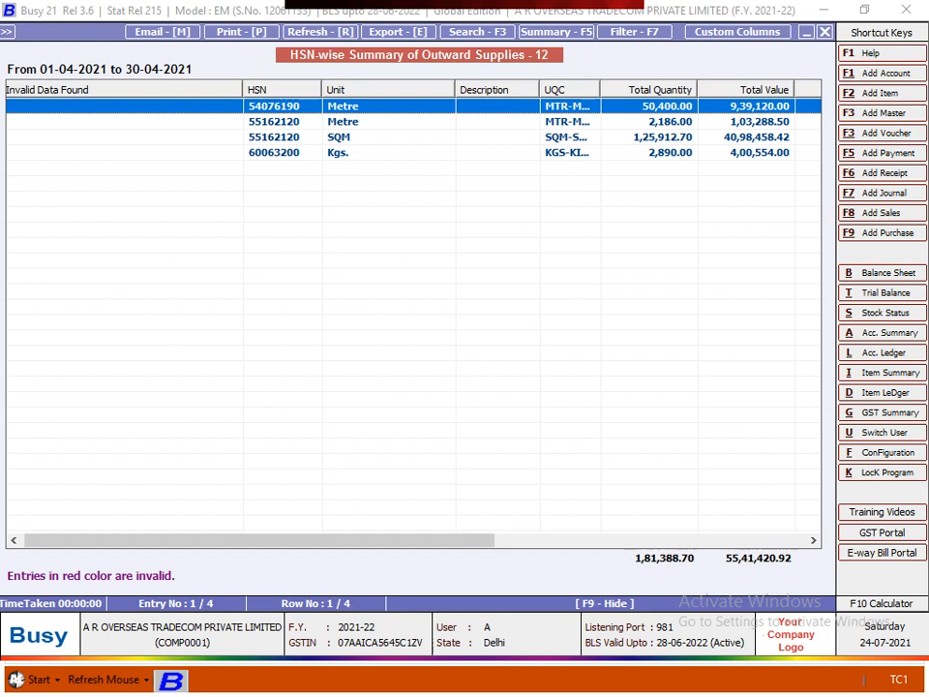
left_click(342, 137)
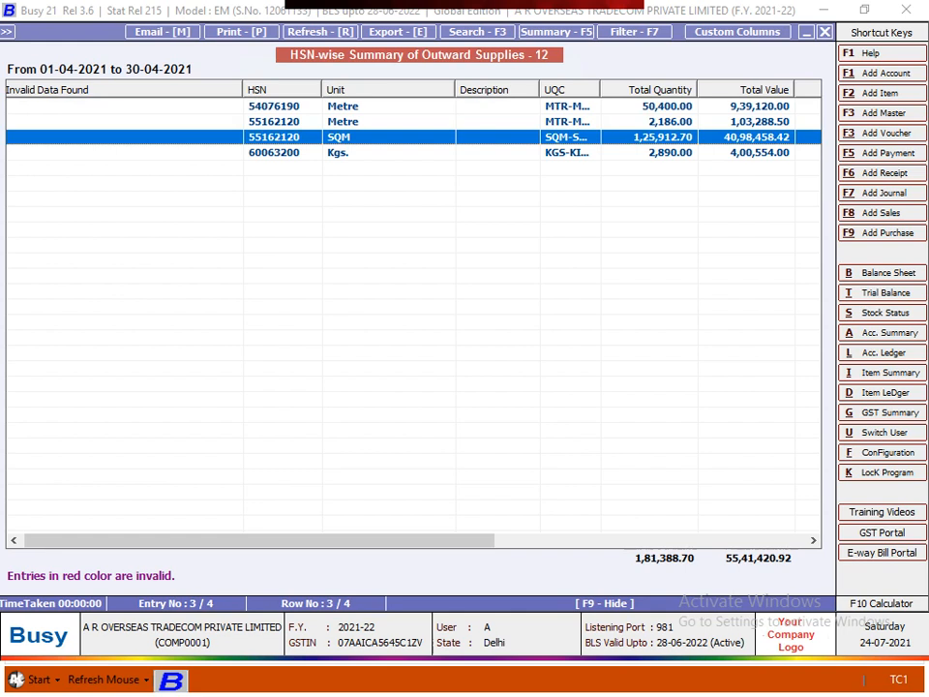
left_click_drag(600, 89, 640, 89)
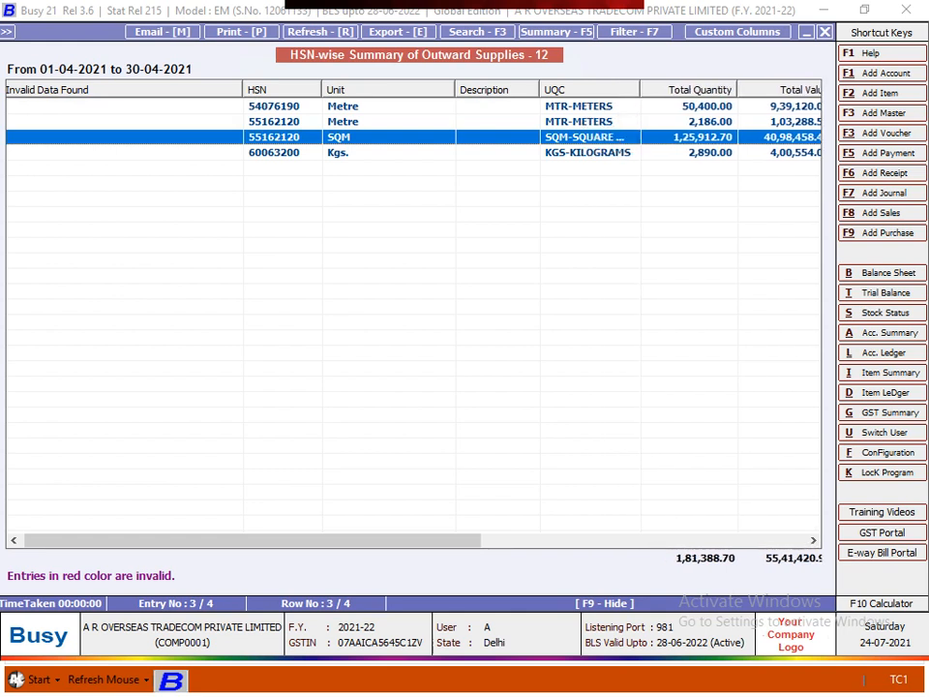
left_click_drag(290, 539, 616, 540)
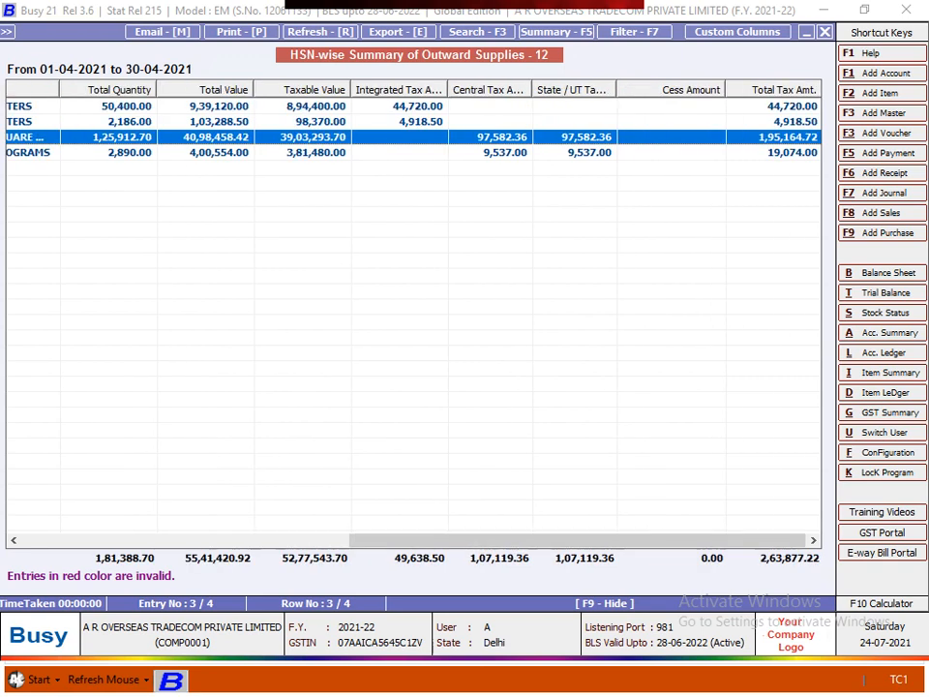
key("Escape")
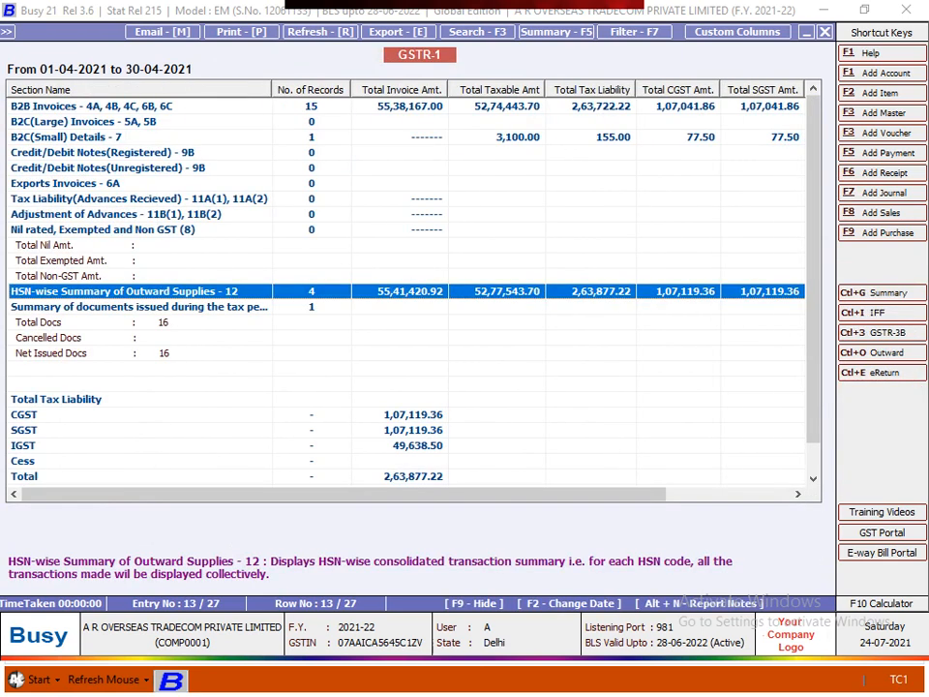
Open the documents-issued summary and widen Sr. No. To and From to show AROTPL/T1/2021–AROTPL/T16/2021
key("Down")
key("Return")
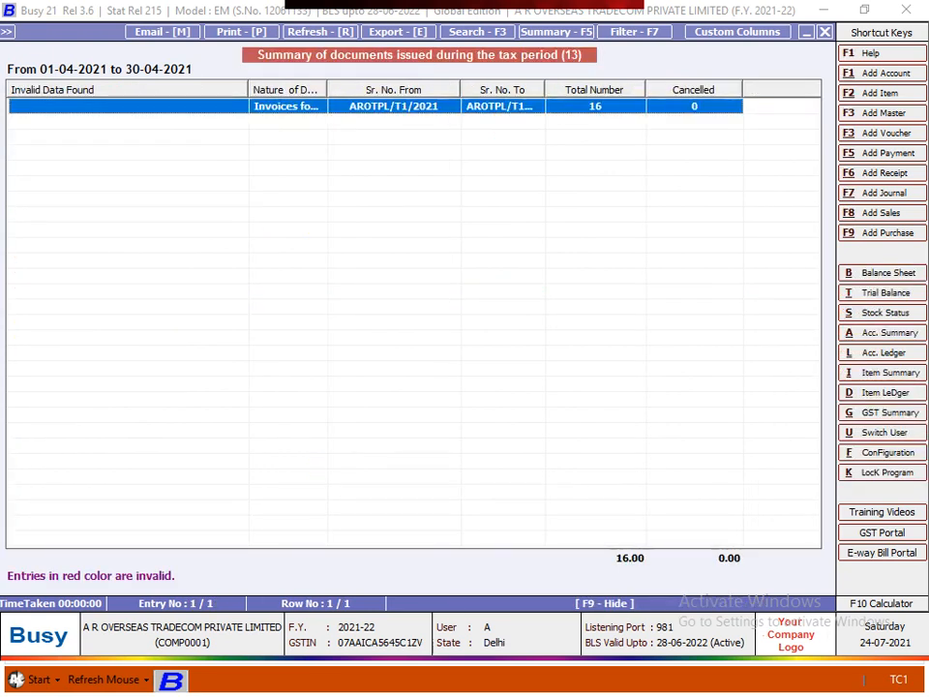
left_click_drag(545, 89, 572, 89)
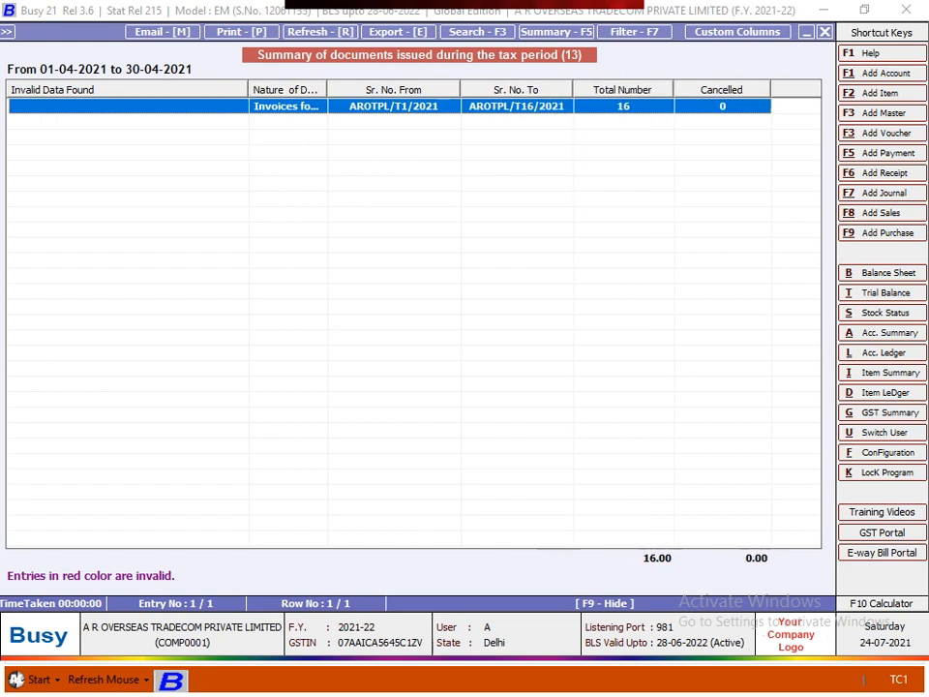
left_click_drag(461, 89, 481, 89)
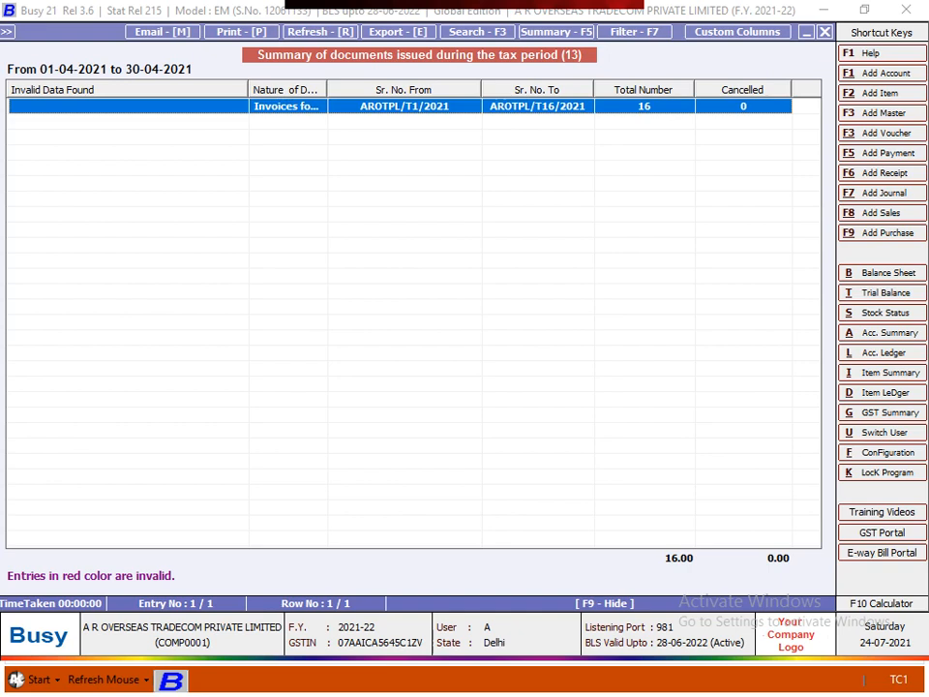
Back in April GSTR-1, step through CGST, SGST, IGST, Cess and total liability, then close the report
key("Escape")
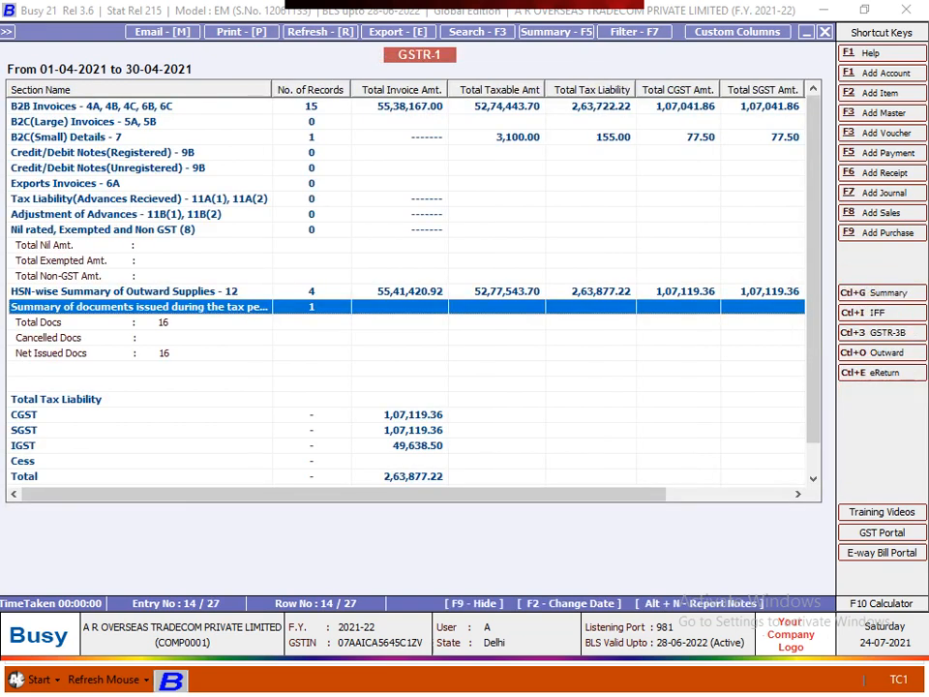
key("Down")
key("Down")
key("Down")
key("Down")
key("Down")
key("Down")
key("Down")
key("Down")
key("Down")
key("Down")
key("Down")
key("Down")
key("Down")
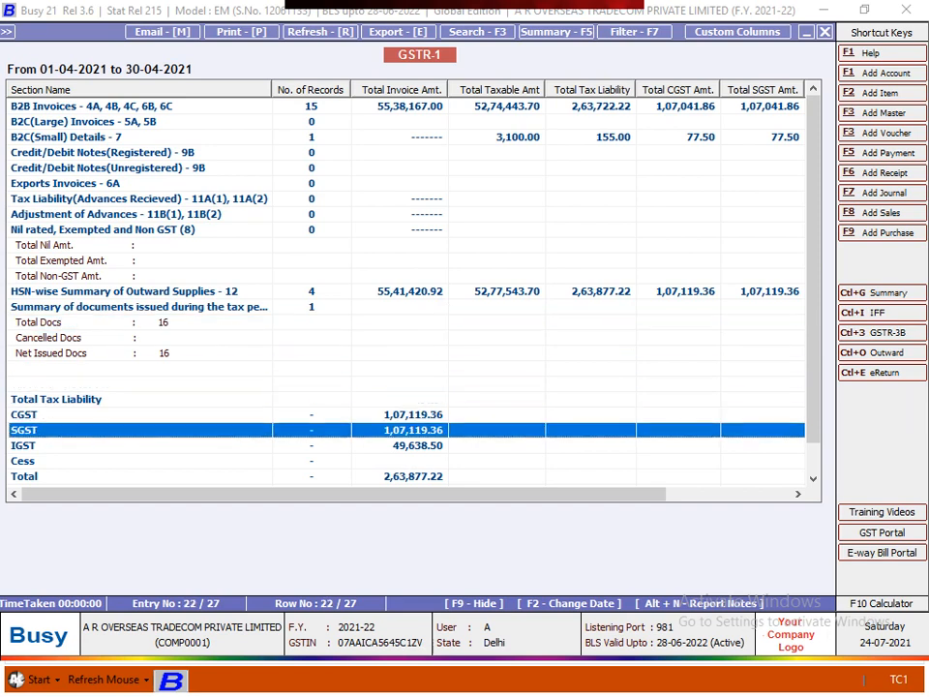
key("Up")
key("Up")
key("Up")
key("Up")
key("Up")
key("Up")
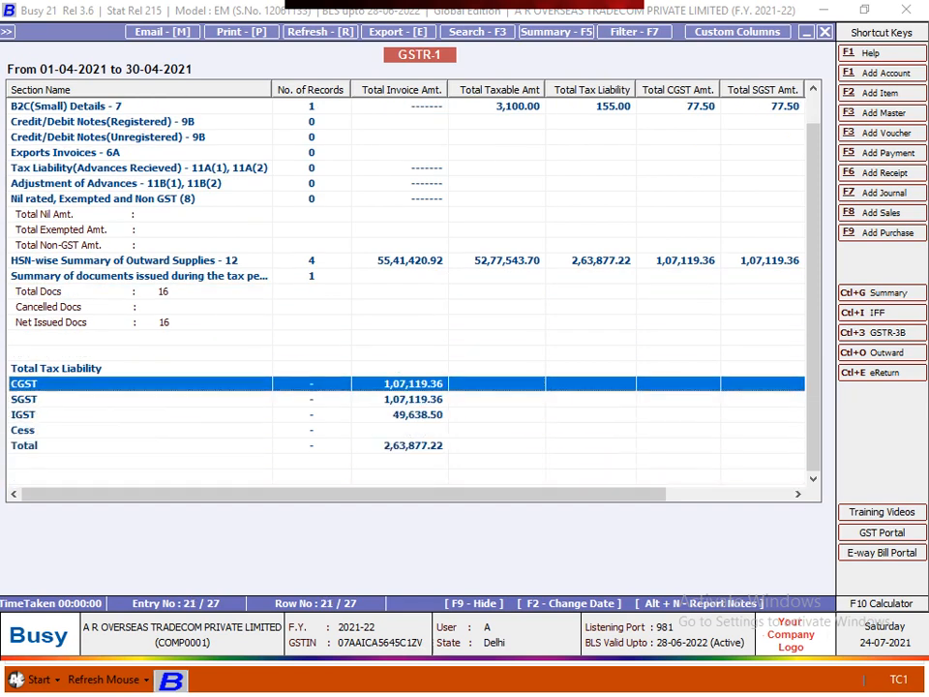
key("Down")
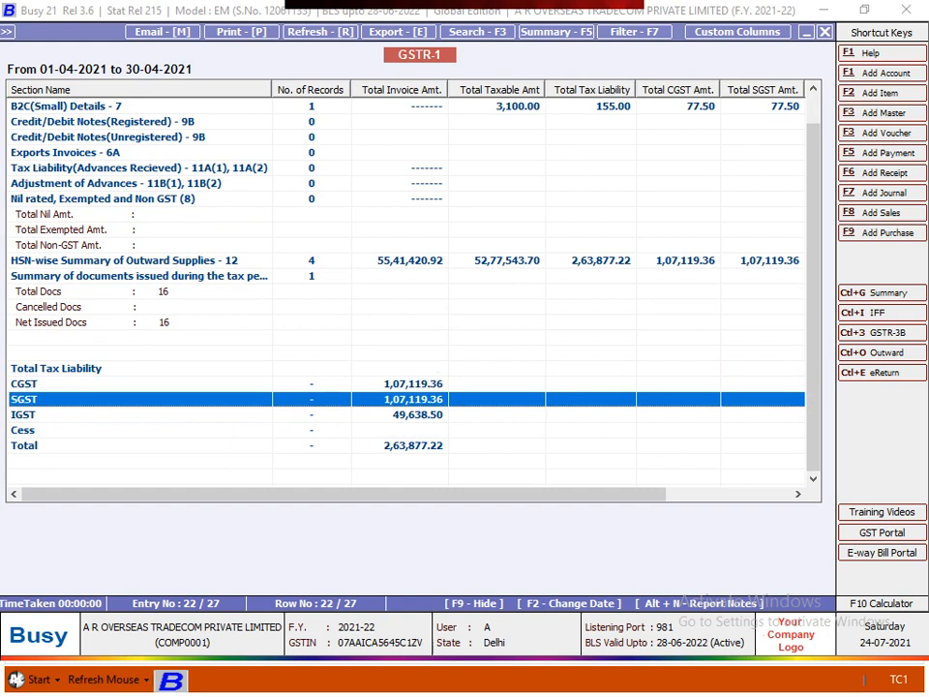
key("Down")
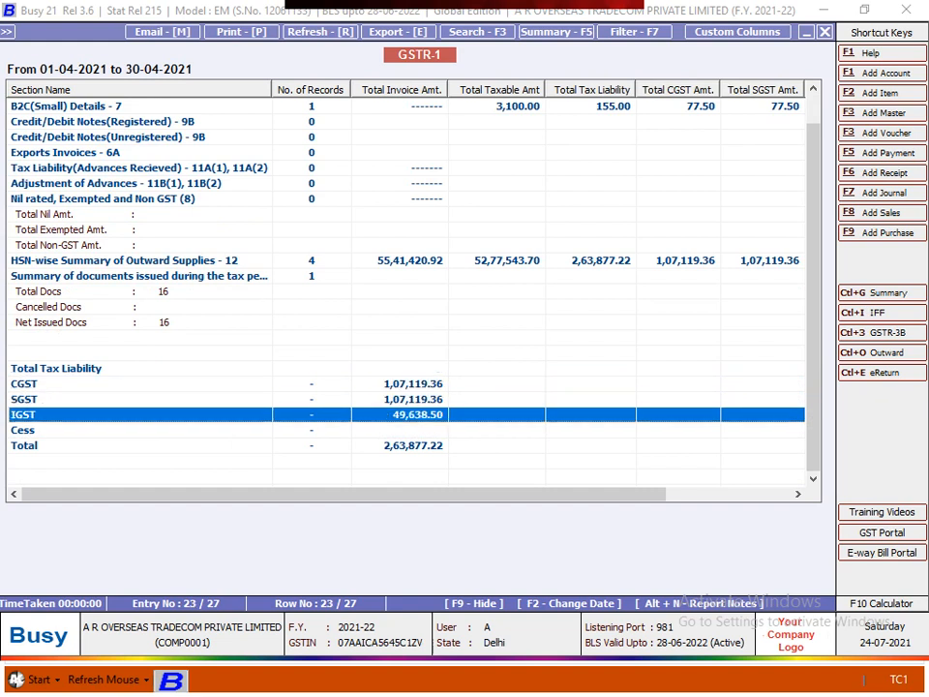
key("Down")
key("Down")
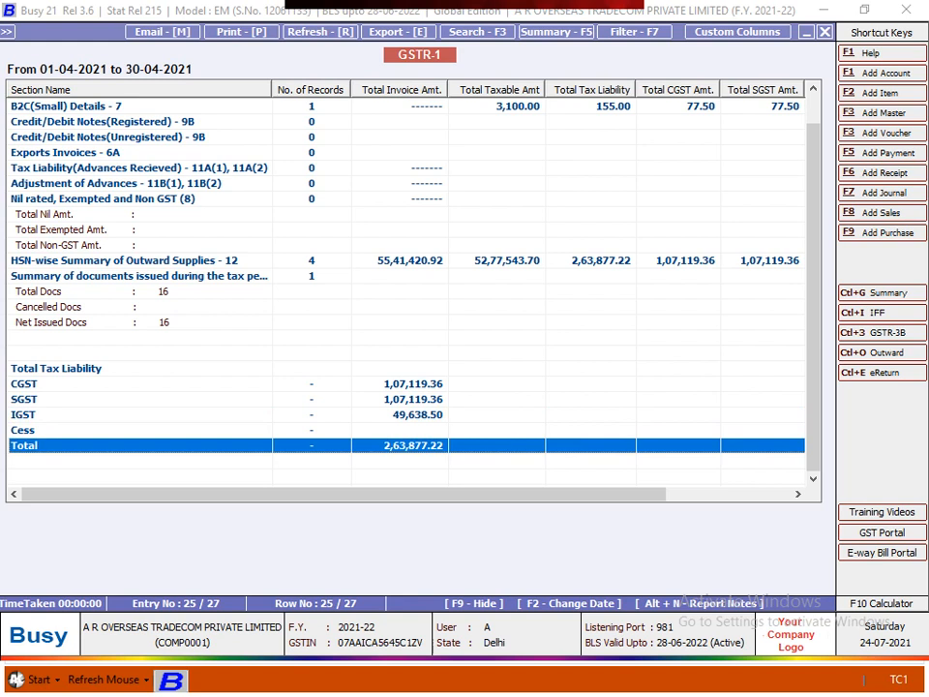
key("Up")
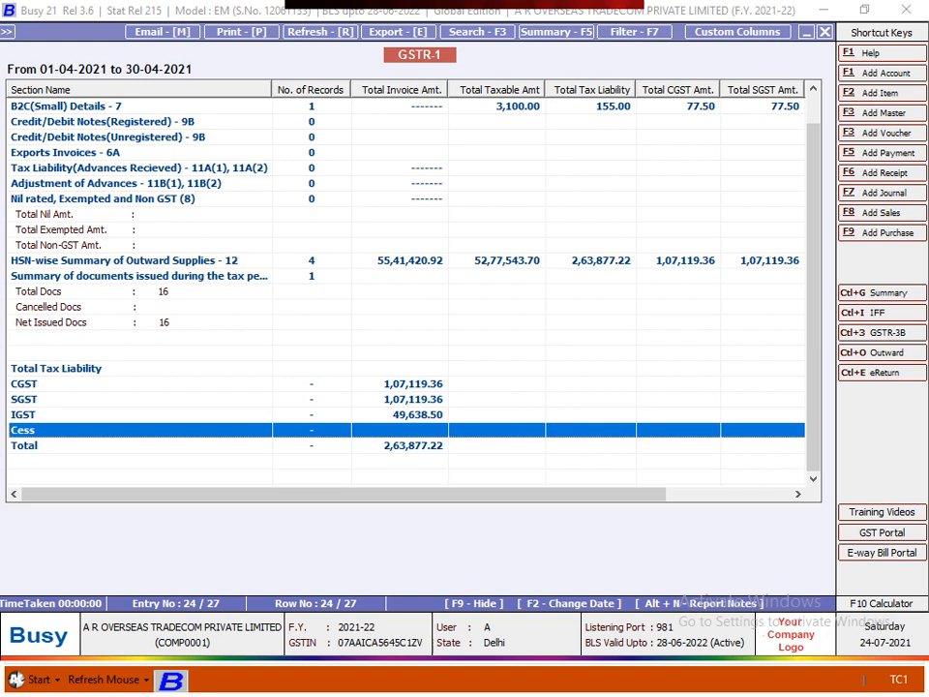
key("Down")
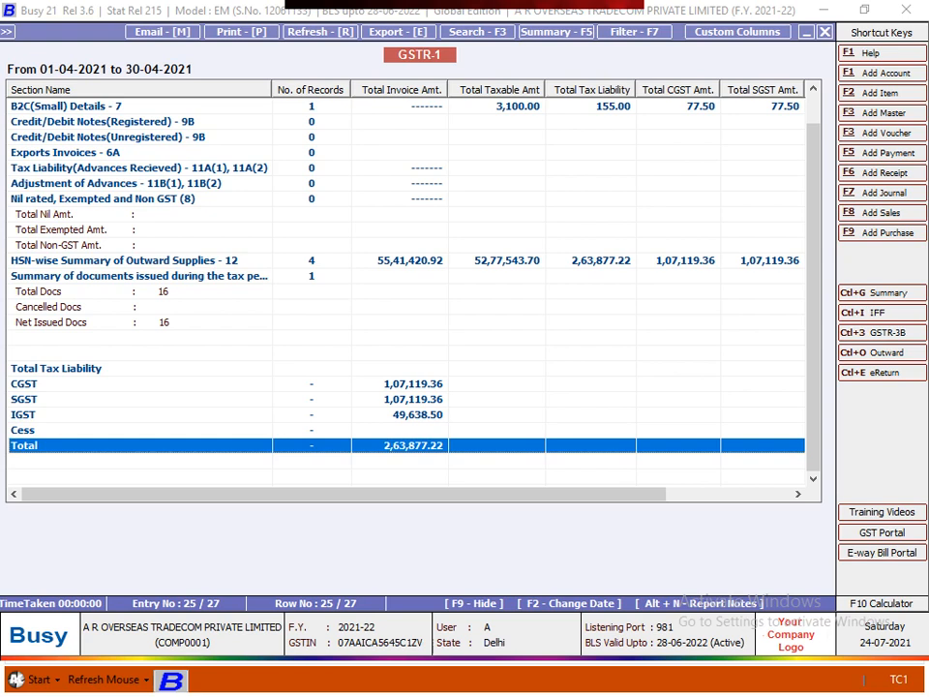
key("Up")
key("Up")
key("Up")
key("Up")
key("Up")
key("Up")
key("Up")
key("Up")
key("Up")
key("Up")
key("Up")
key("Up")
key("Up")
key("Up")
key("Up")
key("Up")
key("Up")
key("Up")
key("Up")
key("Up")
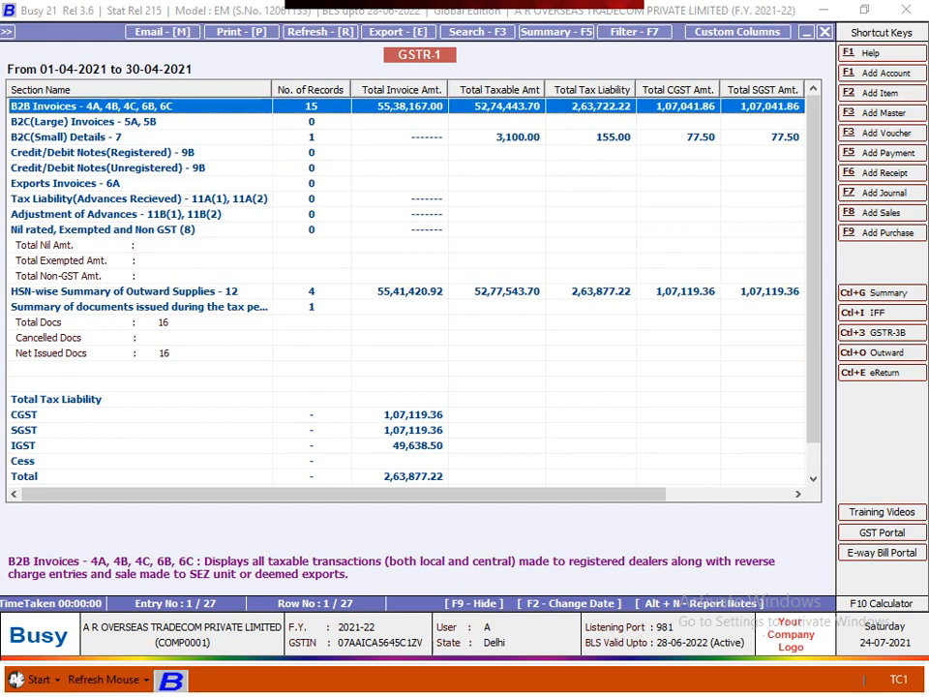
key("Escape")
Close GSTR-1 and move through the Display > GST Returns list to the GSTR-1 eReturn entry
key("Escape")
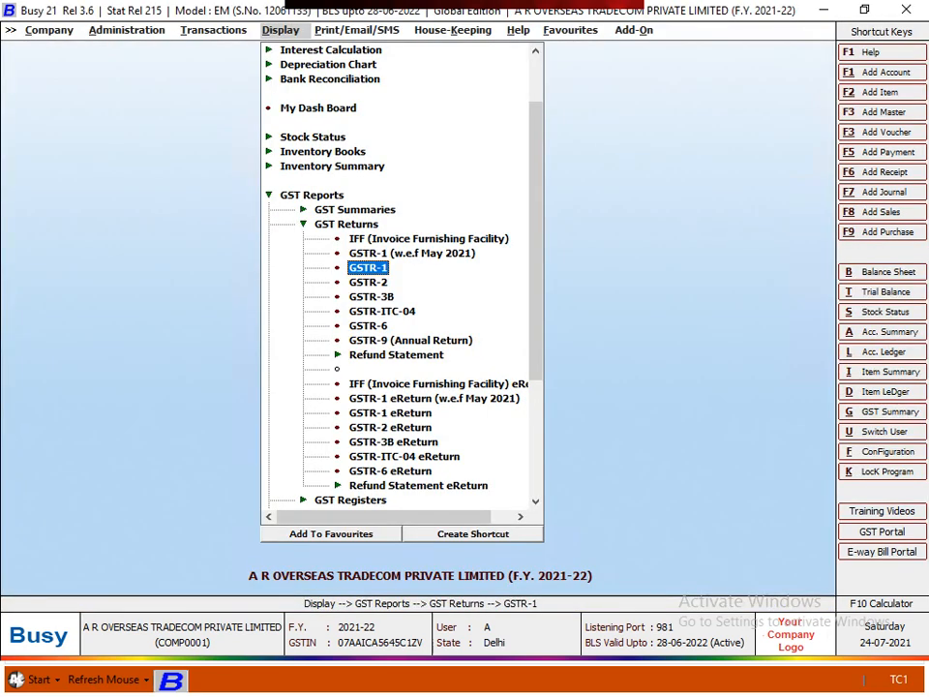
key("Escape")
key("Down")
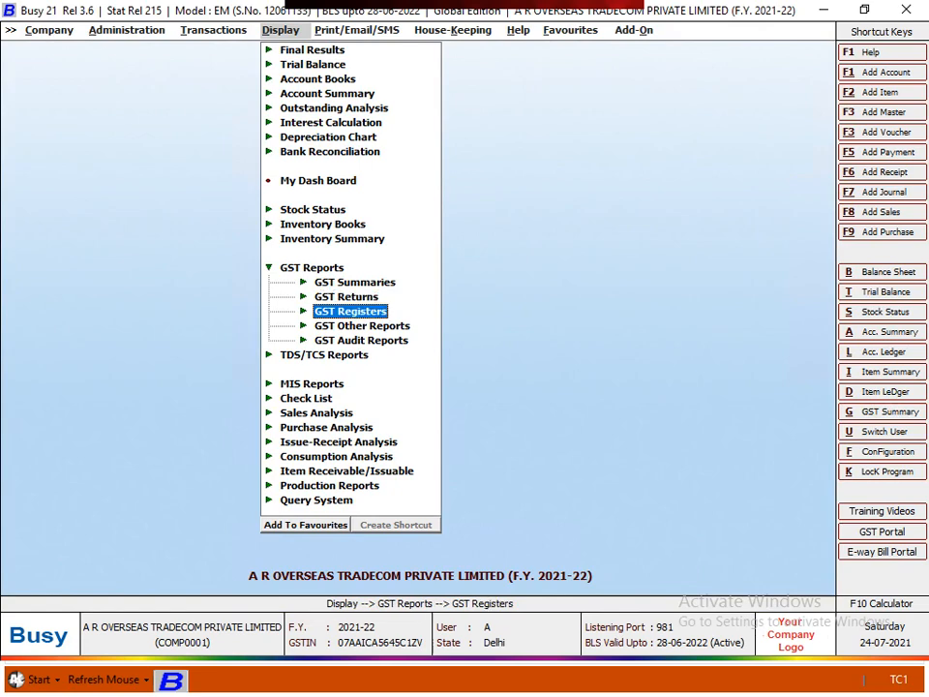
key("Up")
key("Return")
key("Down")
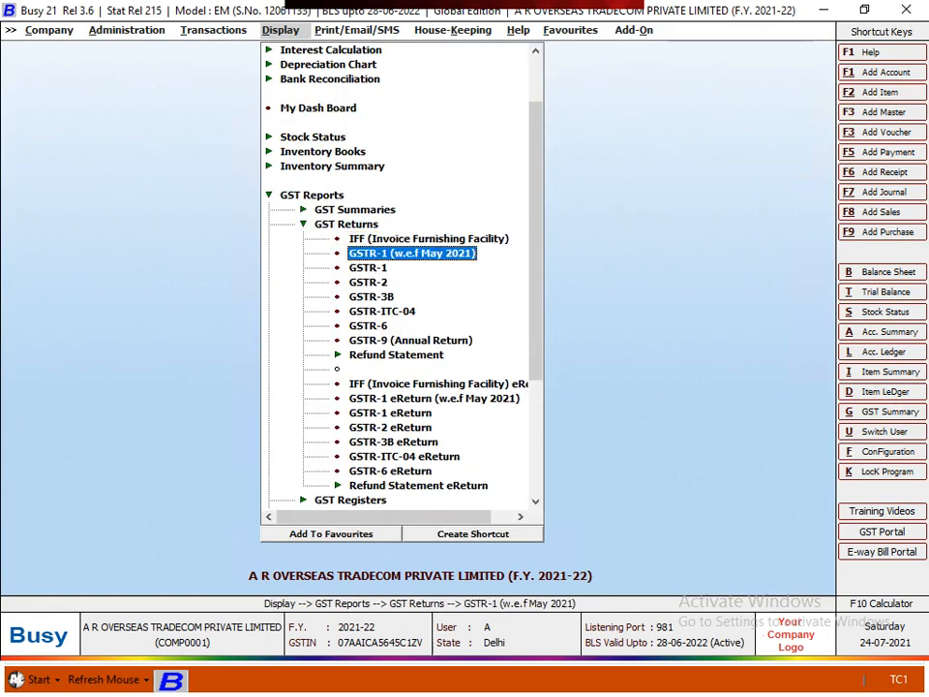
key("Down")
key("Down")
key("Down")
key("Down")
key("Down")
key("Down")
key("Down")
key("Down")
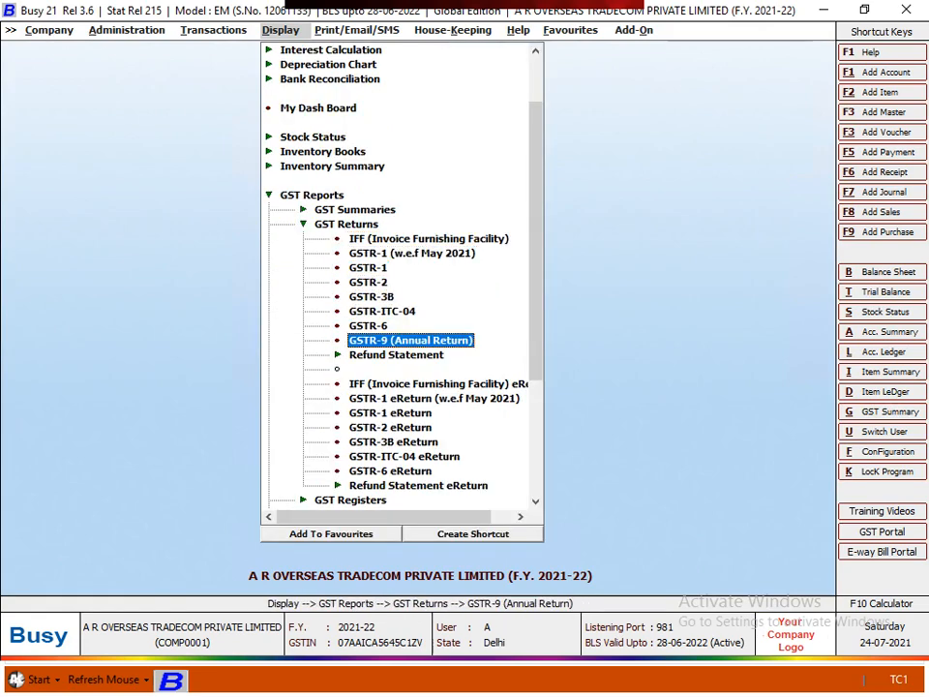
key("Down")
key("Down")
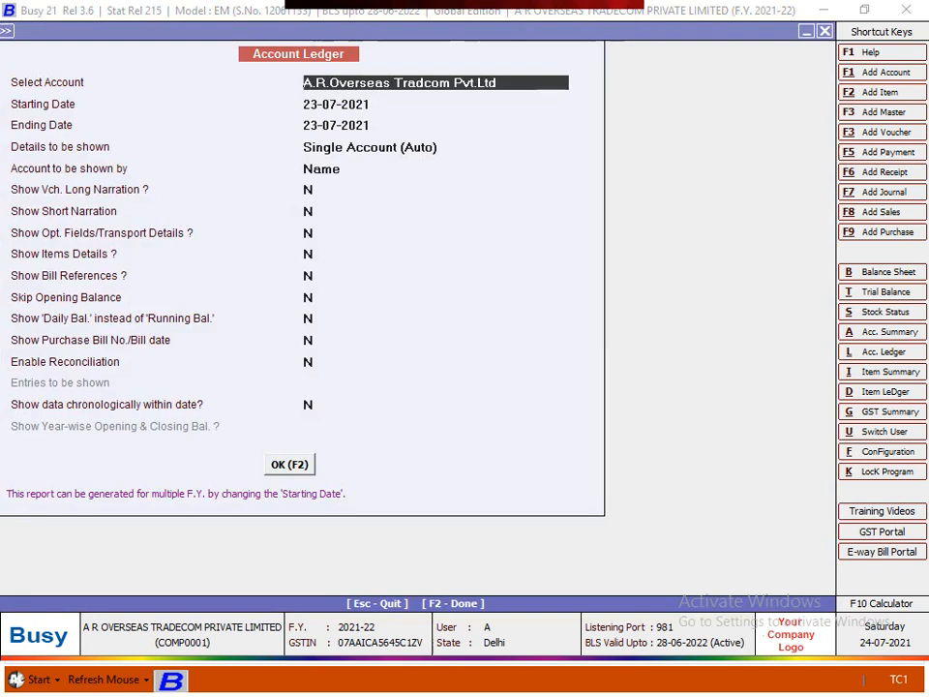
View the customer's 23-07-2021 ledger and its 1,47,000.00 sale voucher, then close both
key("Return")
key("F2")
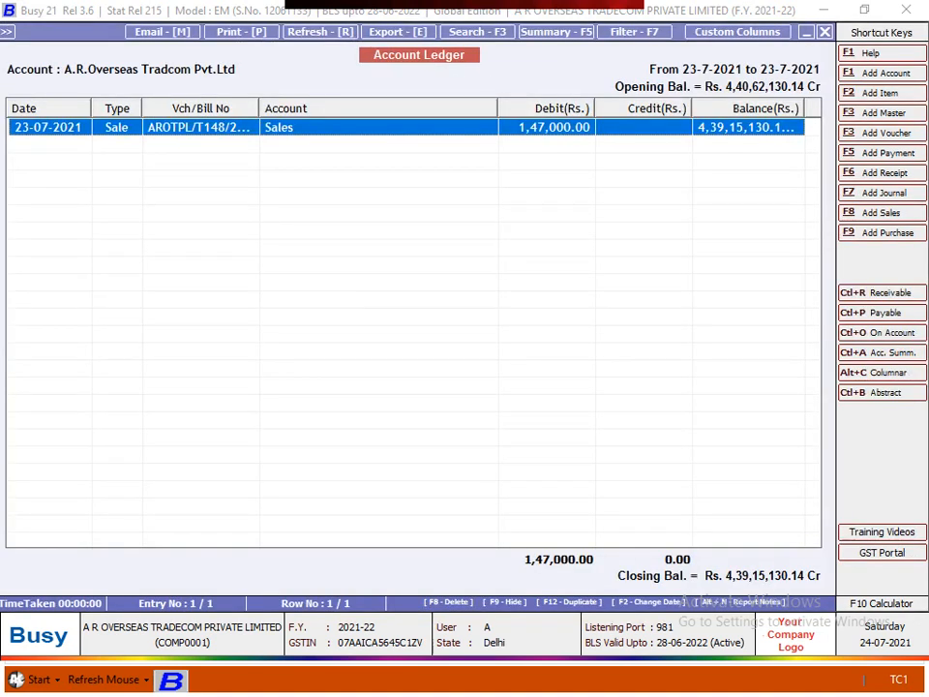
key("Return")
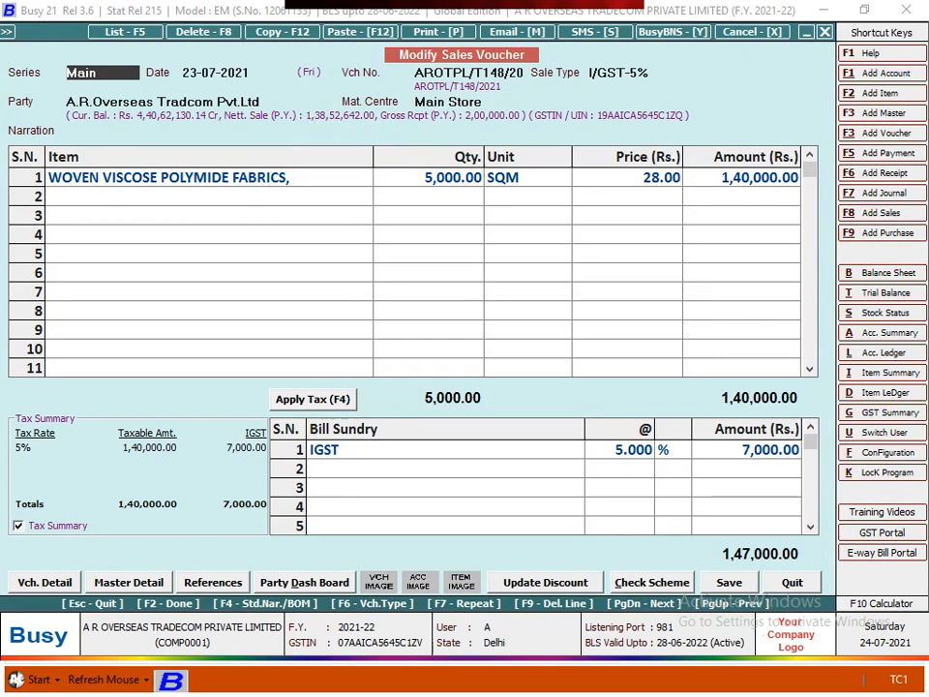
key("Escape")
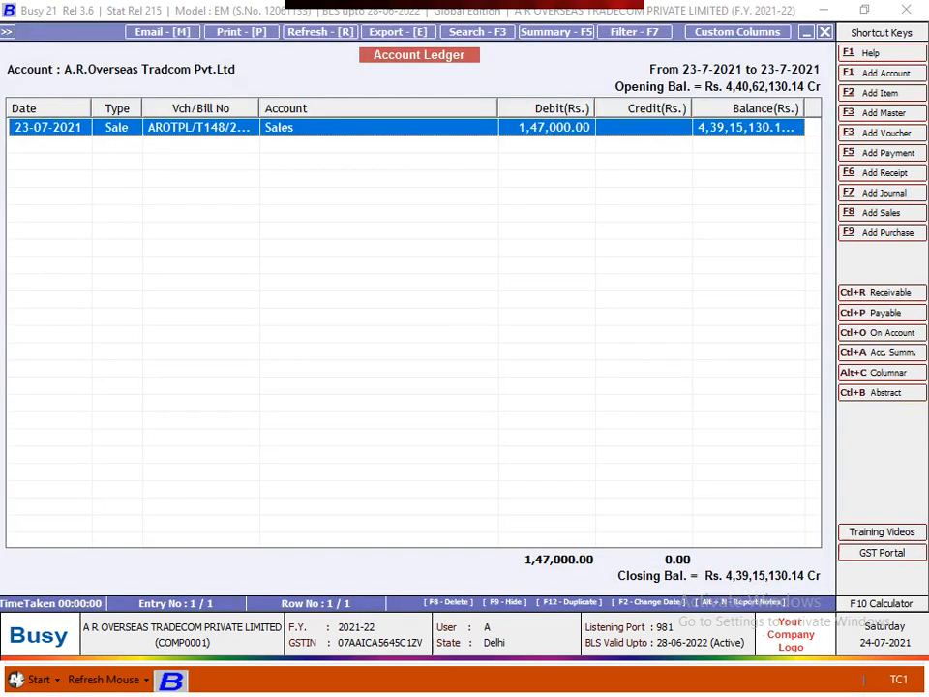
key("Escape")
key("Escape")
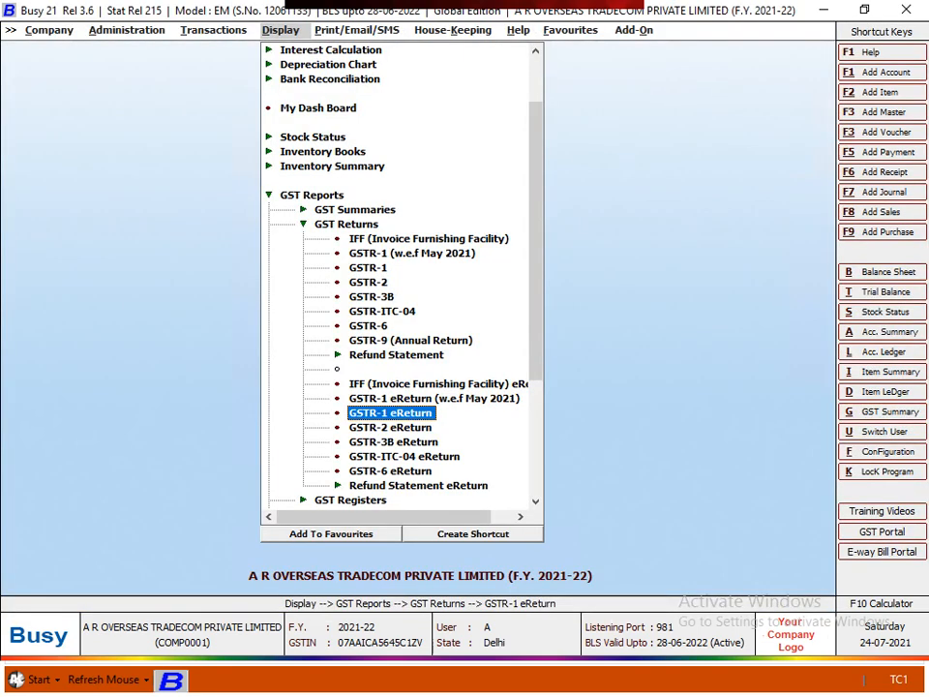
Open GSTR-1 eReturn as JSON from 01-04-2021 and enter 30.4 as the ending date
key("Escape")
key("Return")
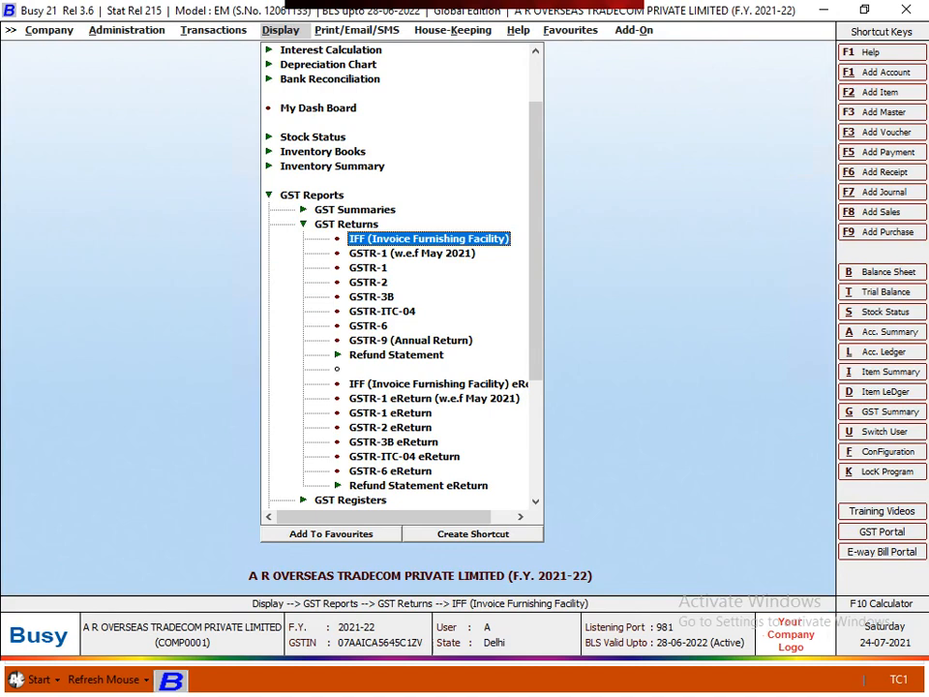
key("Down")
key("Down")
key("Down")
key("Down")
key("Down")
key("Down")
key("Down")
key("Down")
key("Down")
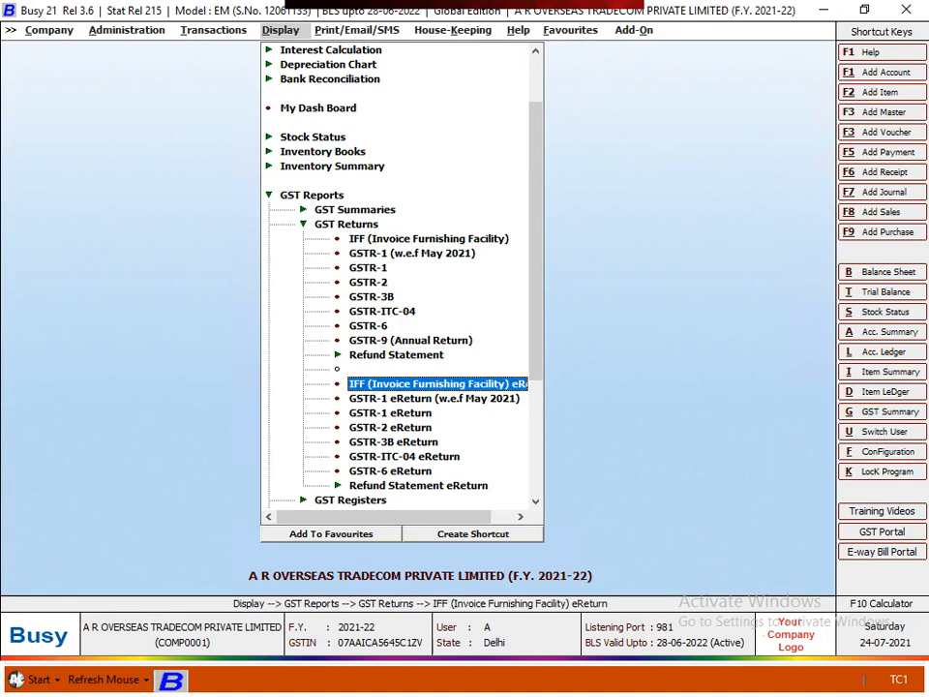
key("Down")
key("Down")
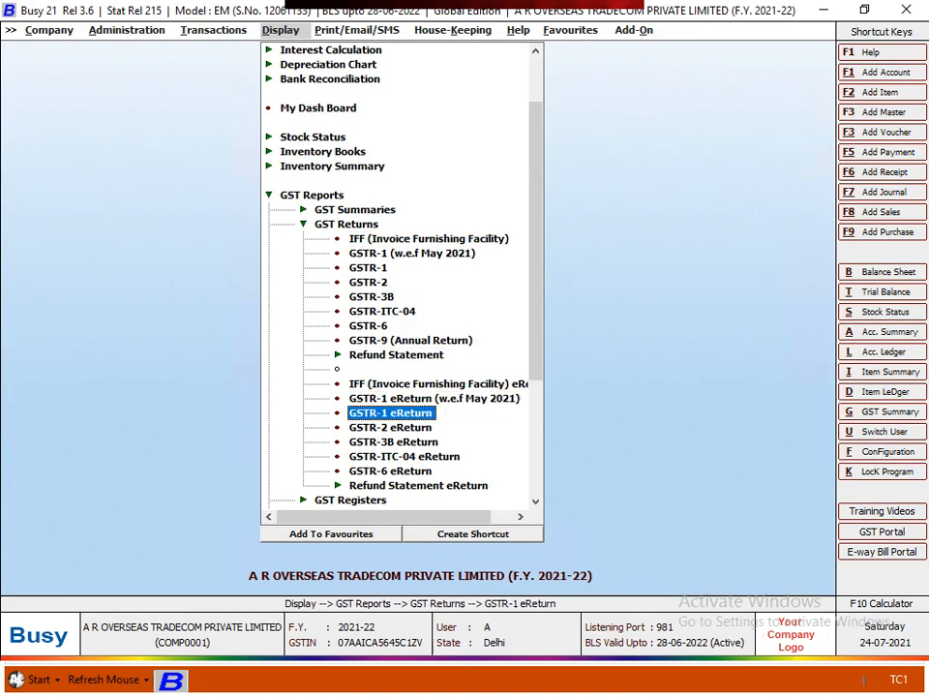
key("Return")
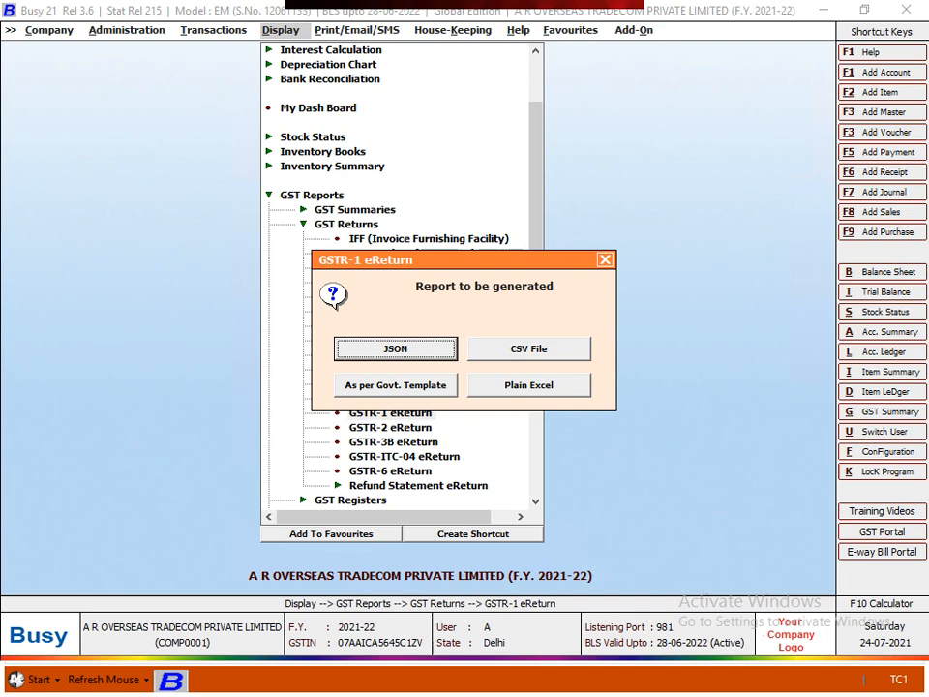
key("Return")
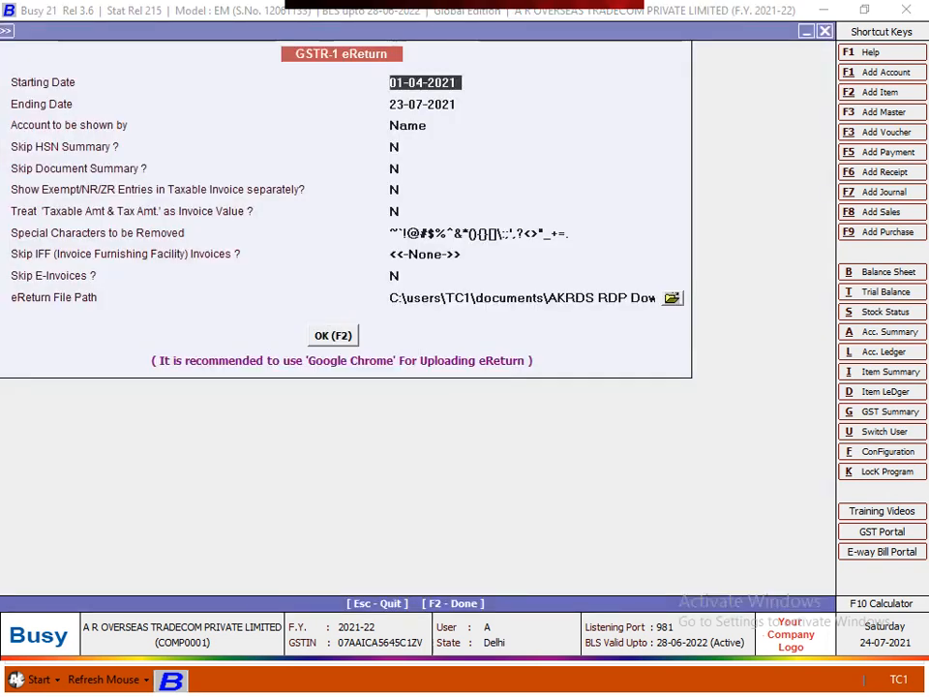
key("Return")
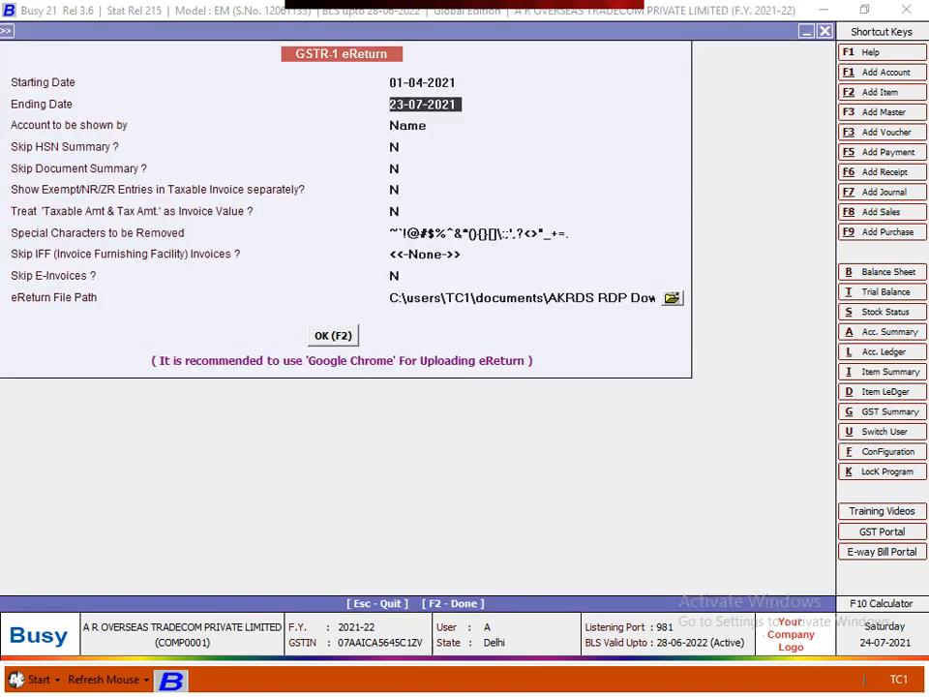
type("30.4")
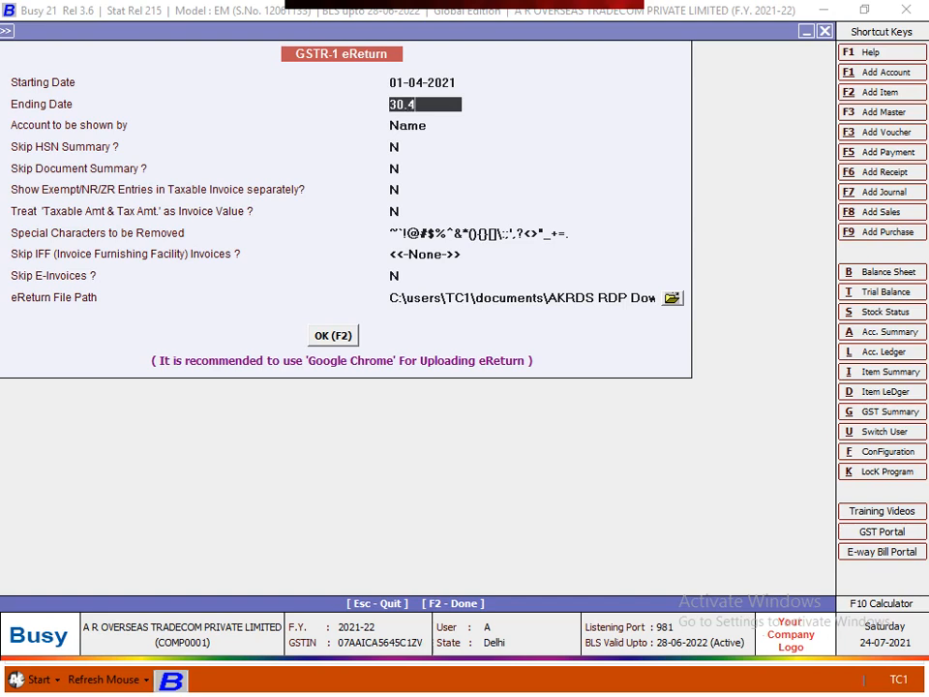
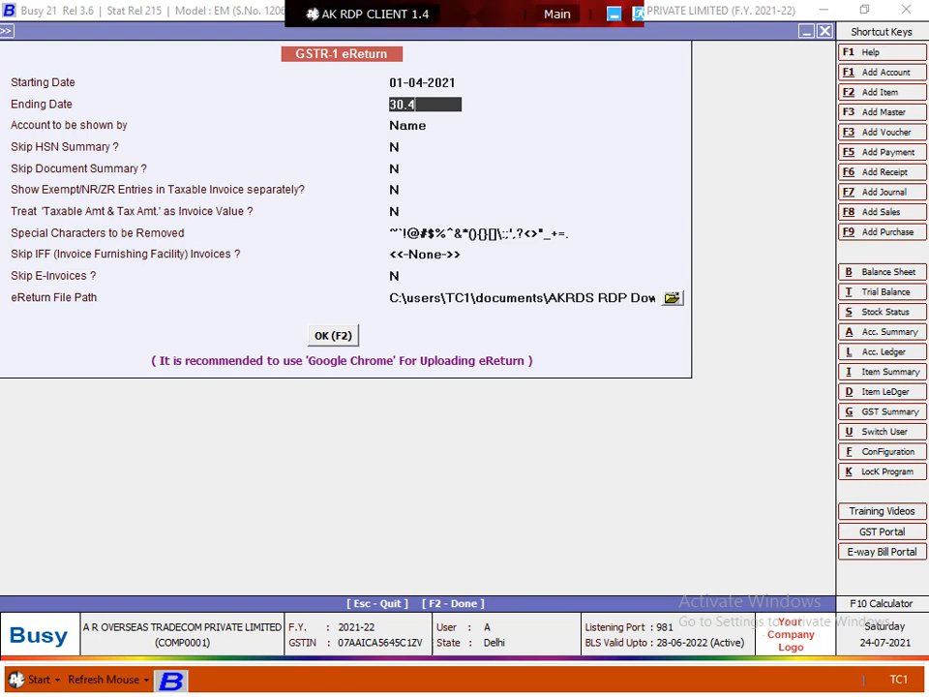
Complete the ending date as 30-04-2021 and keep the default eReturn options
key("Return")
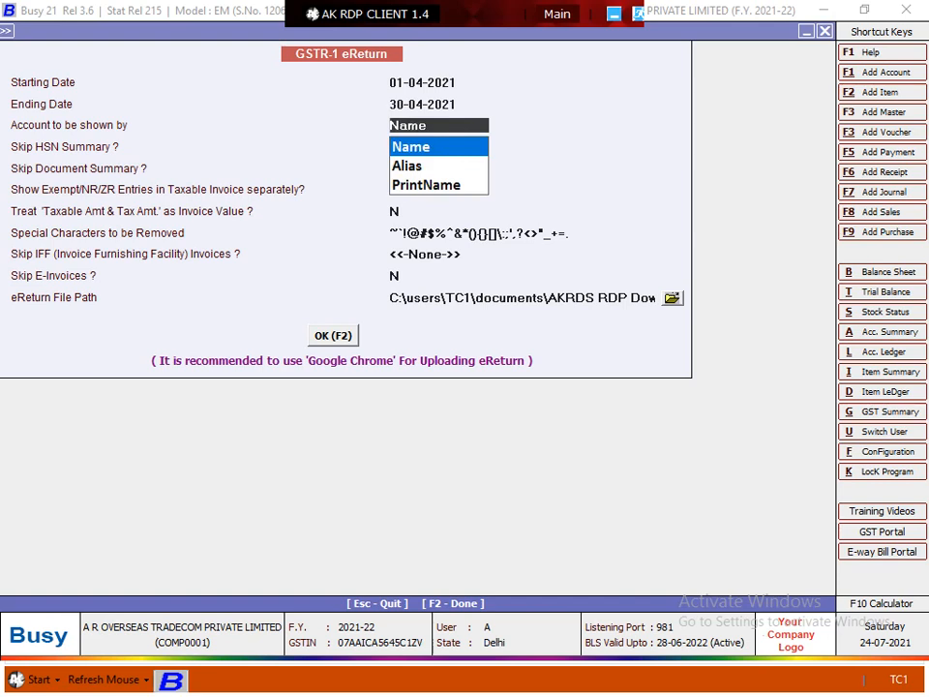
key("Return")
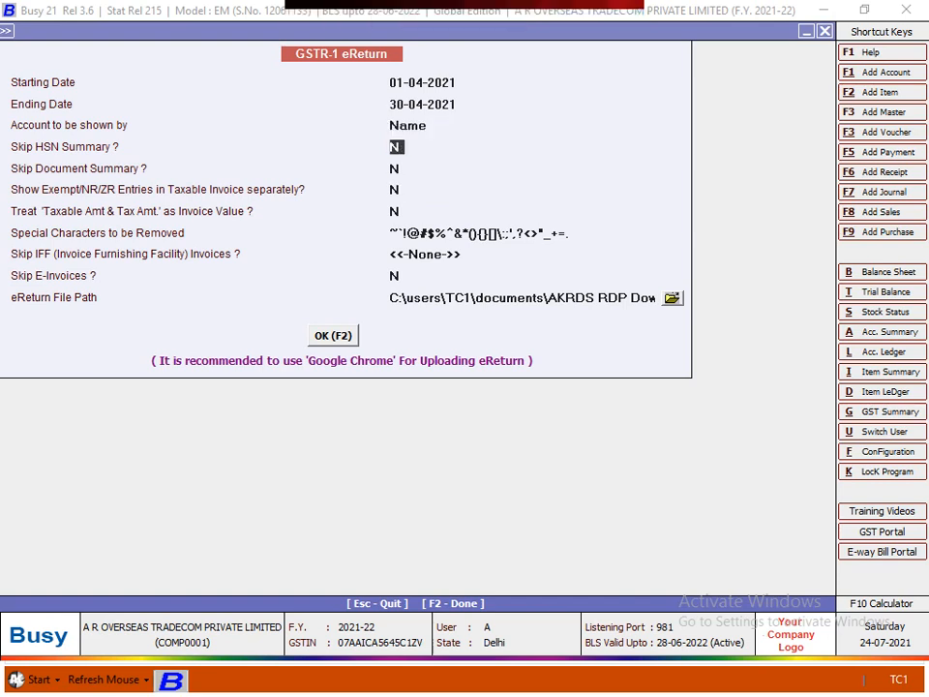
key("Return")
key("Return")
key("Return")
key("Return")
key("Return")
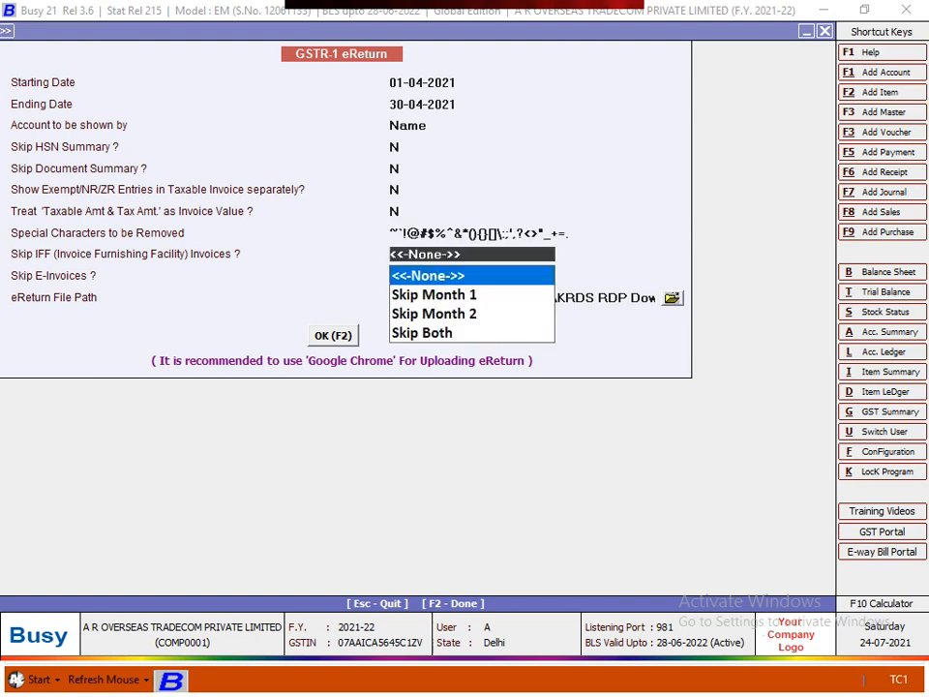
key("Return")
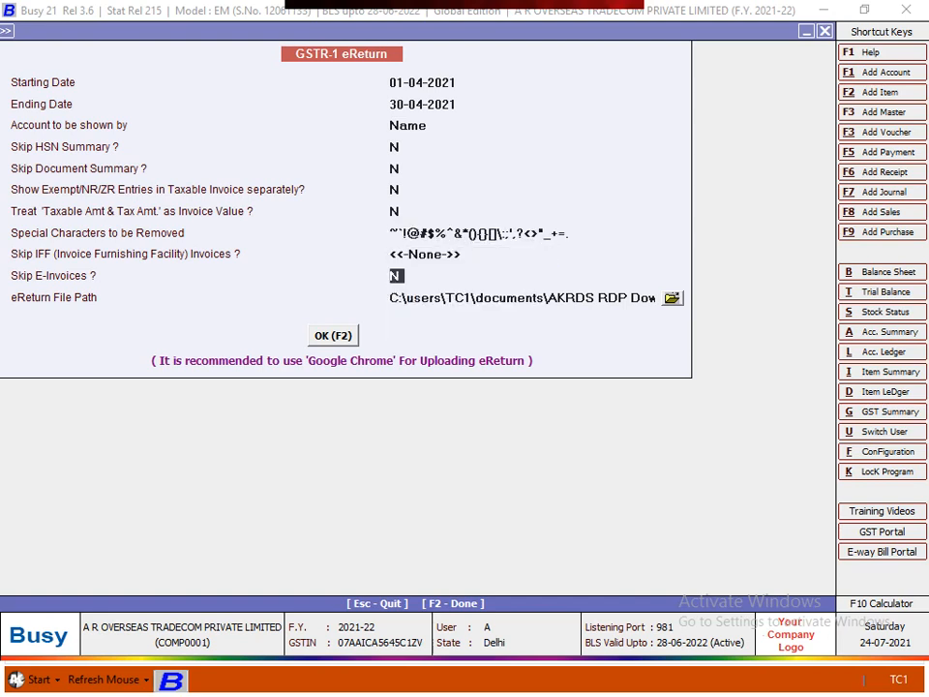
key("Return")
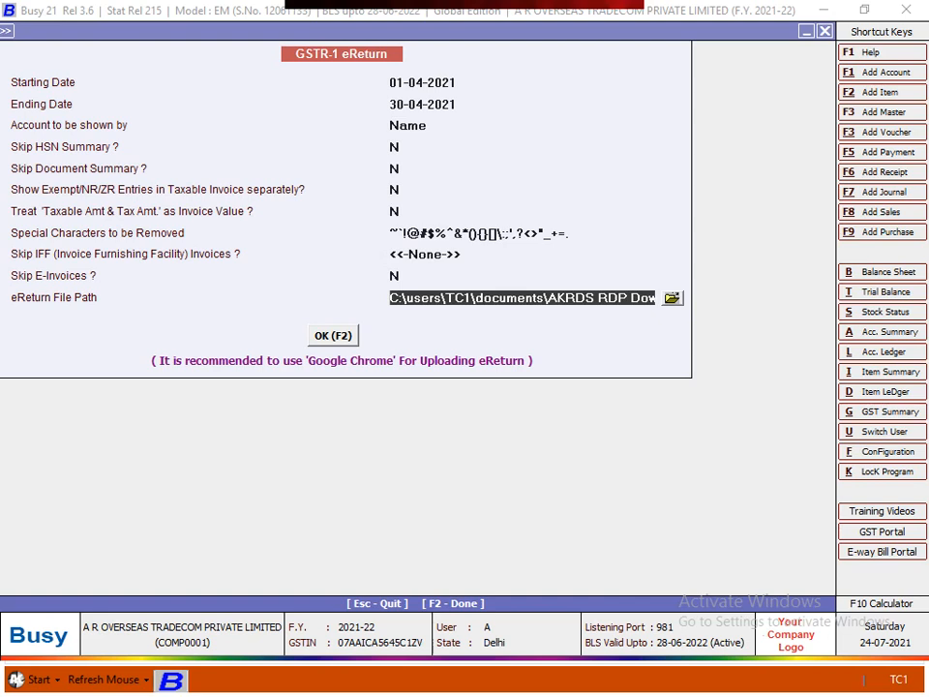
Set the eReturn file path to Desktop and finish the form with F2
left_click(672, 298)
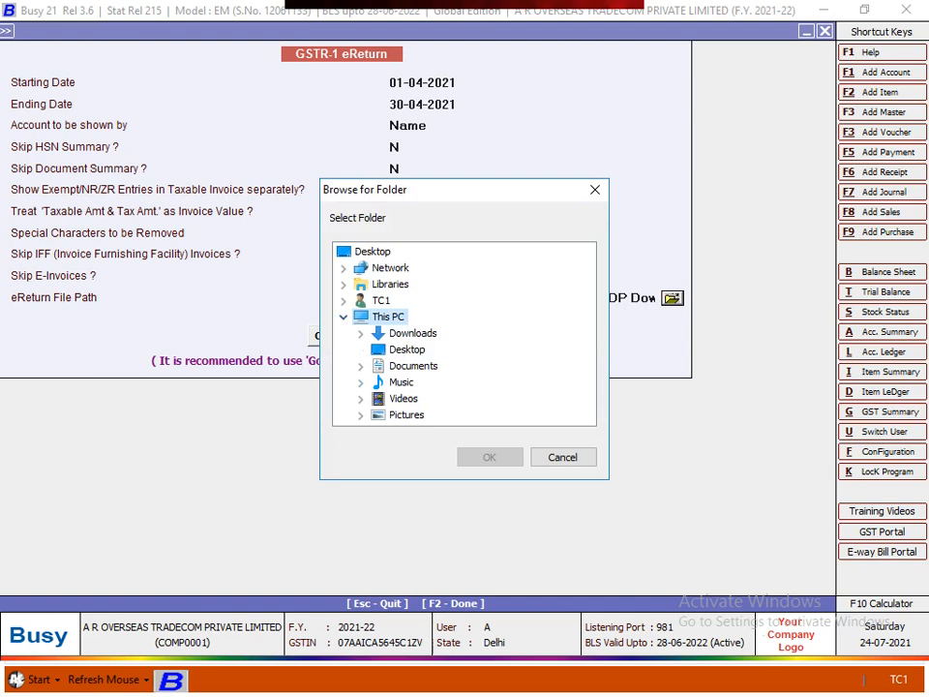
left_click(406, 349)
key("Return")
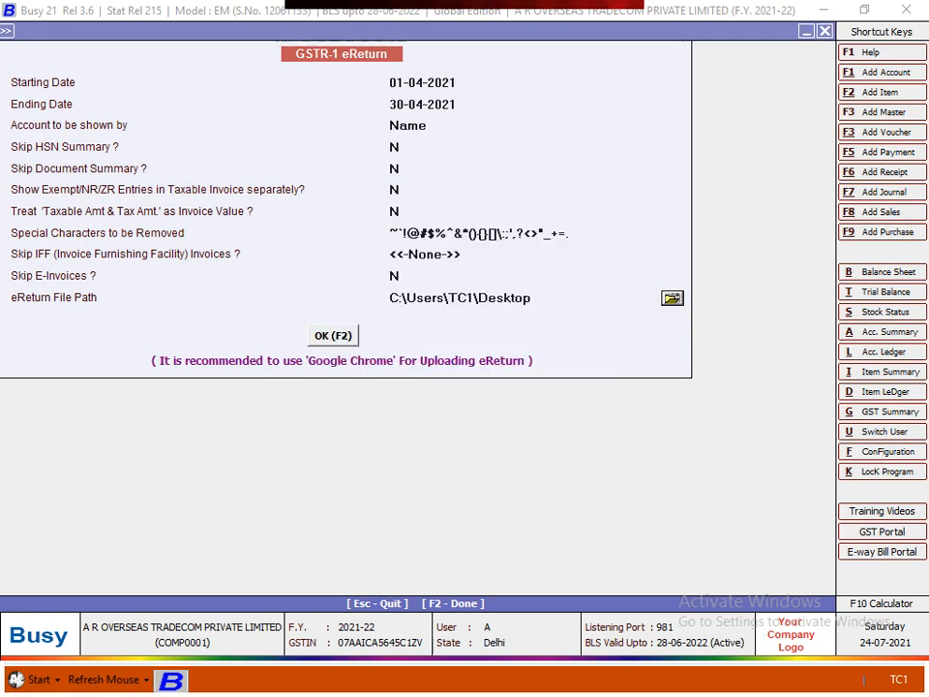
key("F2")
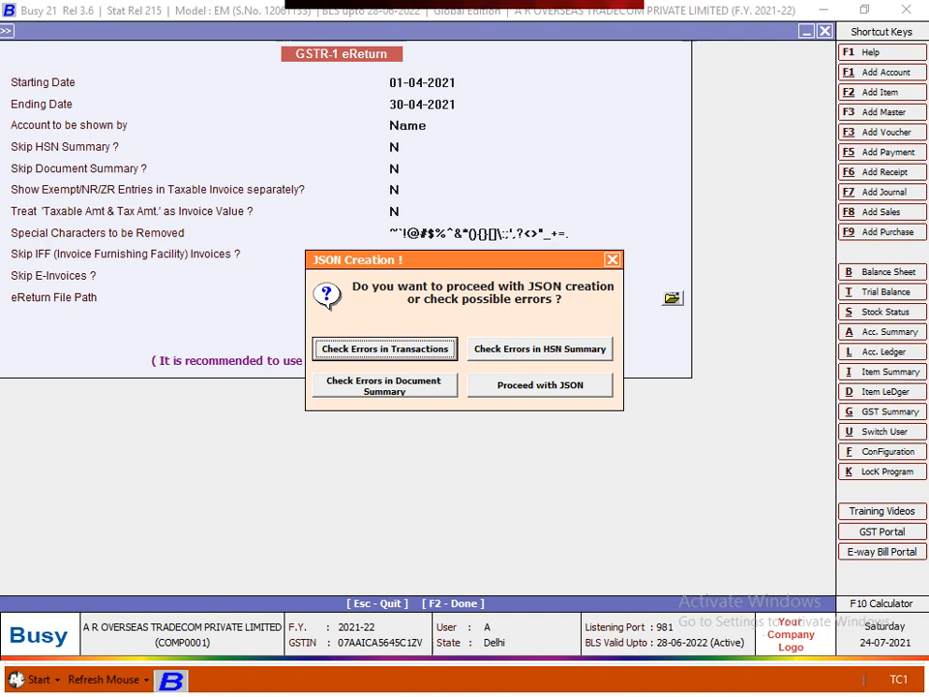
key("Return")
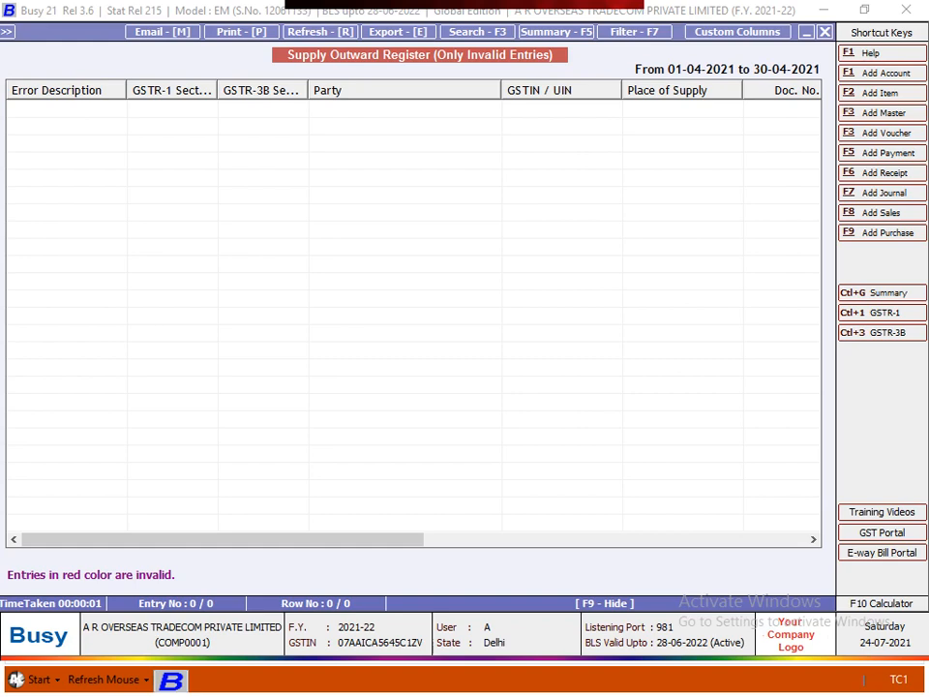
key("ctrl+1")
key("F2")
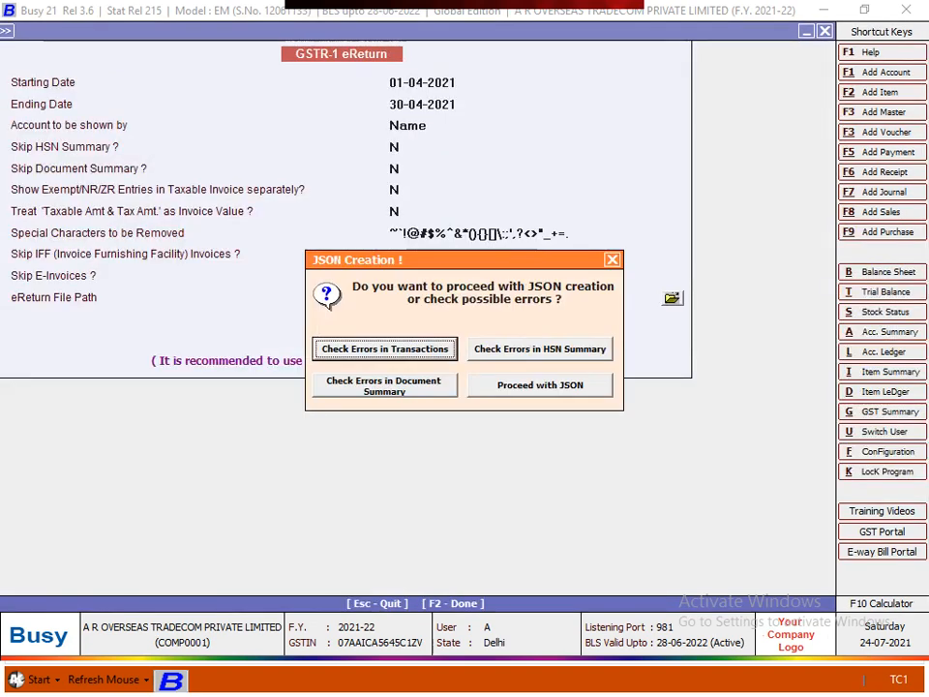
key("Tab")
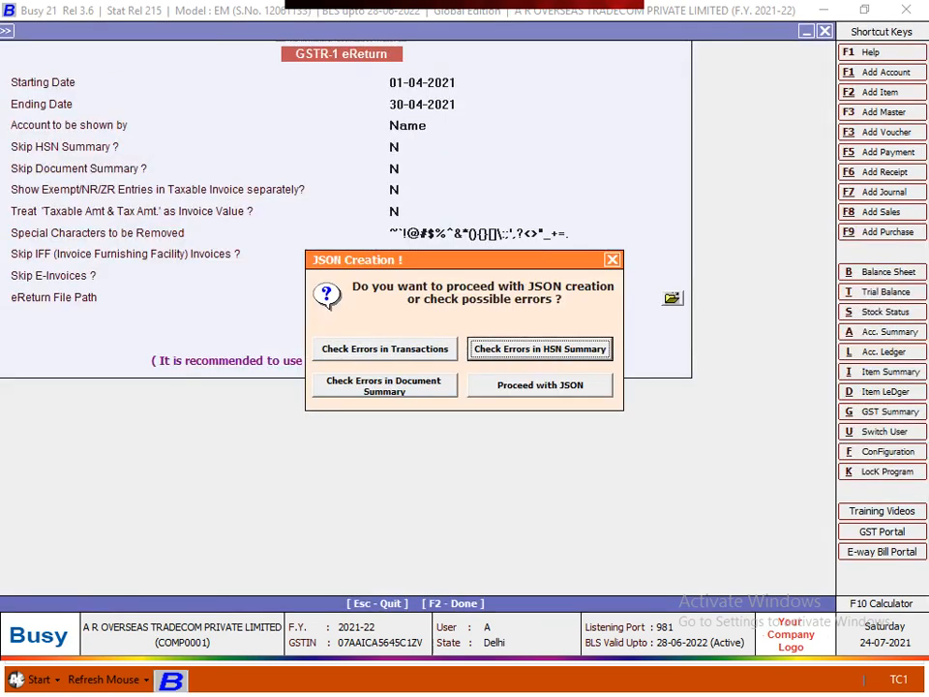
key("Return")
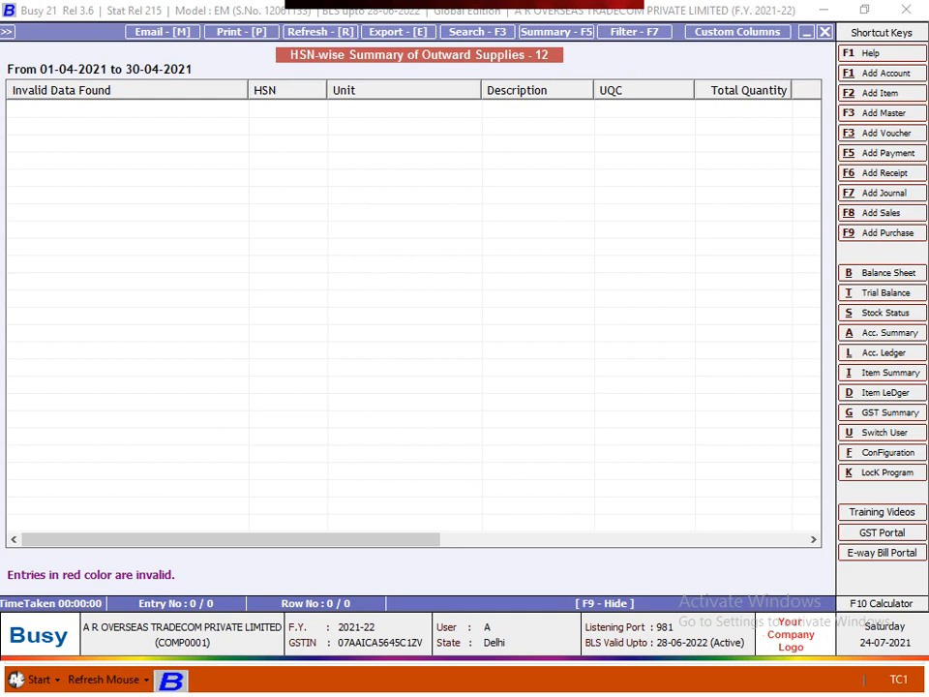
key("Escape")
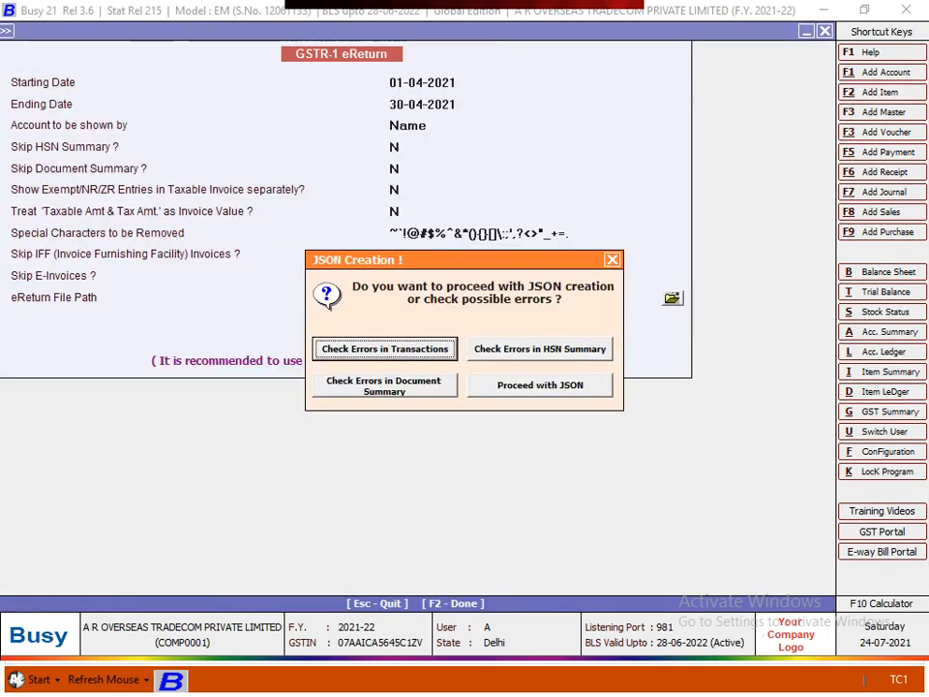
key("Tab")
key("Tab")
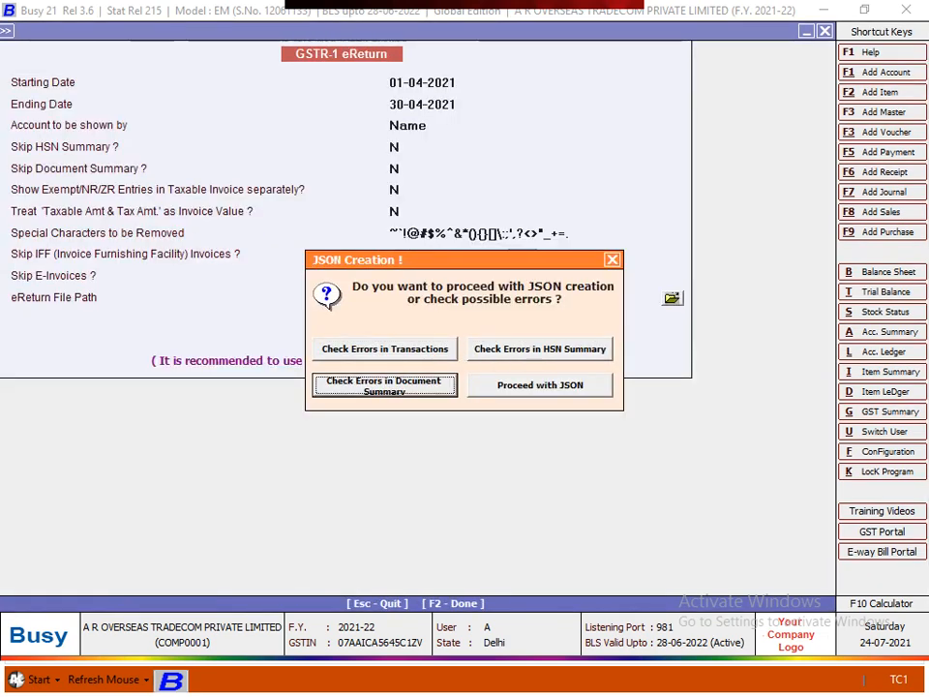
key("Return")
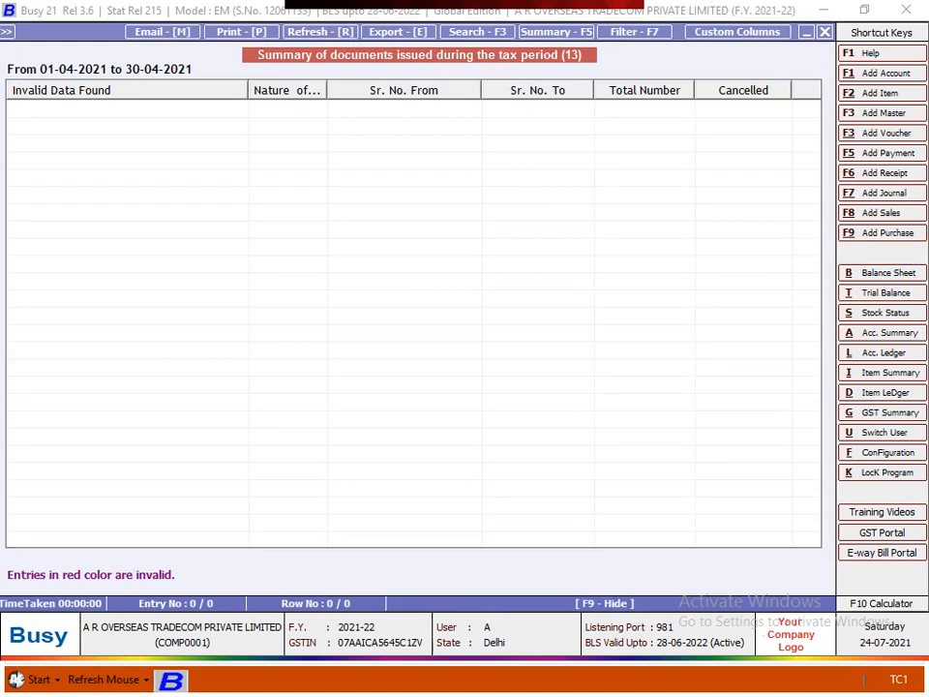
key("Escape")
key("Tab")
key("Tab")
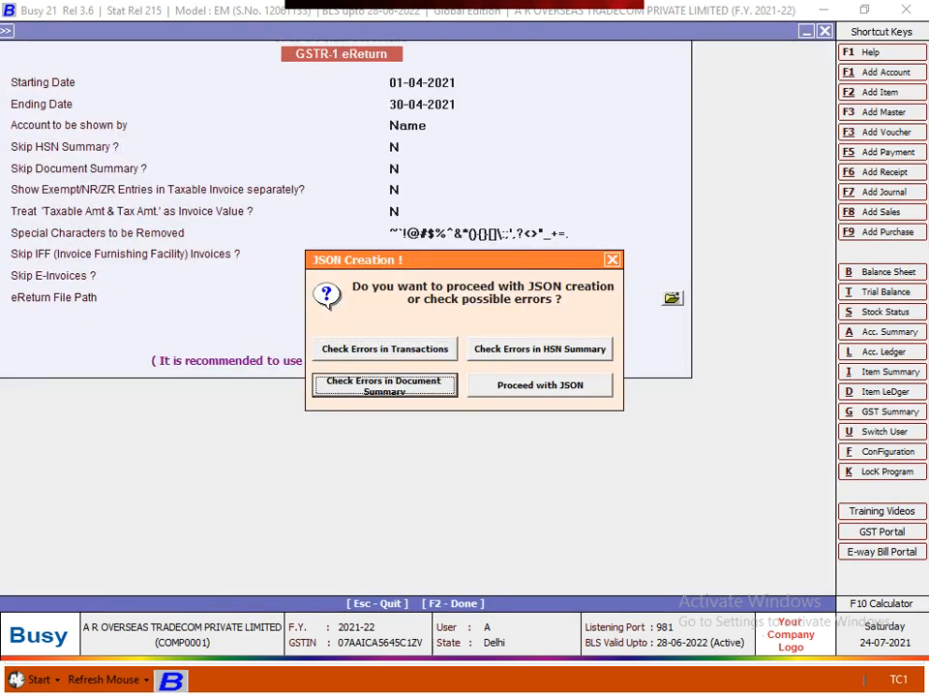
key("Tab")
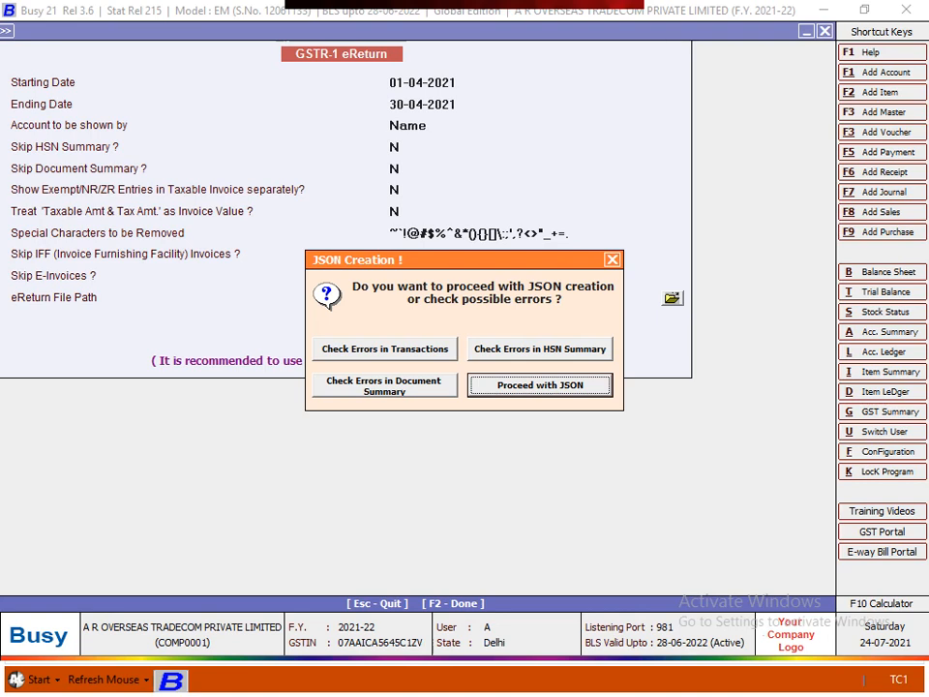
Proceed with JSON creation, dismiss the files-created message, and toggle back to the remote session
key("Return")
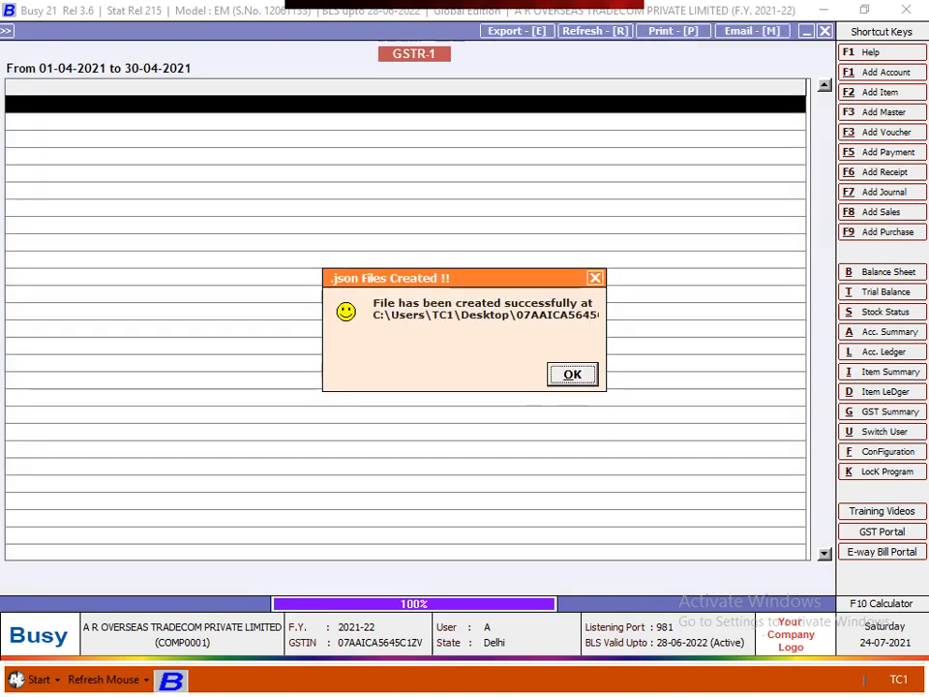
key("Return")
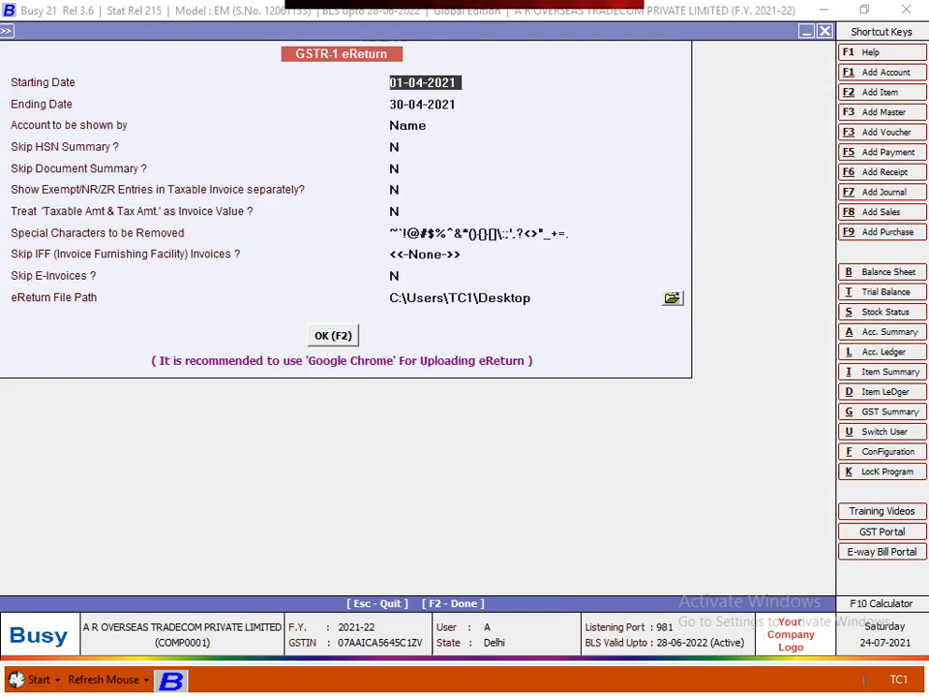
key("super")
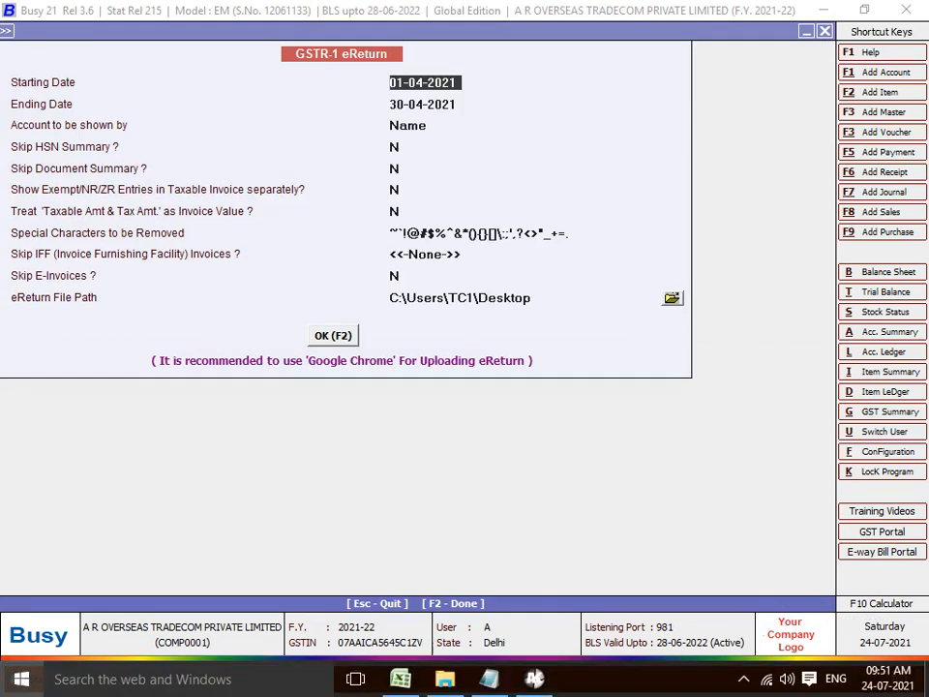
key("super+d")
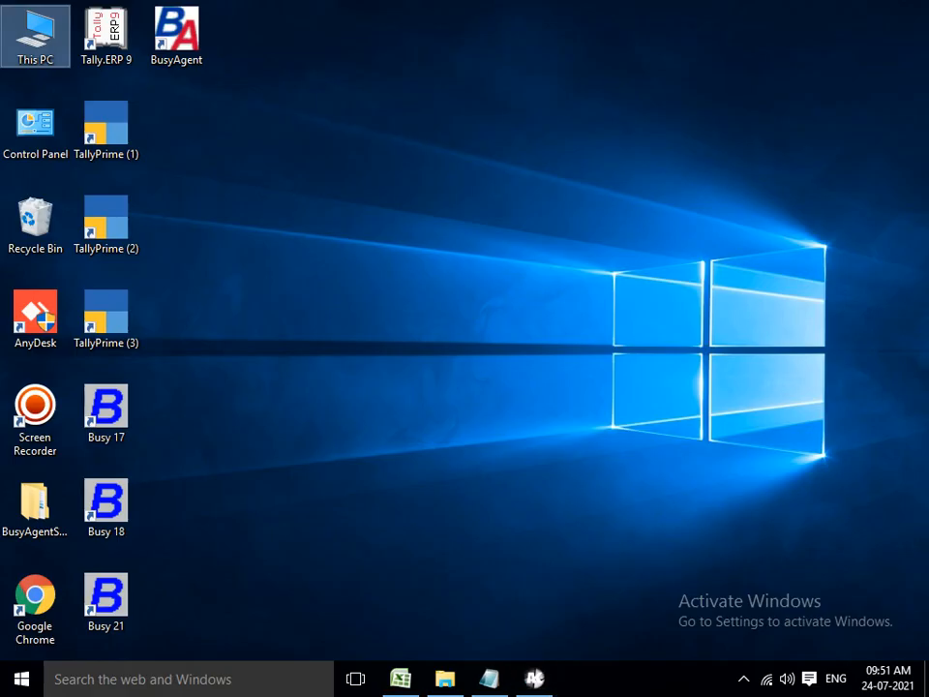
key("super+d")
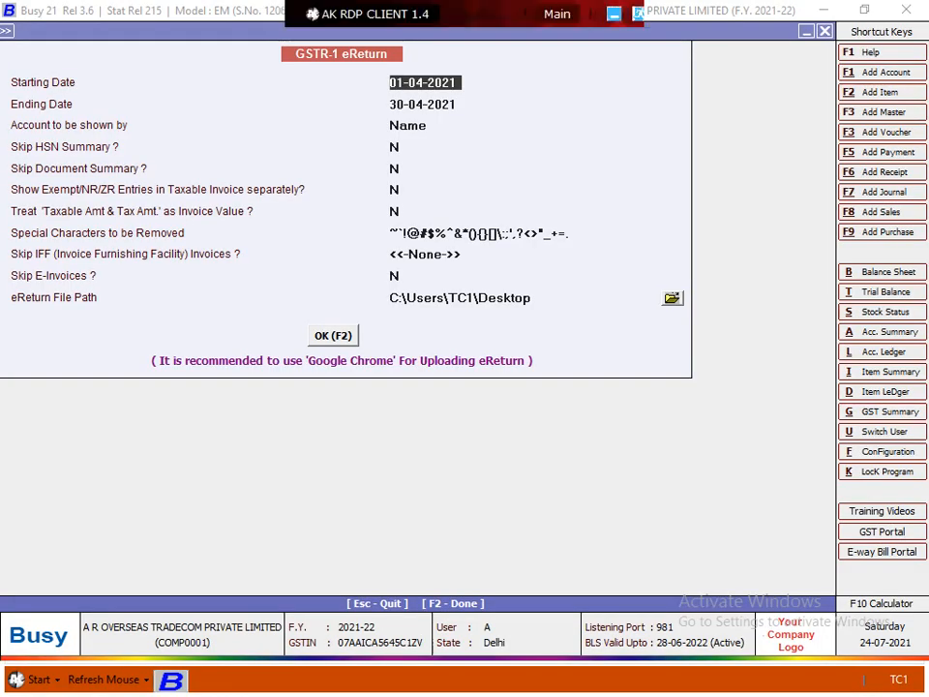
Check the remote download folder in the RDP Document Manager, then start erasing the Desktop file path
left_click(672, 298)
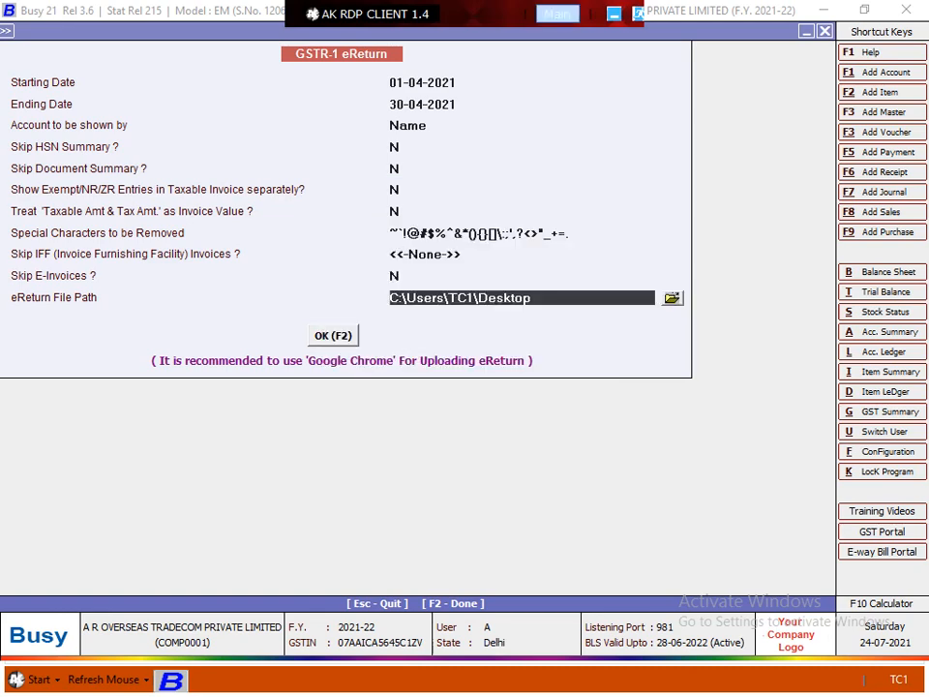
left_click(557, 15)
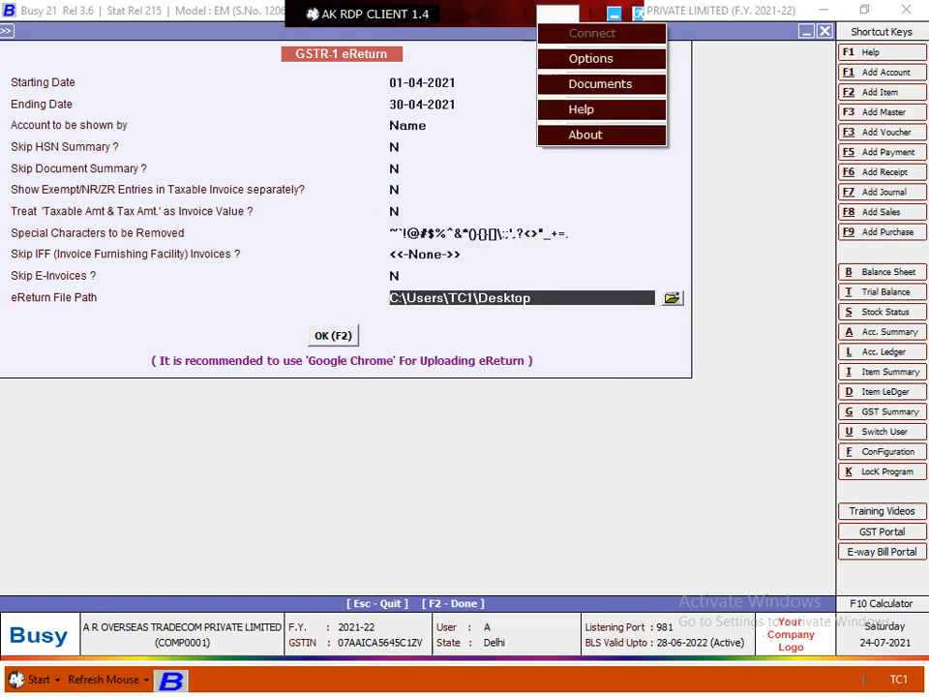
left_click(600, 83)
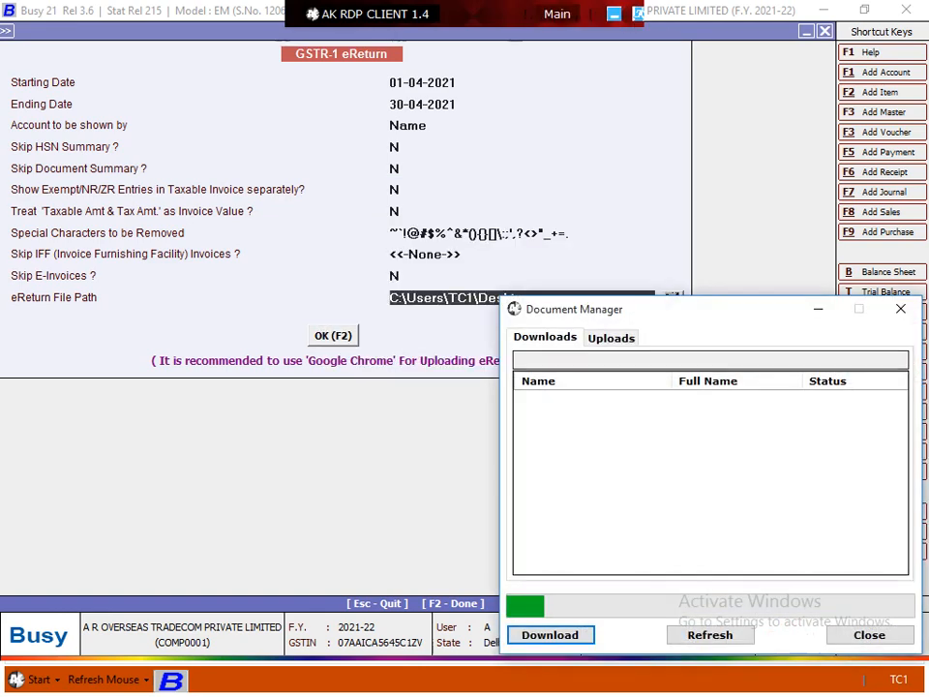
left_click(710, 635)
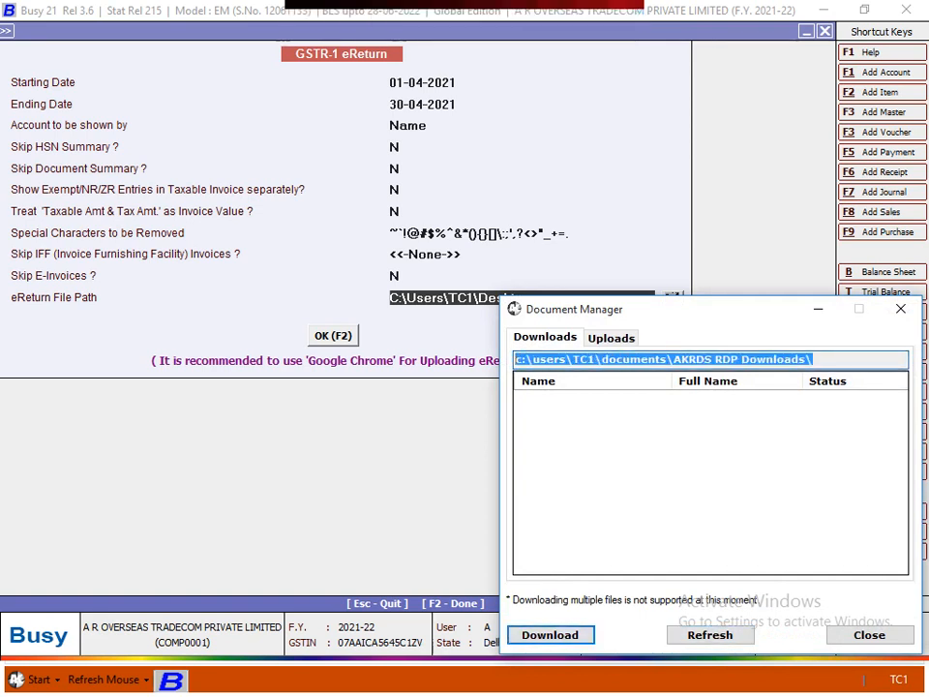
left_click(818, 308)
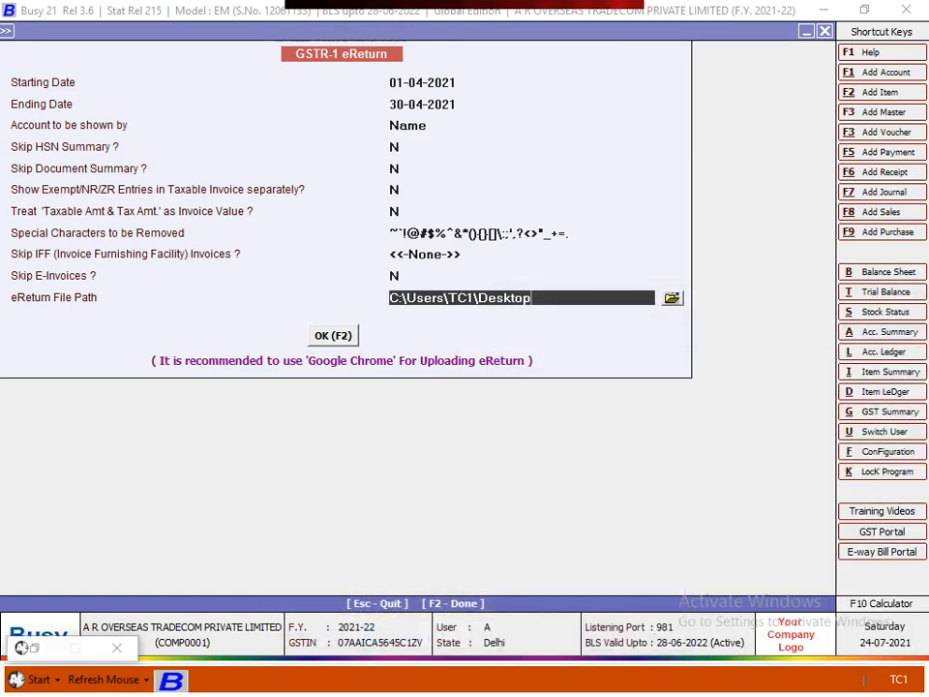
key("BackSpace")
key("BackSpace")
key("BackSpace")
key("BackSpace")
key("BackSpace")
key("BackSpace")
key("BackSpace")
key("BackSpace")
key("BackSpace")
key("BackSpace")
key("BackSpace")
key("BackSpace")
key("BackSpace")
key("BackSpace")
key("BackSpace")
key("BackSpace")
key("BackSpace")
key("BackSpace")
key("BackSpace")
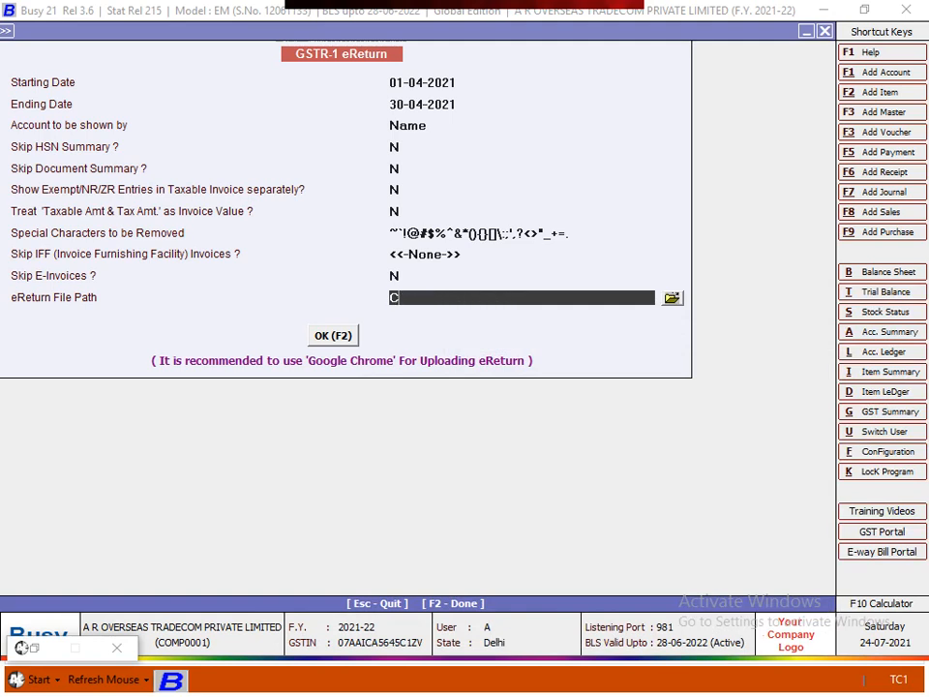
Paste the AKRDS RDP Downloads path as the eReturn File Path and create the JSON file
key("BackSpace")
key("ctrl+v")
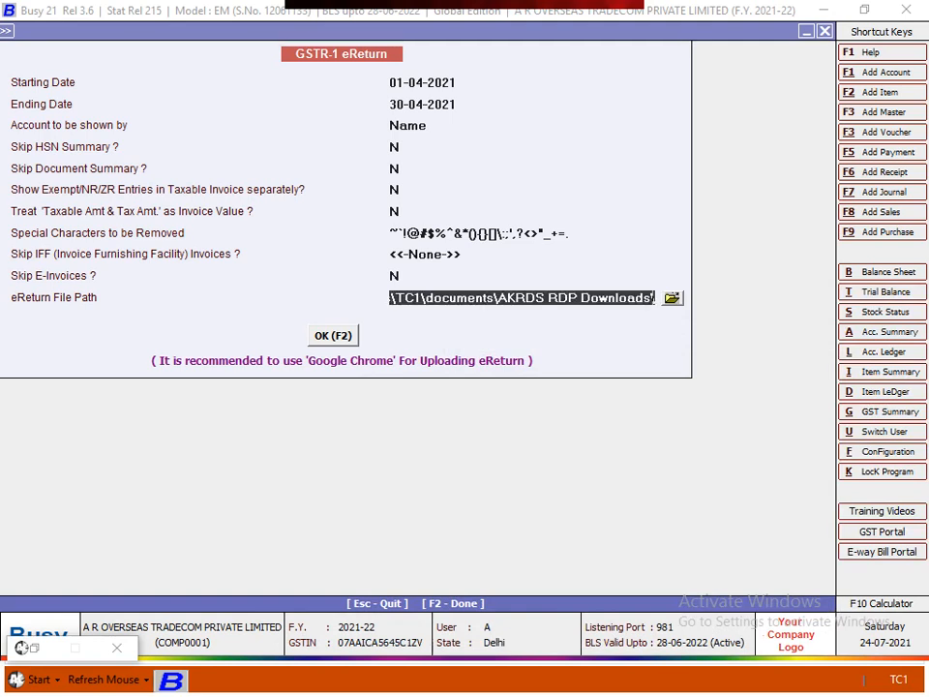
key("Return")
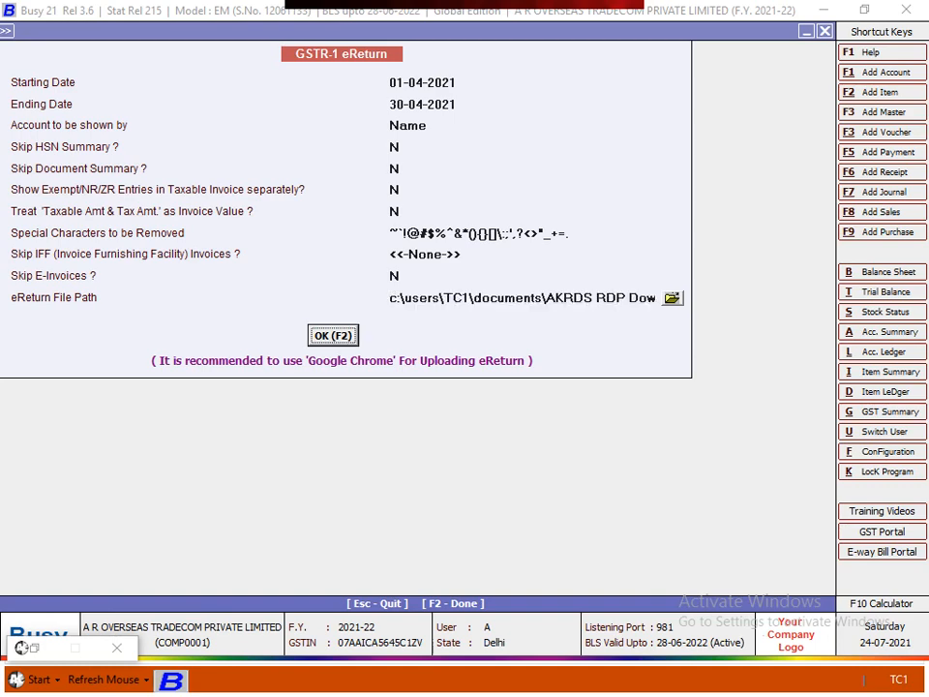
key("Return")
key("Tab")
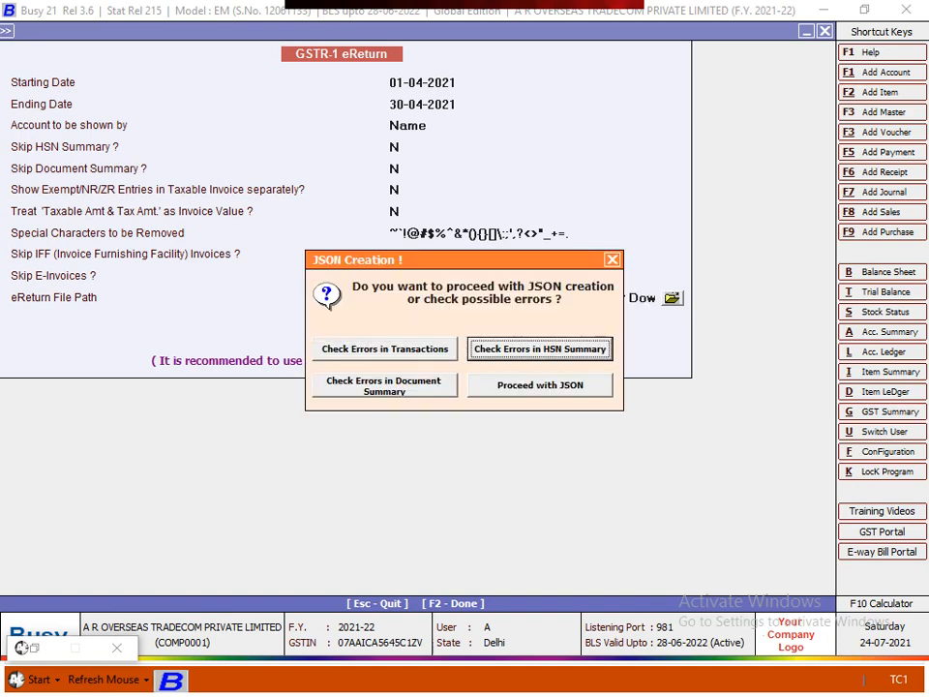
key("Tab")
key("Tab")
key("Escape")
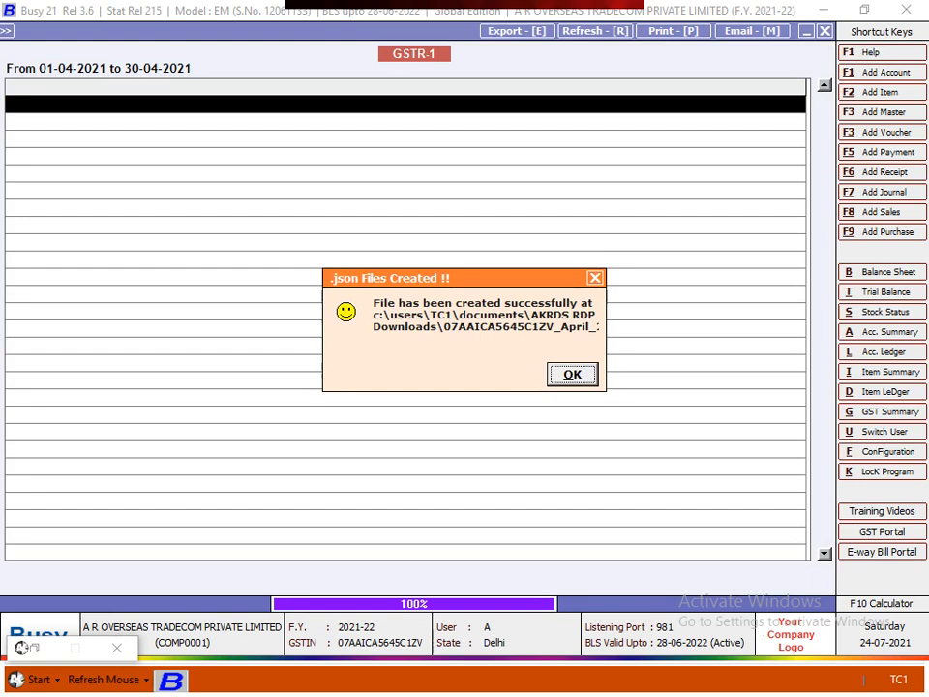
key("Return")
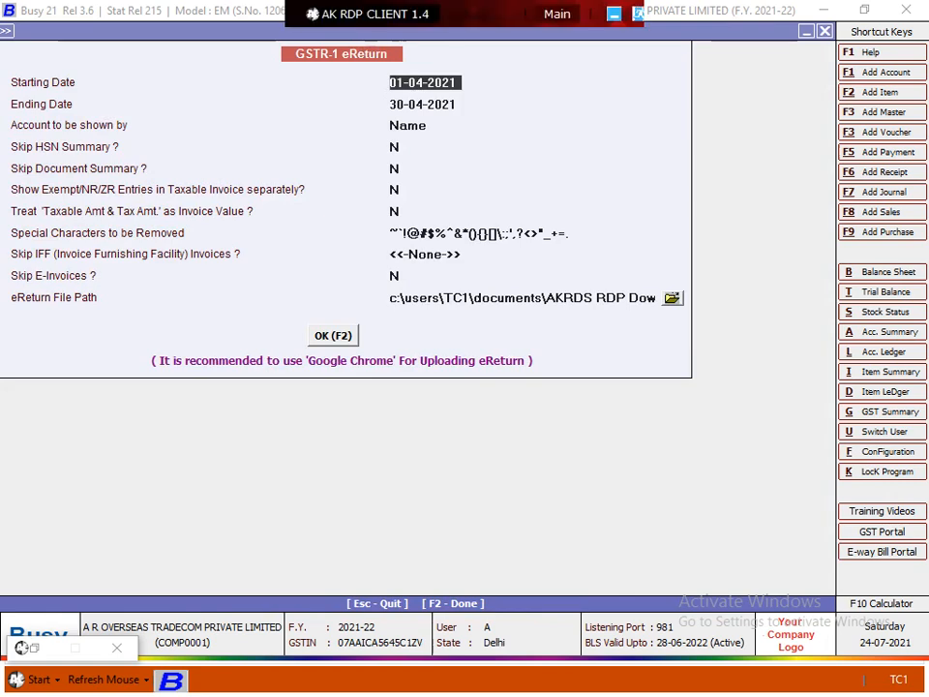
Refresh the RDP Document Manager and download the new GSTR-1 JSON file
left_click(556, 13)
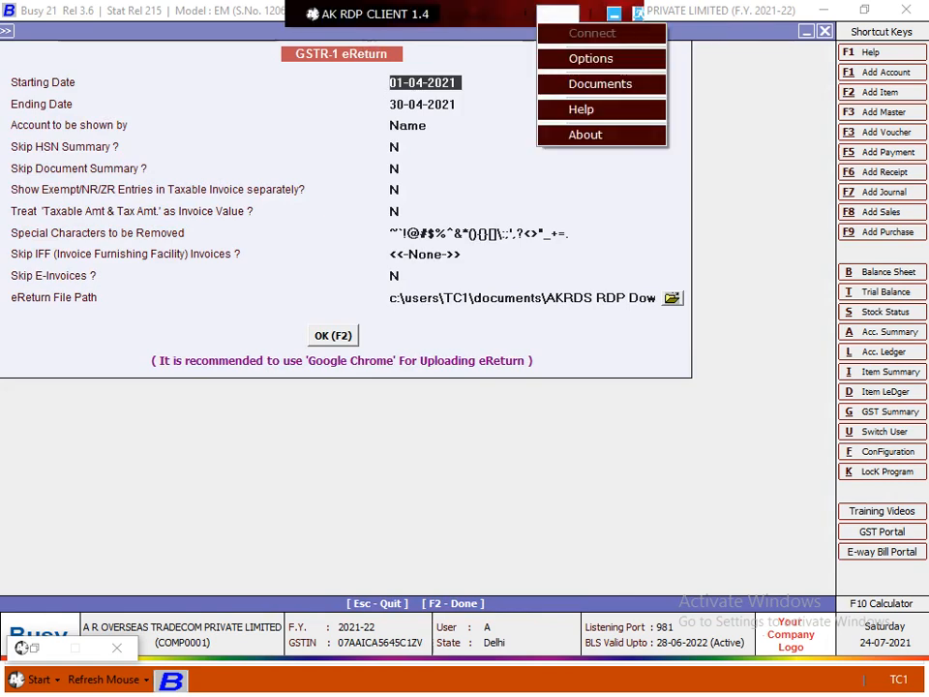
left_click(556, 14)
left_click(556, 14)
left_click(556, 13)
left_click(556, 13)
left_click(601, 84)
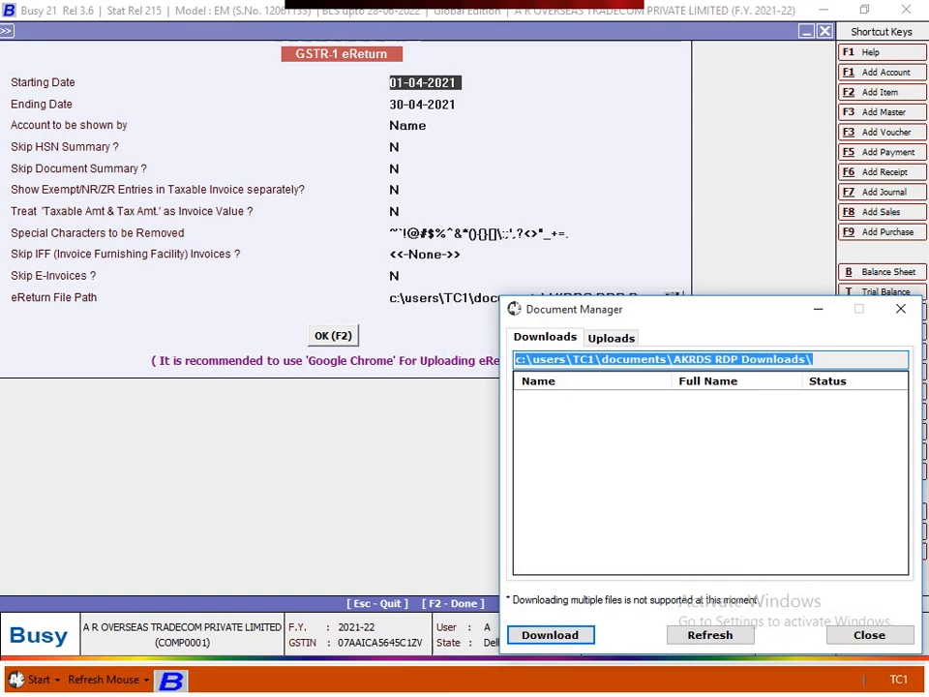
left_click(710, 635)
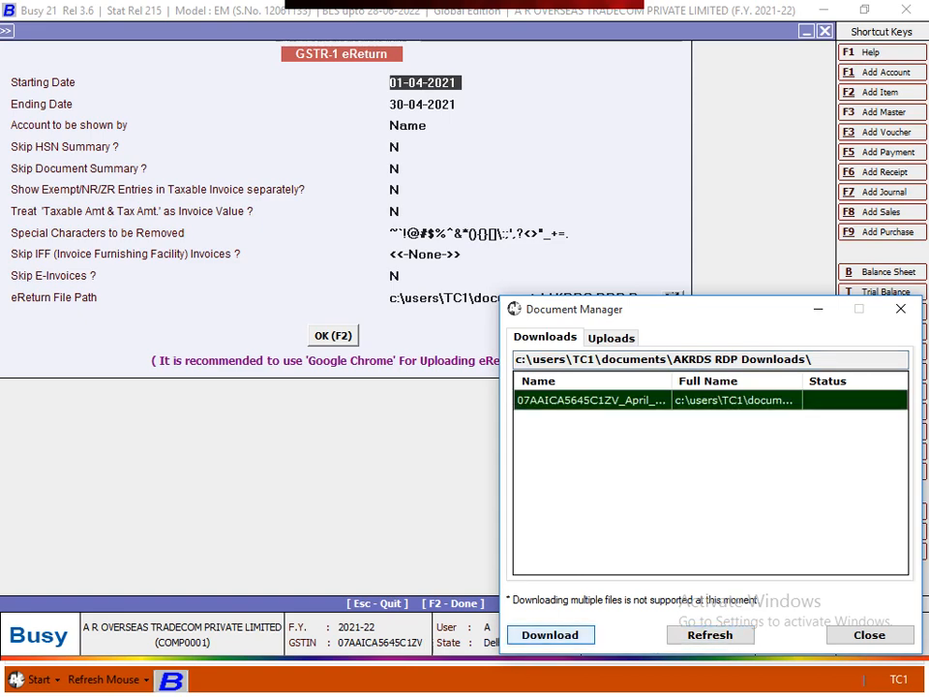
left_click(550, 634)
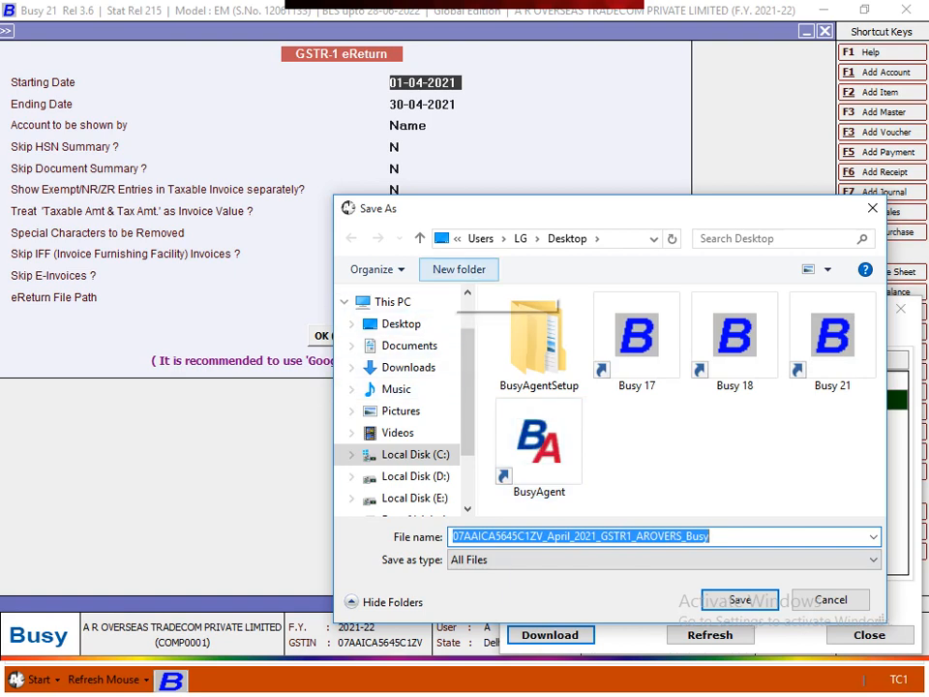
Save the download into a new Desktop folder named GSTR1 and confirm success
left_click(458, 269)
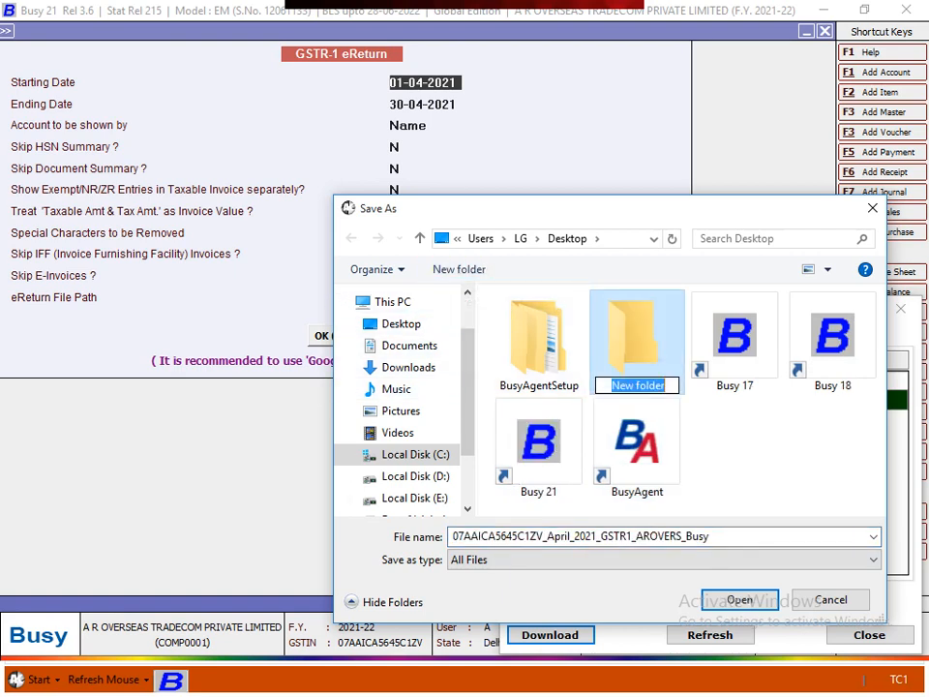
key("BackSpace")
type("gf")
key("BackSpace")
key("BackSpace")
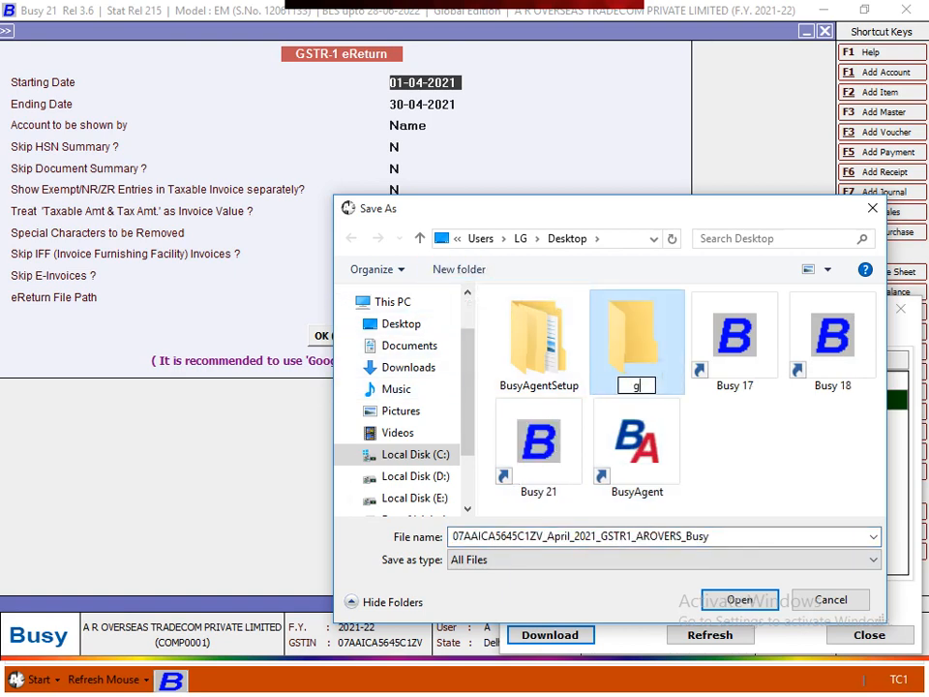
type("GSTR1")
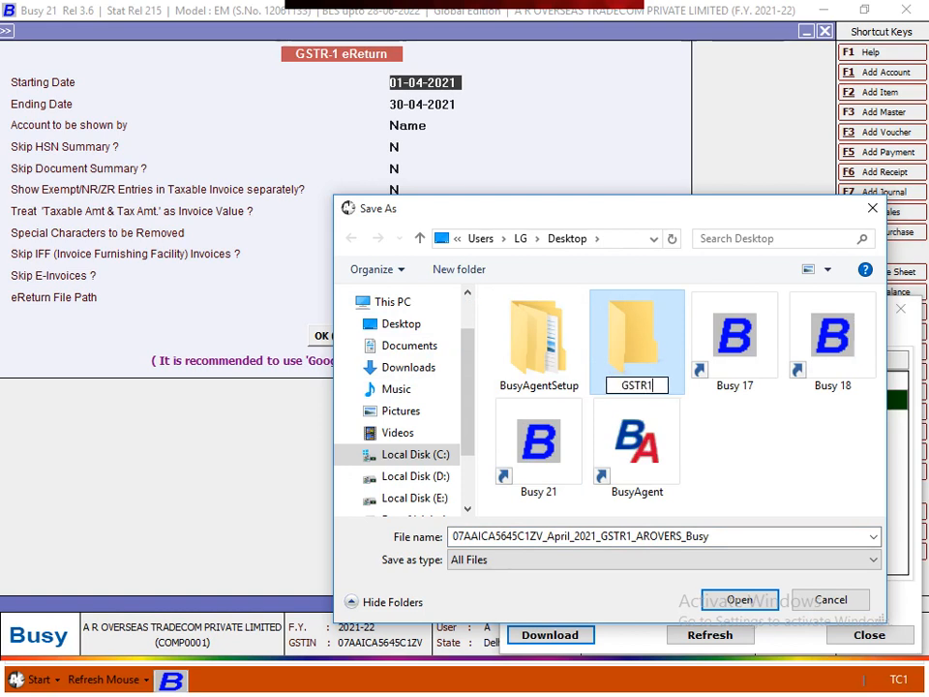
key("Return")
key("Return")
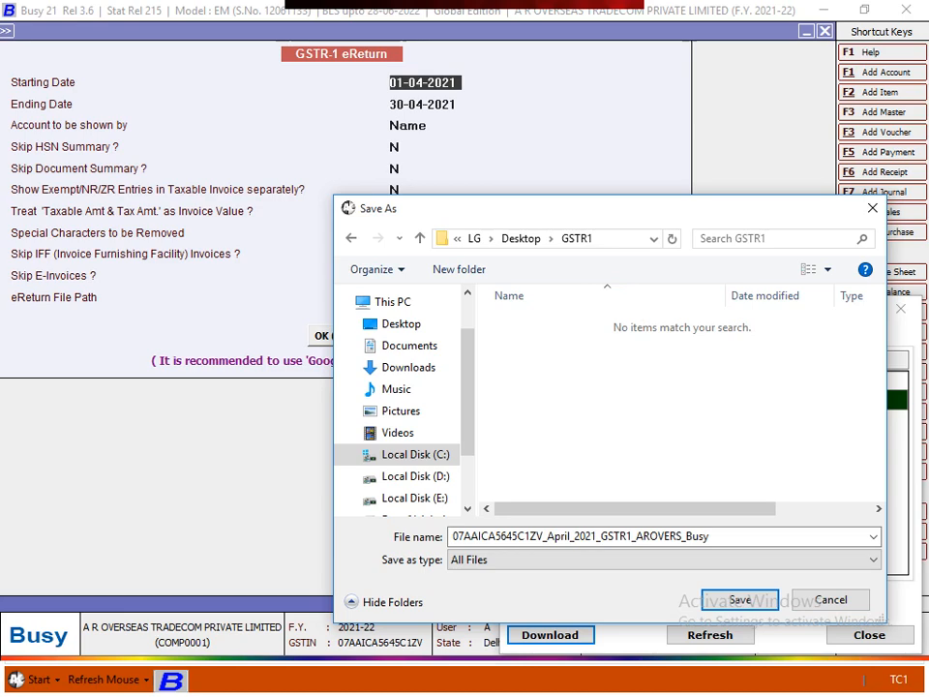
key("Return")
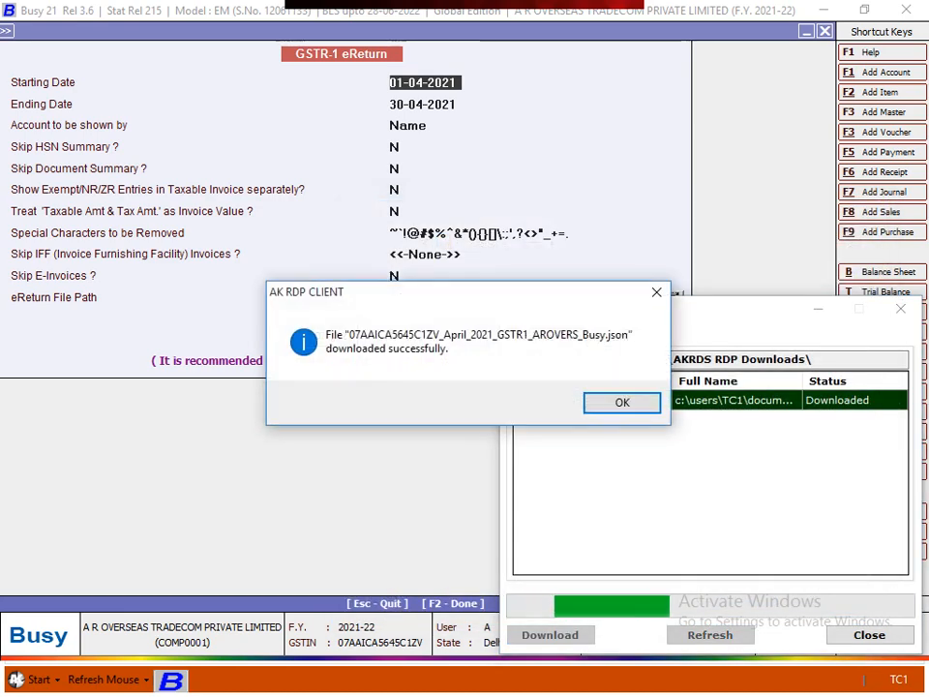
key("Return")
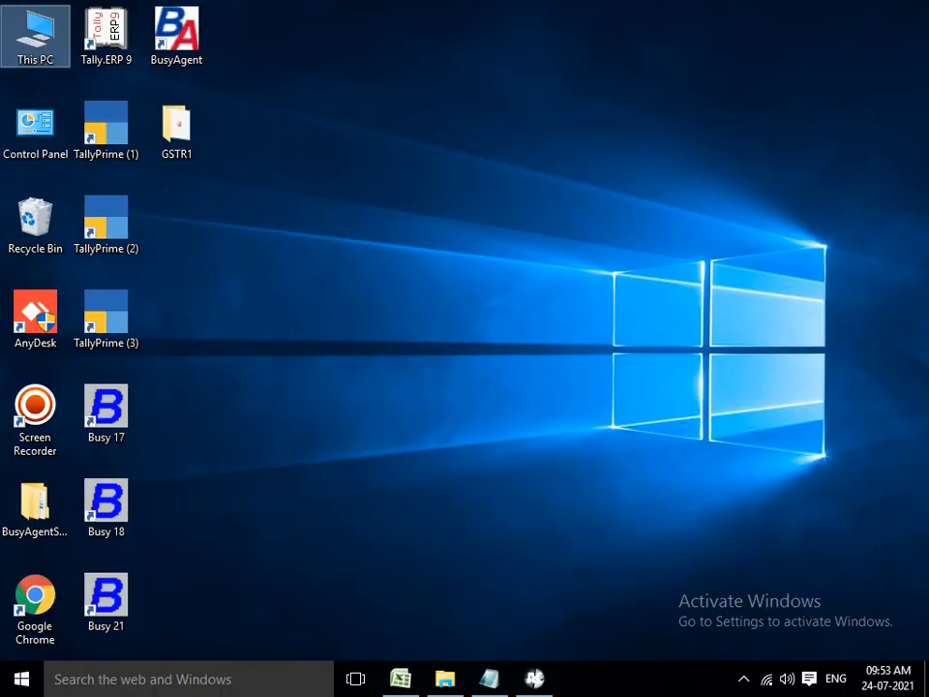
Open the GSTR1 folder, widen the Name column, and select the 4 KB JSON file
left_click(177, 131)
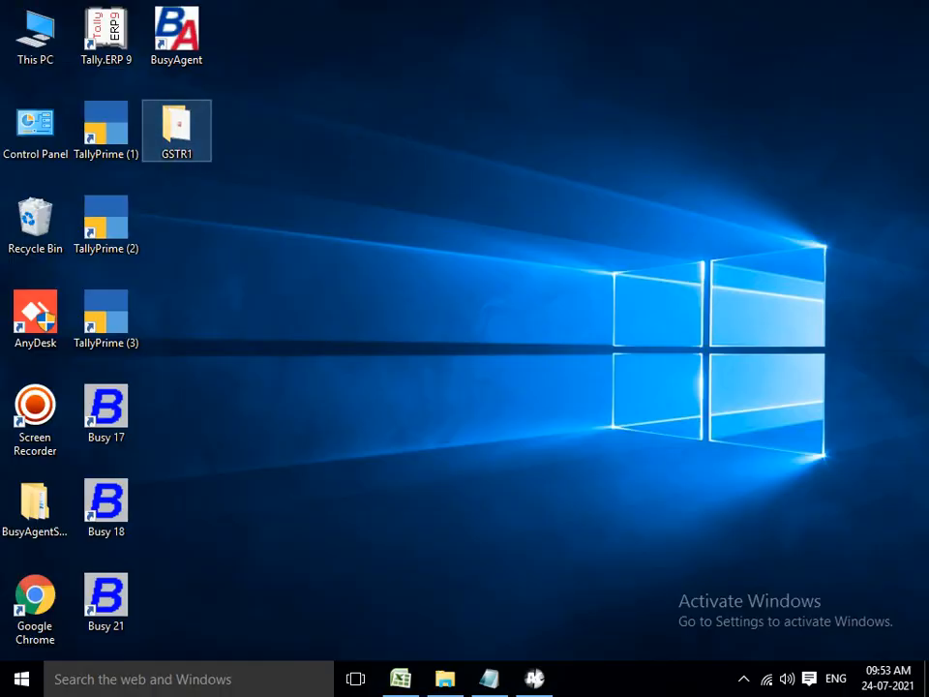
key("Return")
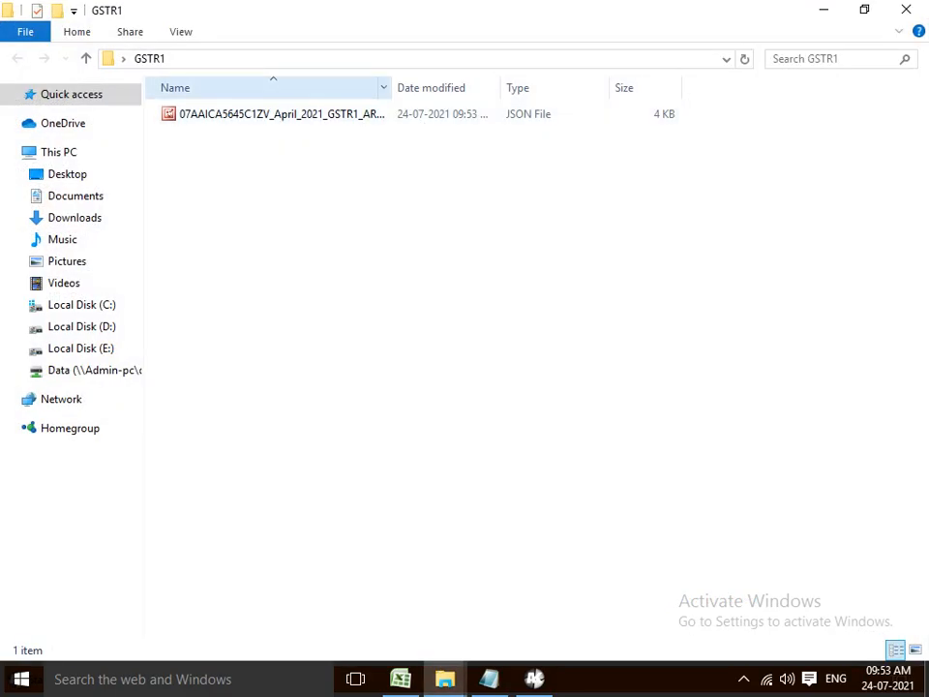
left_click_drag(392, 88, 516, 87)
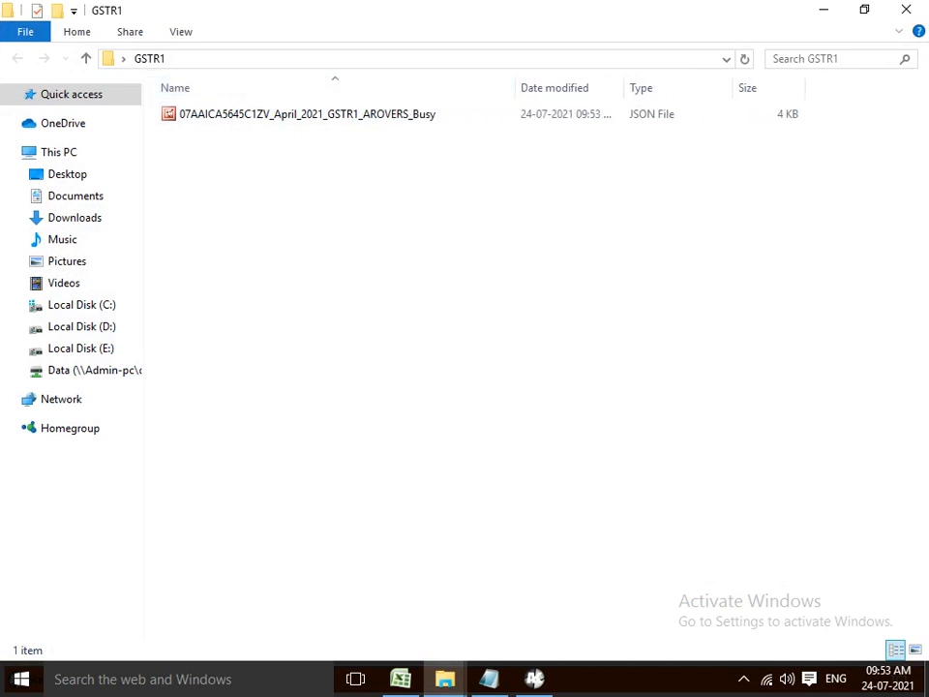
left_click(306, 114)
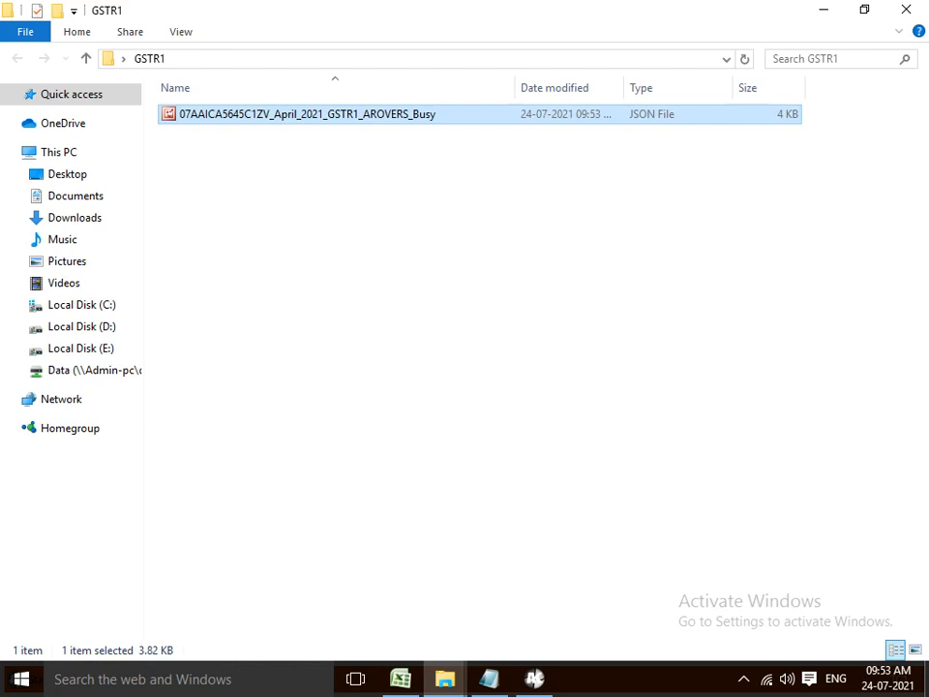
Close the GSTR1 folder and the eReturn form, then launch Google Chrome
left_click(906, 10)
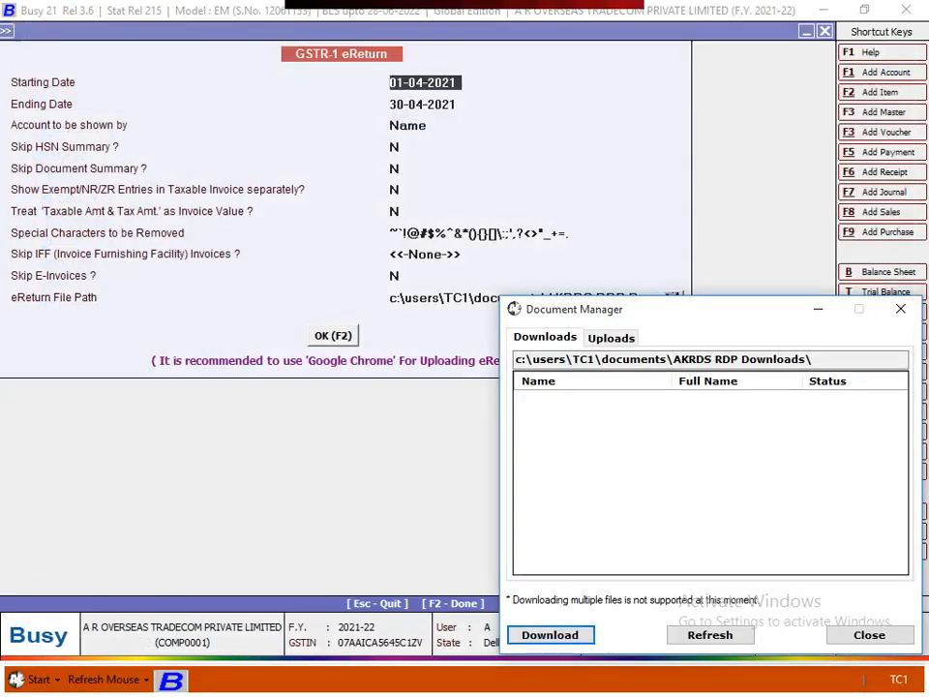
left_click(394, 211)
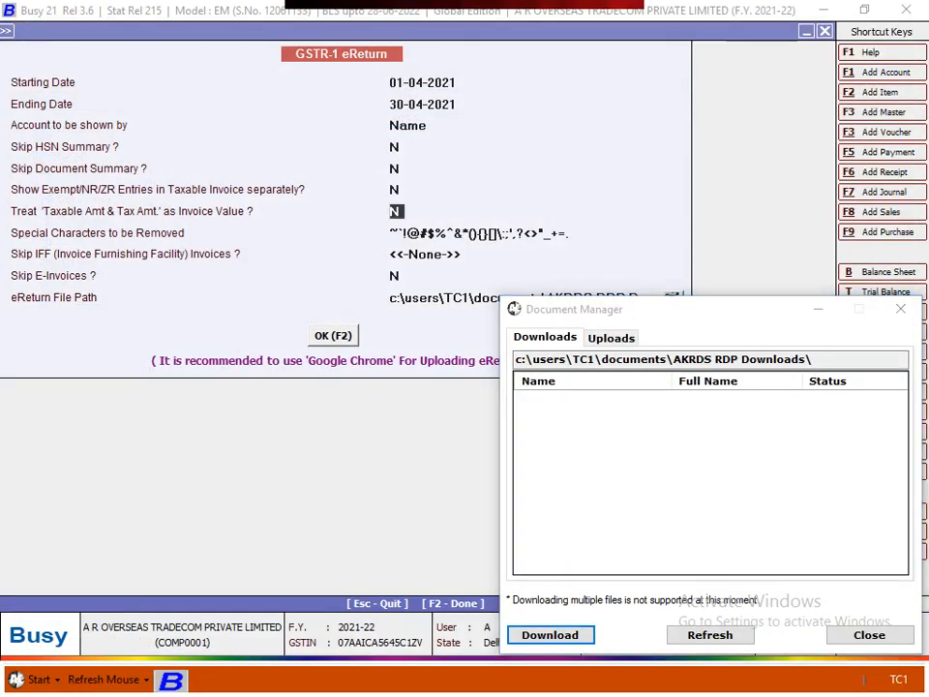
key("Escape")
key("Escape")
key("Escape")
key("Escape")
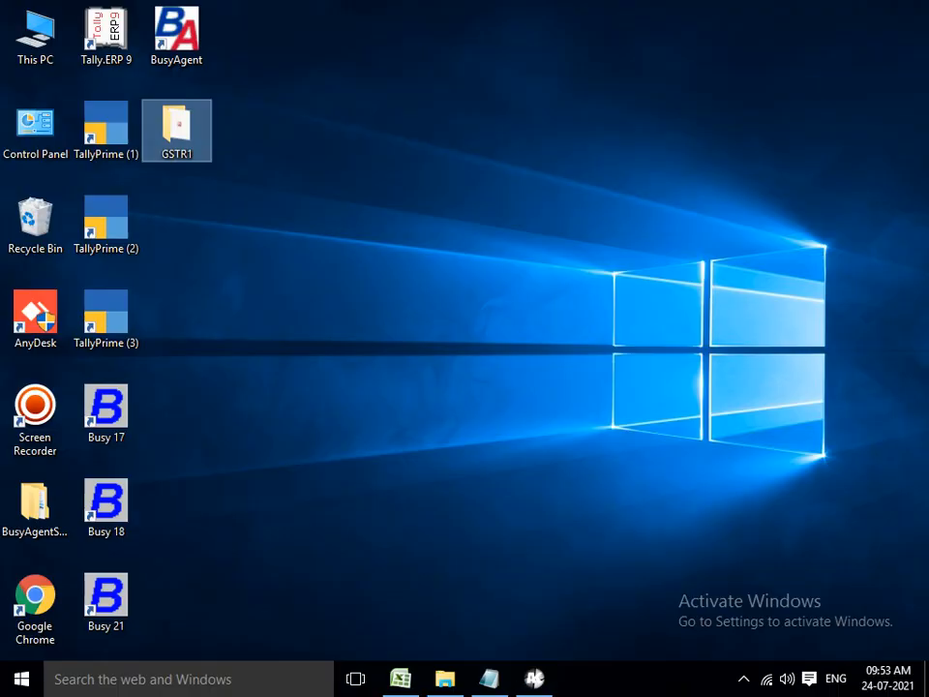
double_click(35, 599)
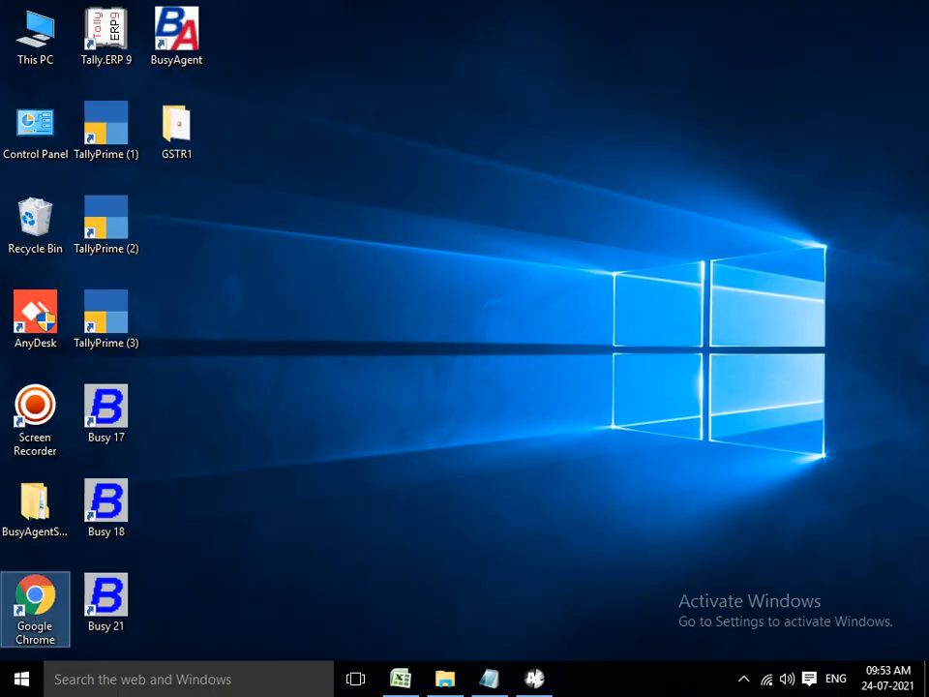
left_click(334, 408)
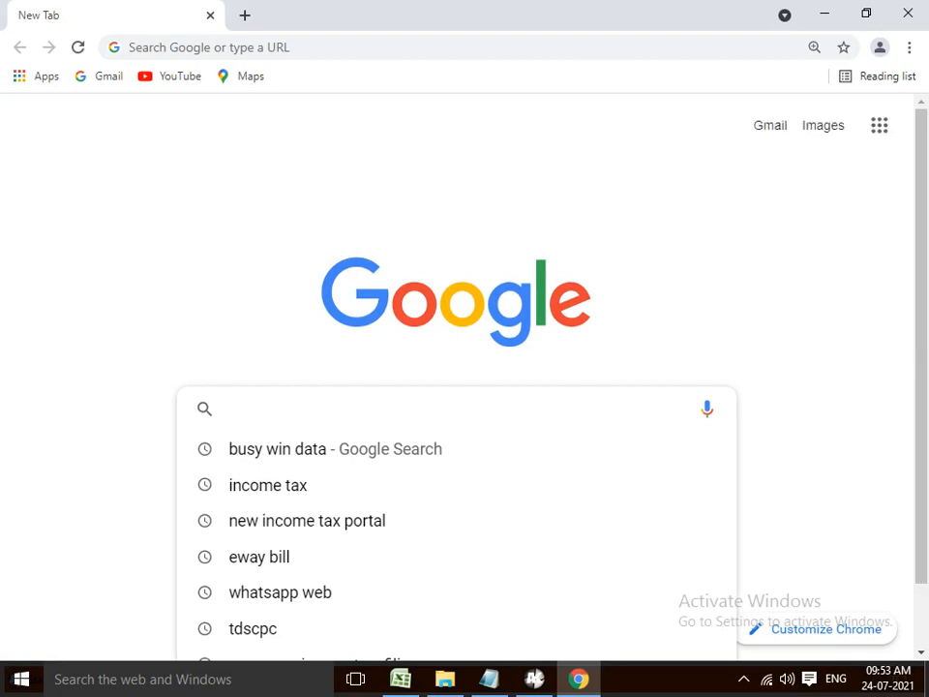
type("WWW")
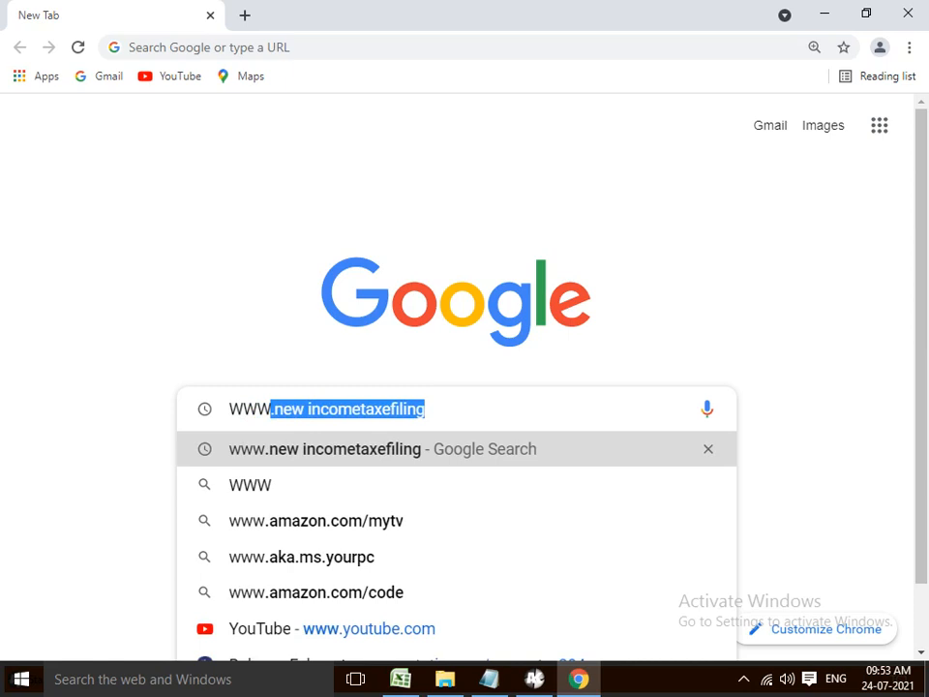
type("/")
key("BackSpace")
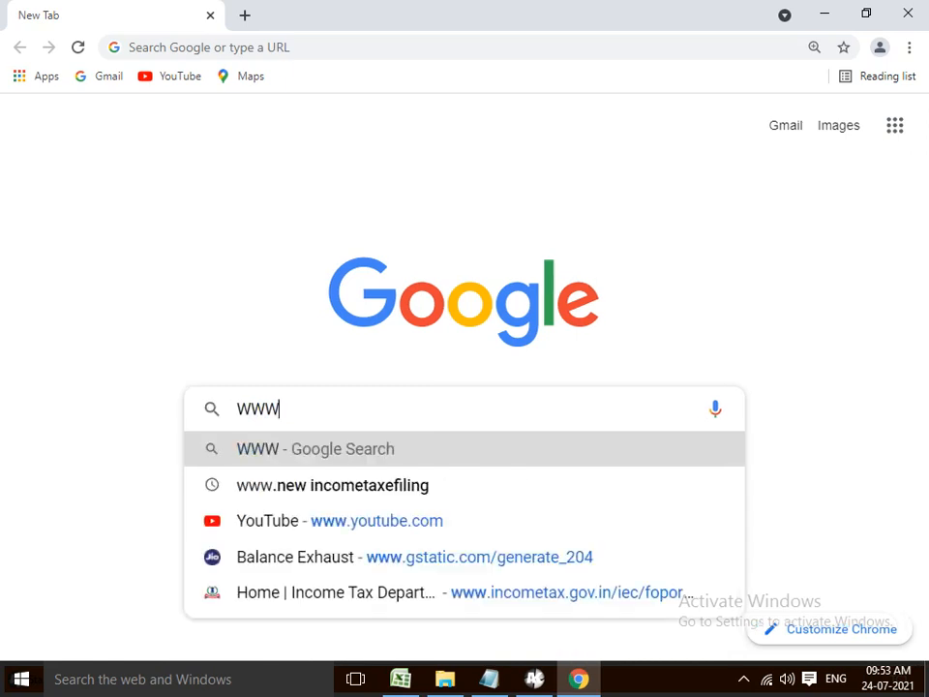
type(".GST")
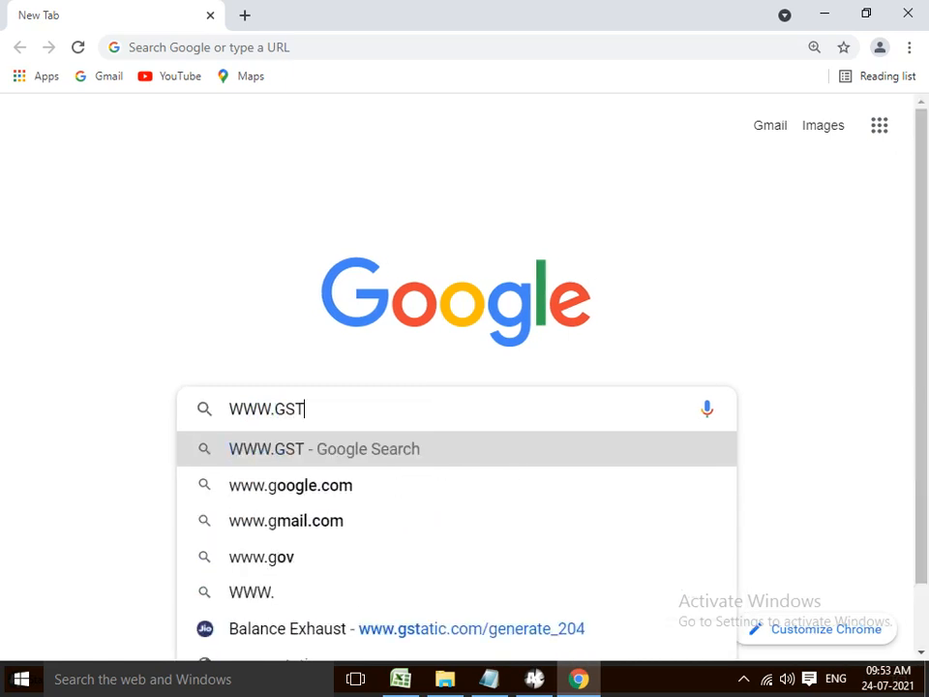
type(".VP")
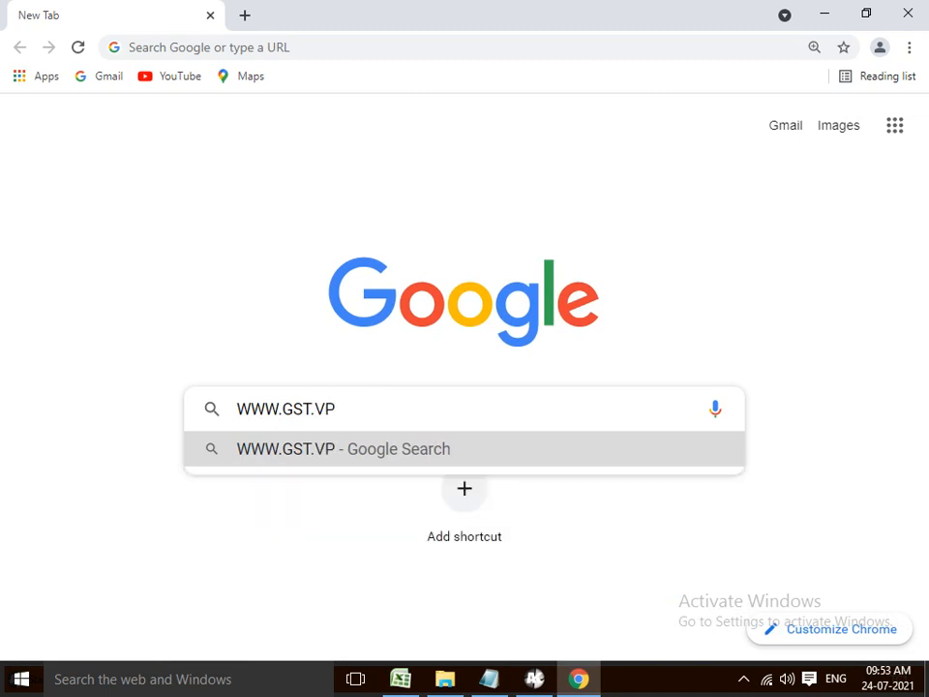
key("BackSpace")
key("BackSpace")
type("G")
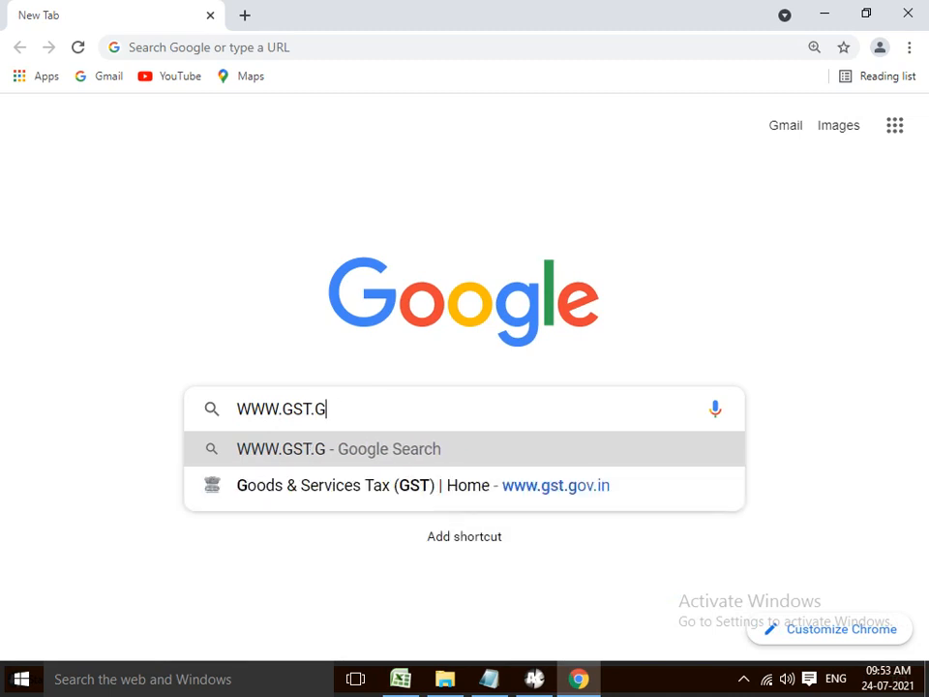
type("OV.IN")
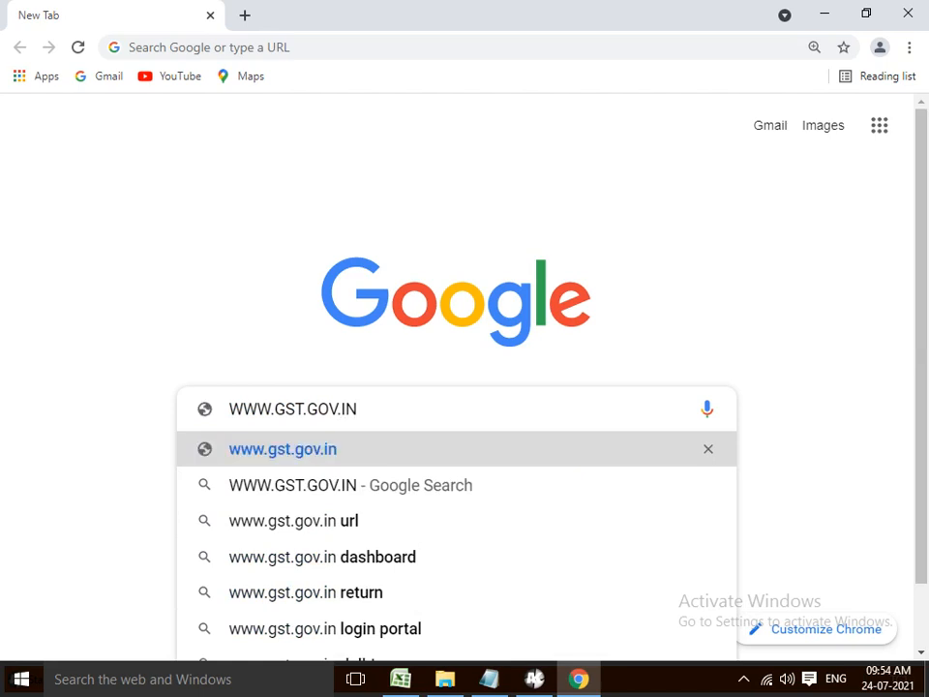
key("Return")
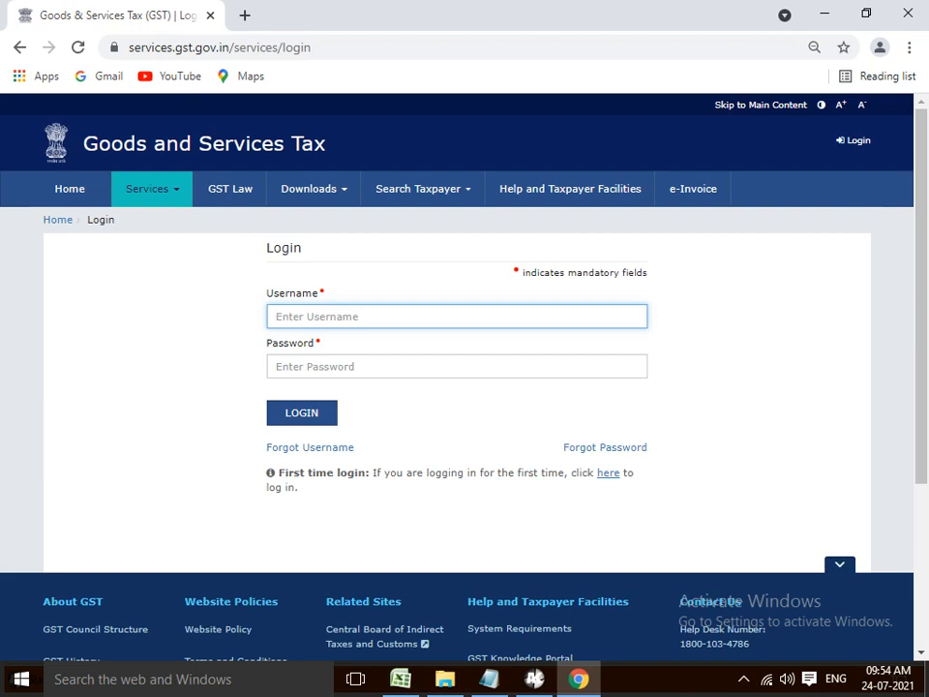
Enter the GST username in the login form, dismissing an accidental Start menu
type("A")
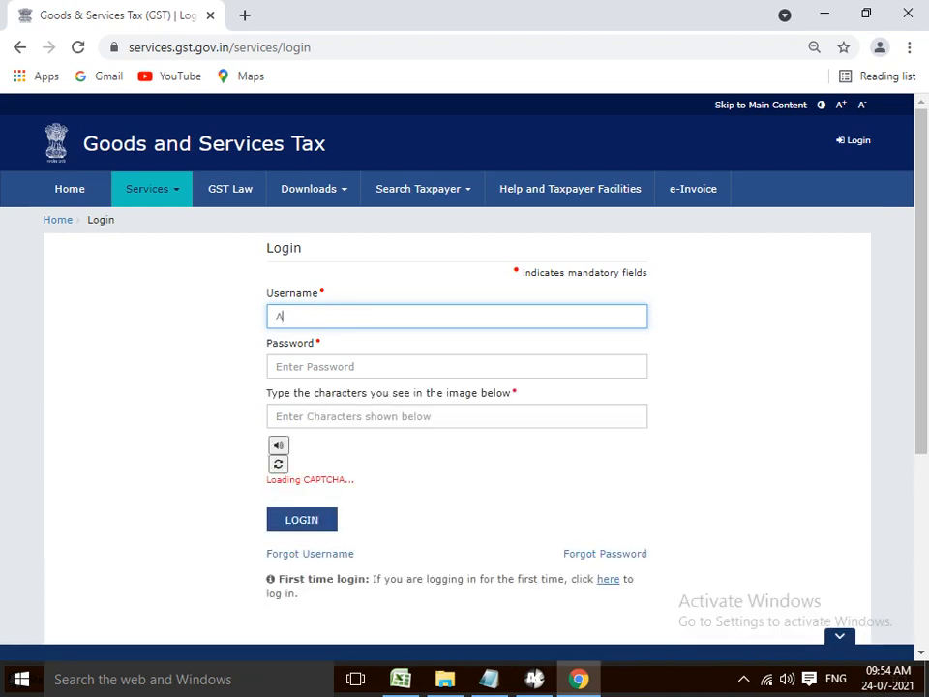
type("RDELHI")
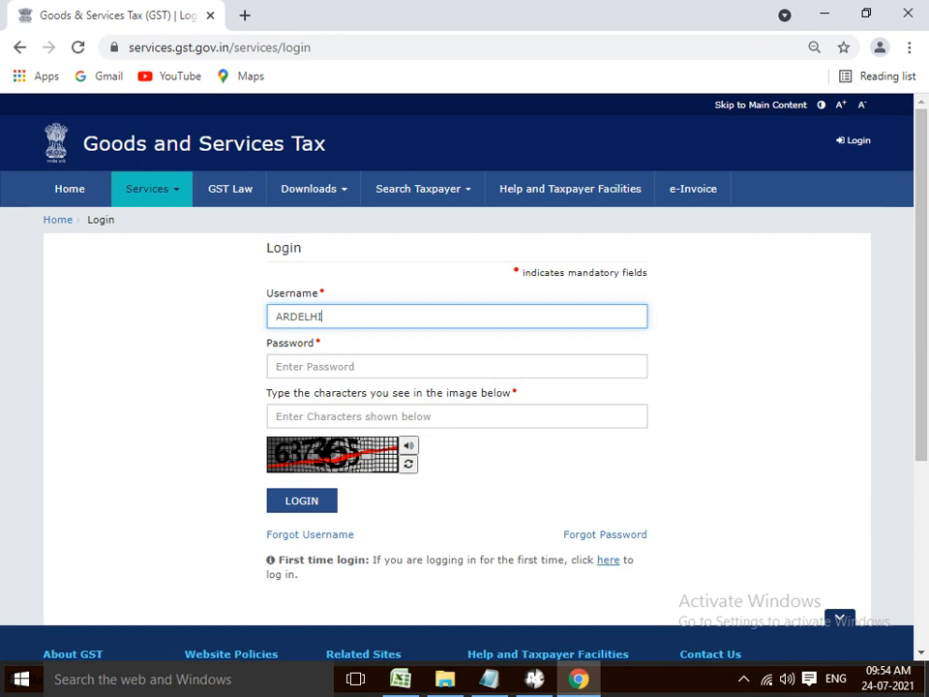
type("-8083")
key("super")
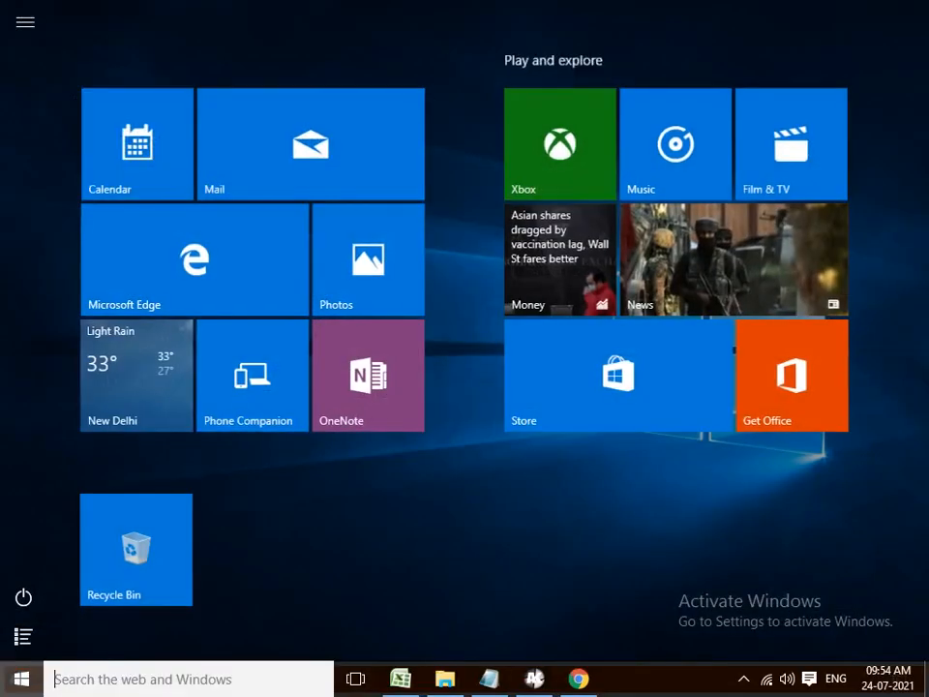
type("R")
key("BackSpace")
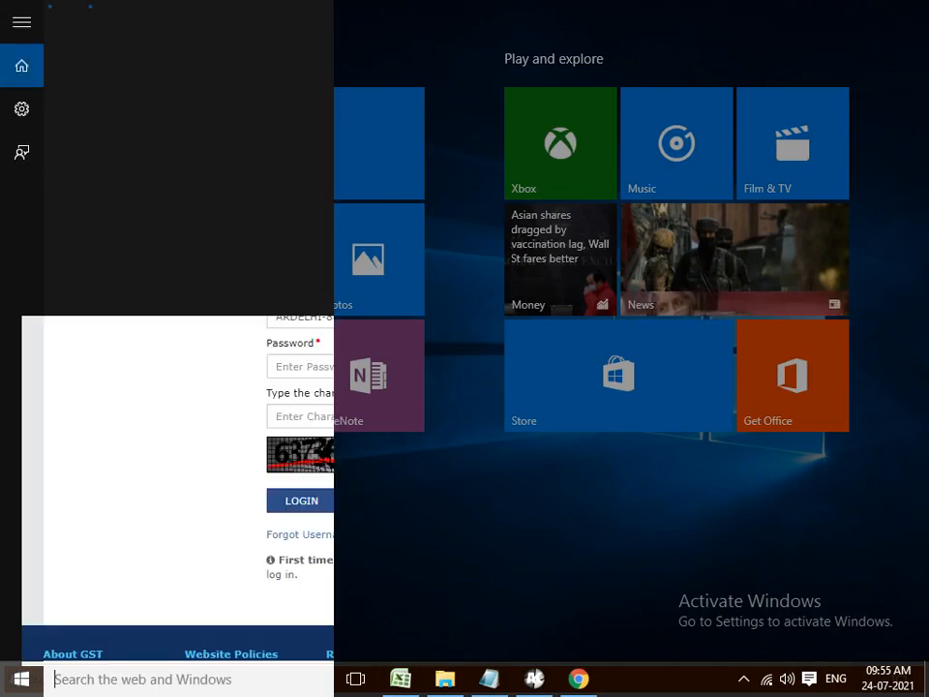
type("KJ")
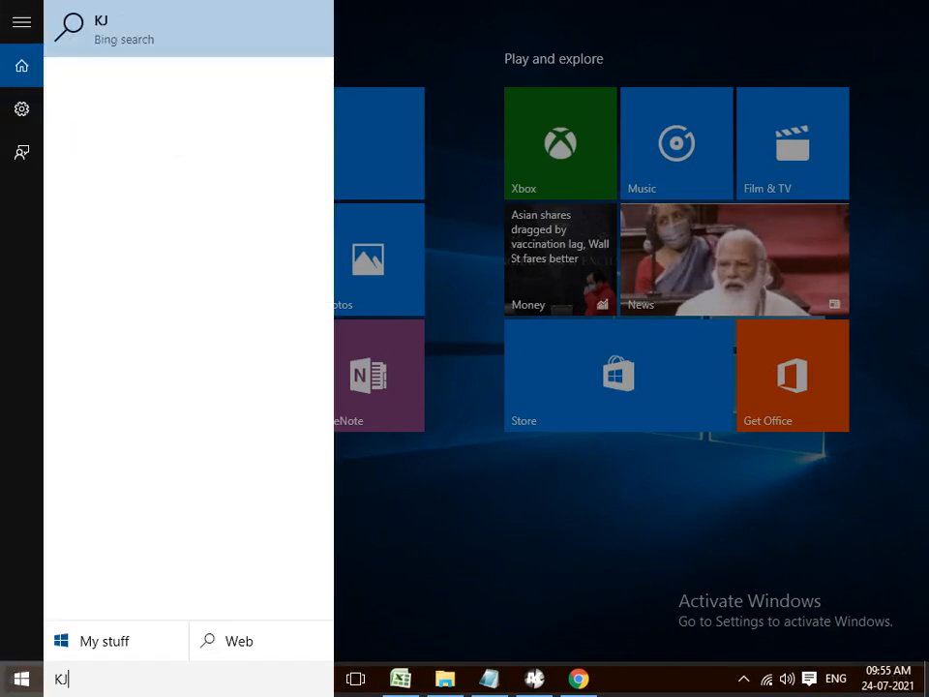
key("BackSpace")
key("BackSpace")
key("Escape")
key("Escape")
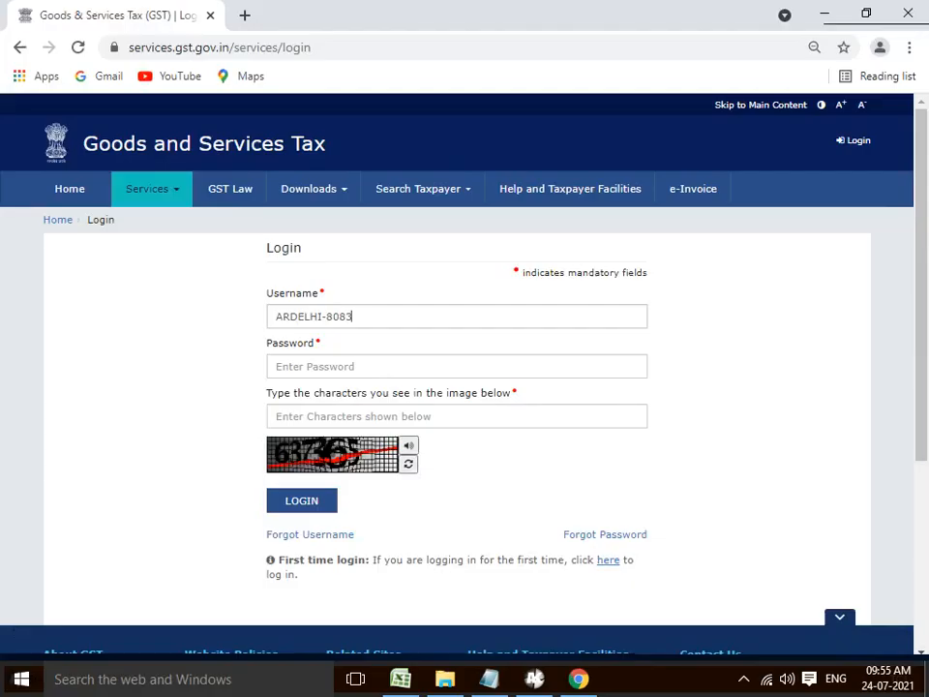
Type the account password and the captcha characters, then submit the login
left_click(315, 367)
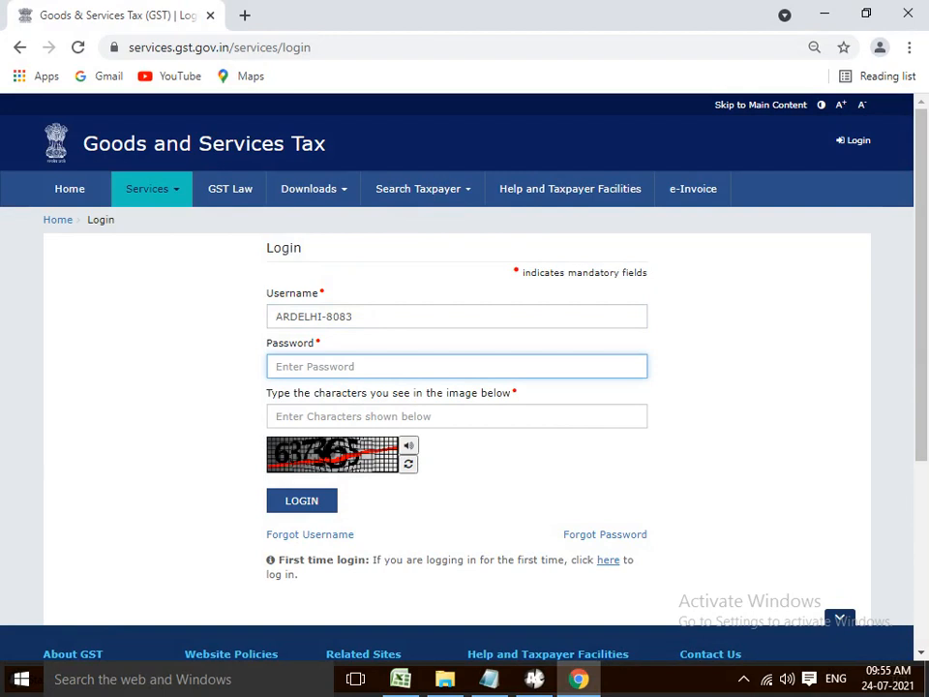
type("*************")
key("Tab")
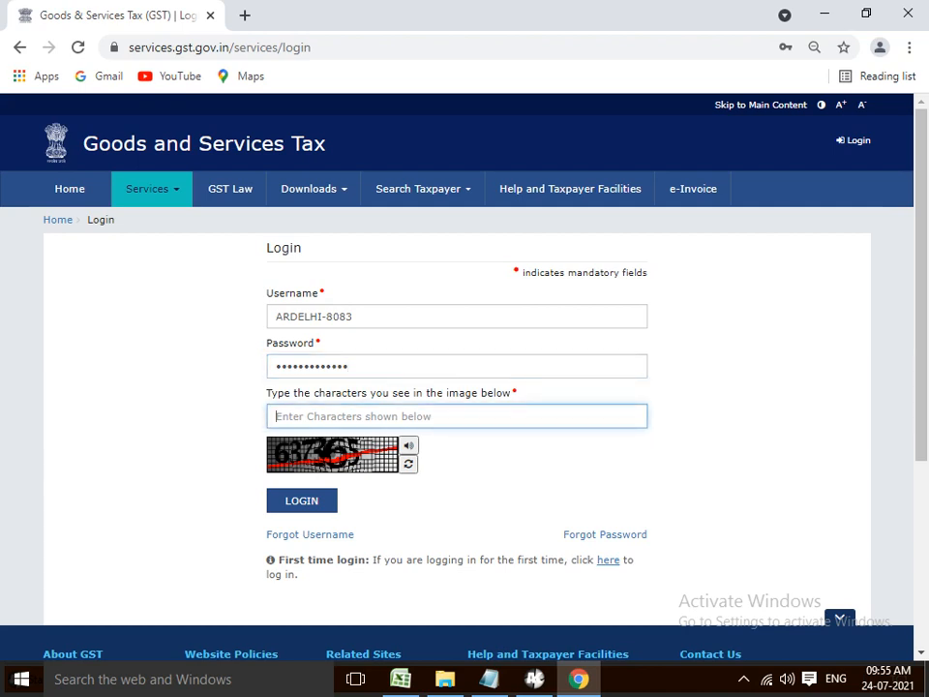
type("637")
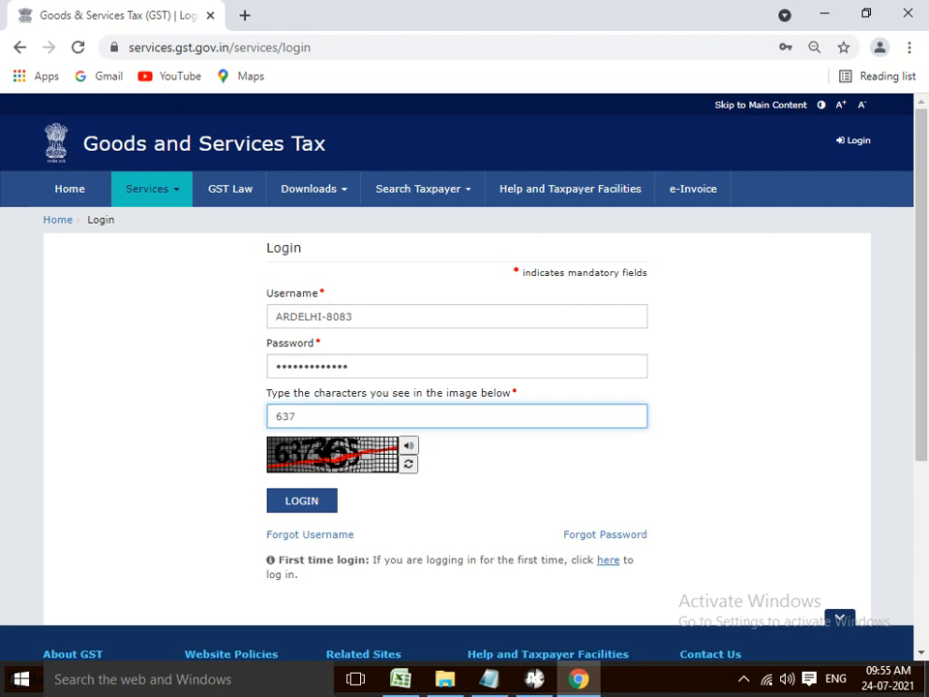
type("365")
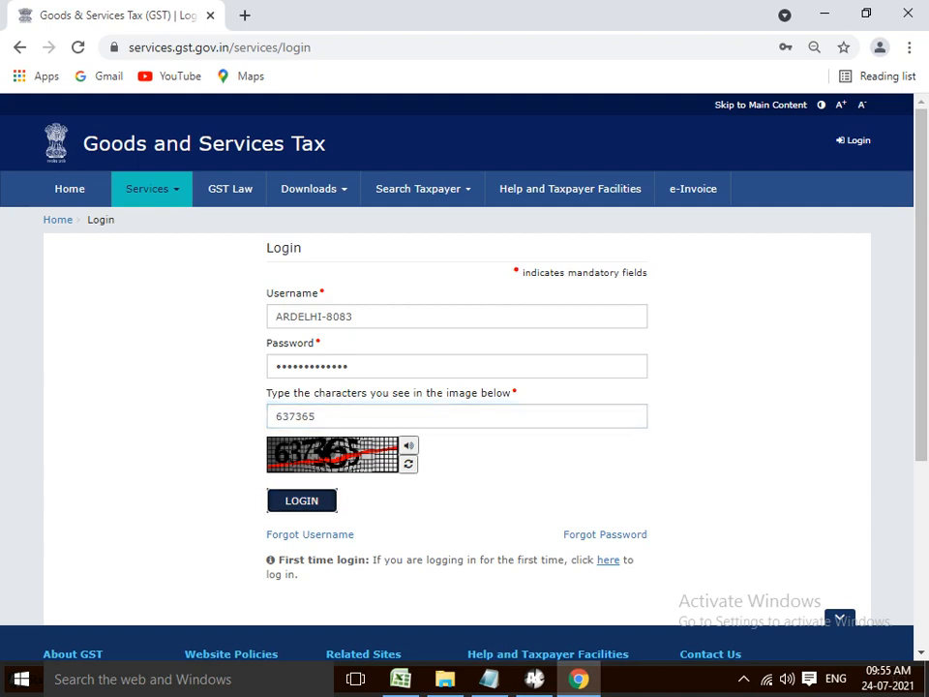
key("Return")
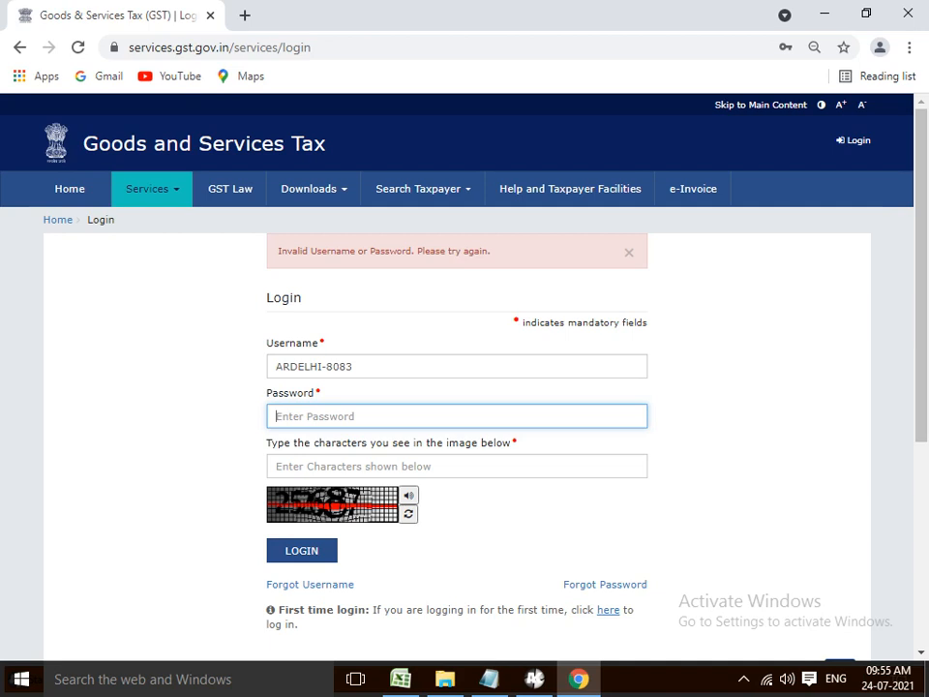
Re-enter the account password and the new captcha, then submit the login again
type("a")
type("aa")
type("a")
type("•••")
type("•")
type("•")
type("•••")
type("•")
key("Tab")
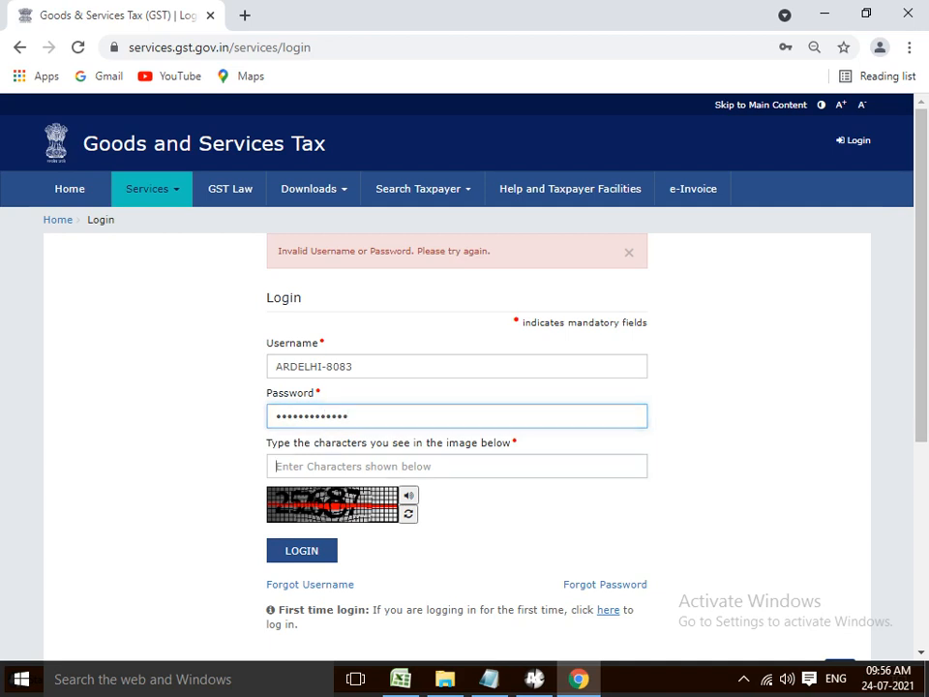
type("252687")
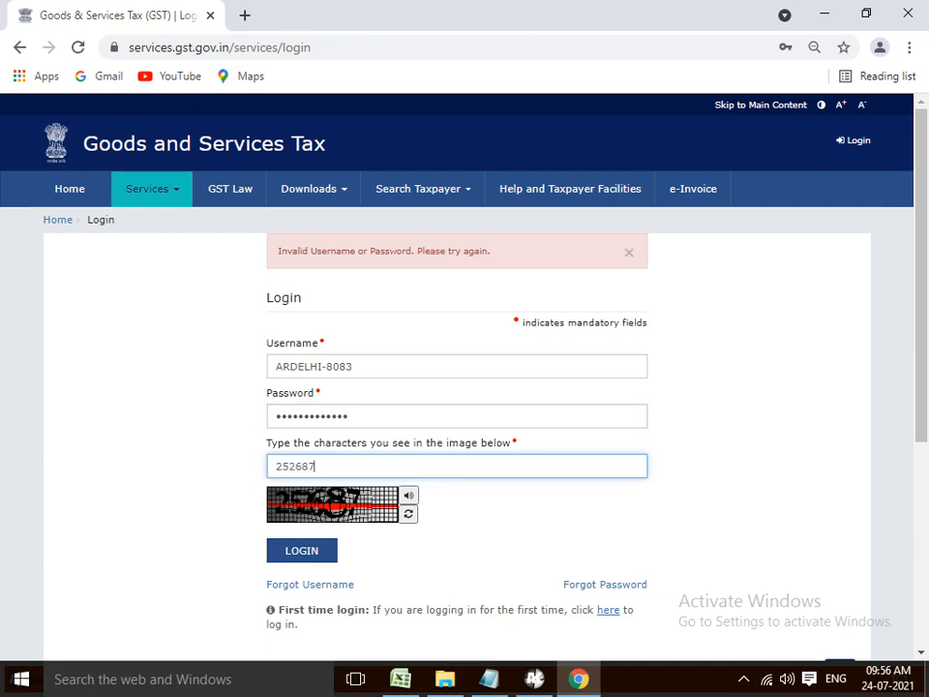
key("Return")
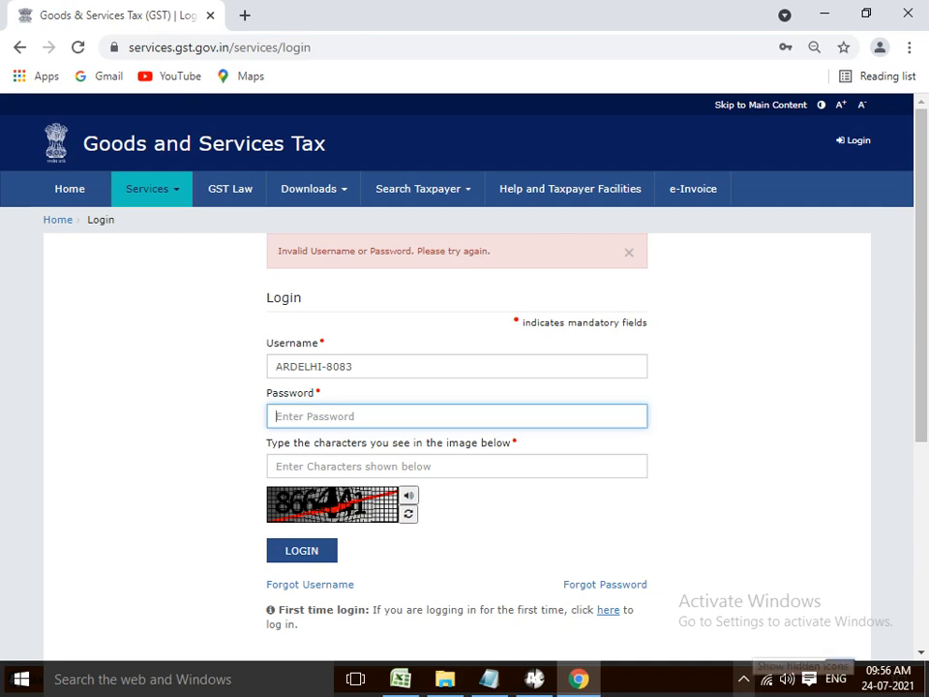
left_click(743, 679)
left_click(760, 640)
left_click(743, 679)
left_click(762, 642)
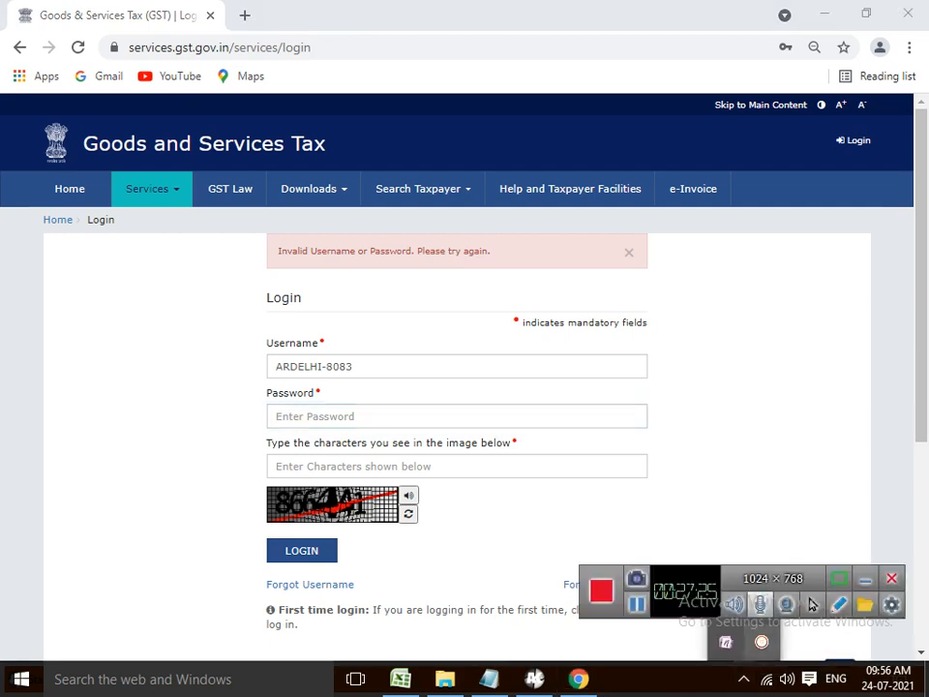